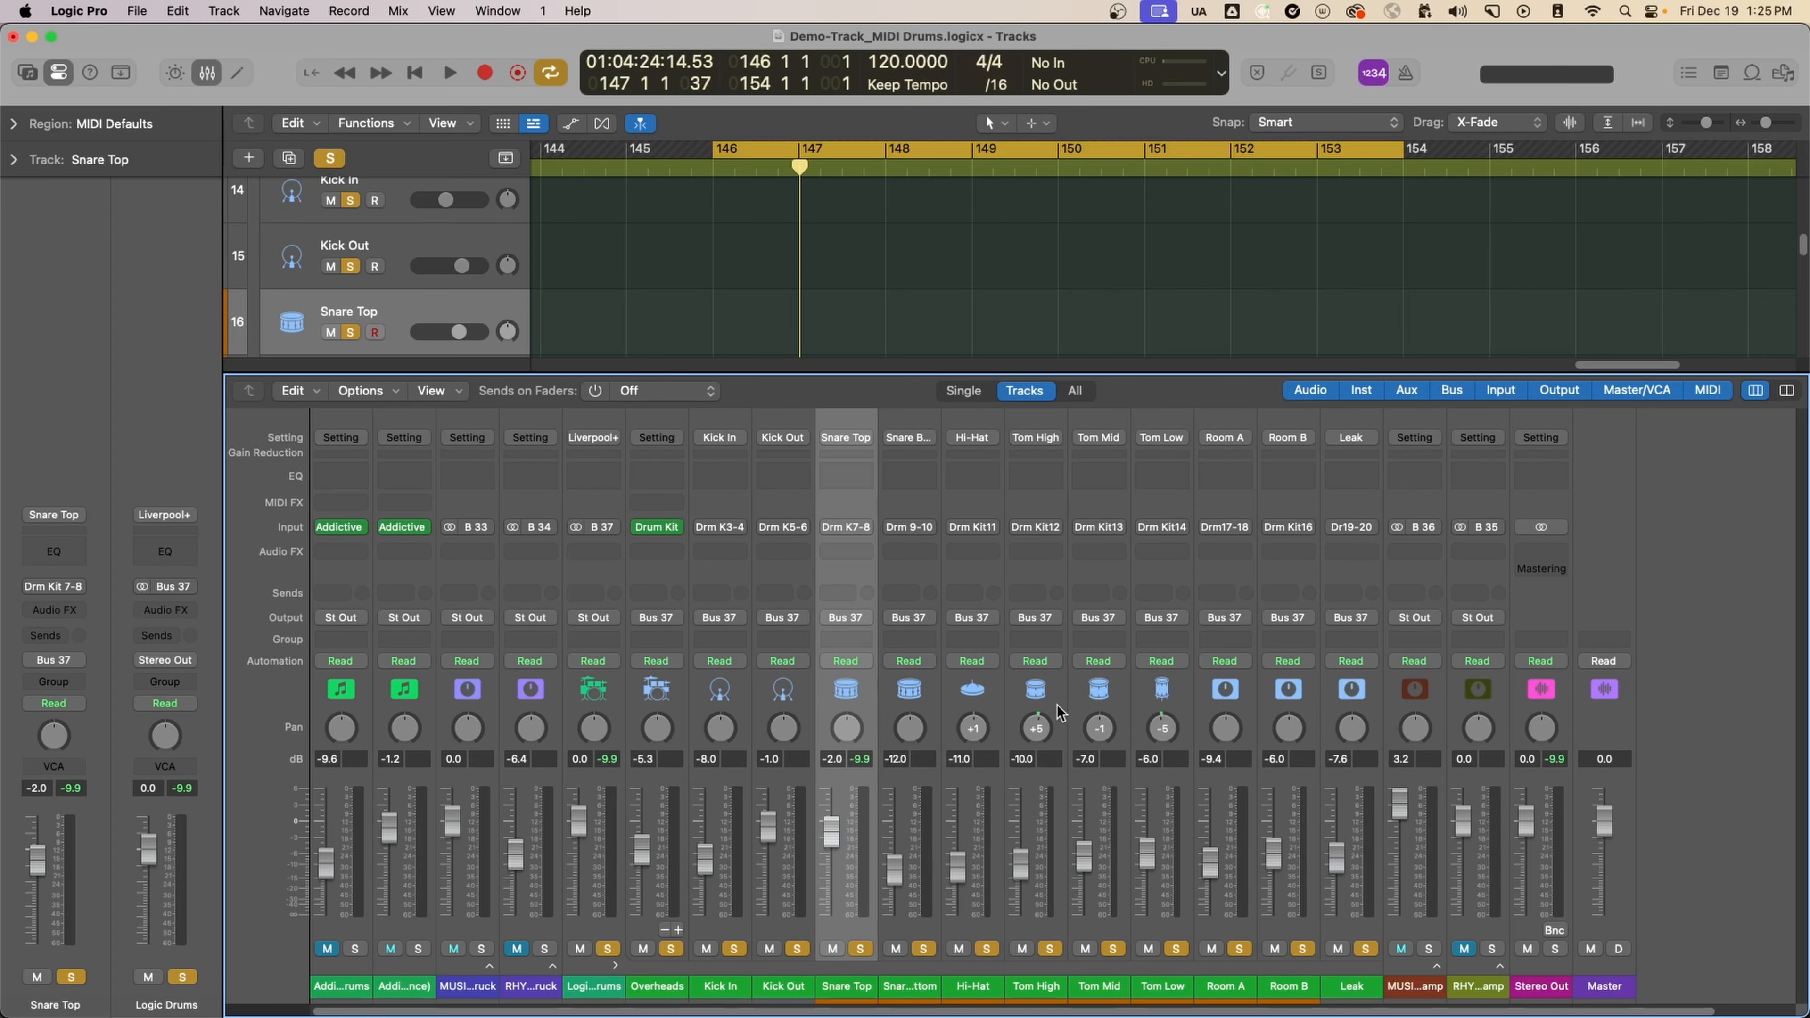
Step: Lower the Overheads through Leak drum channel faders together by about 3 dB while the loop plays
left_click(681, 699)
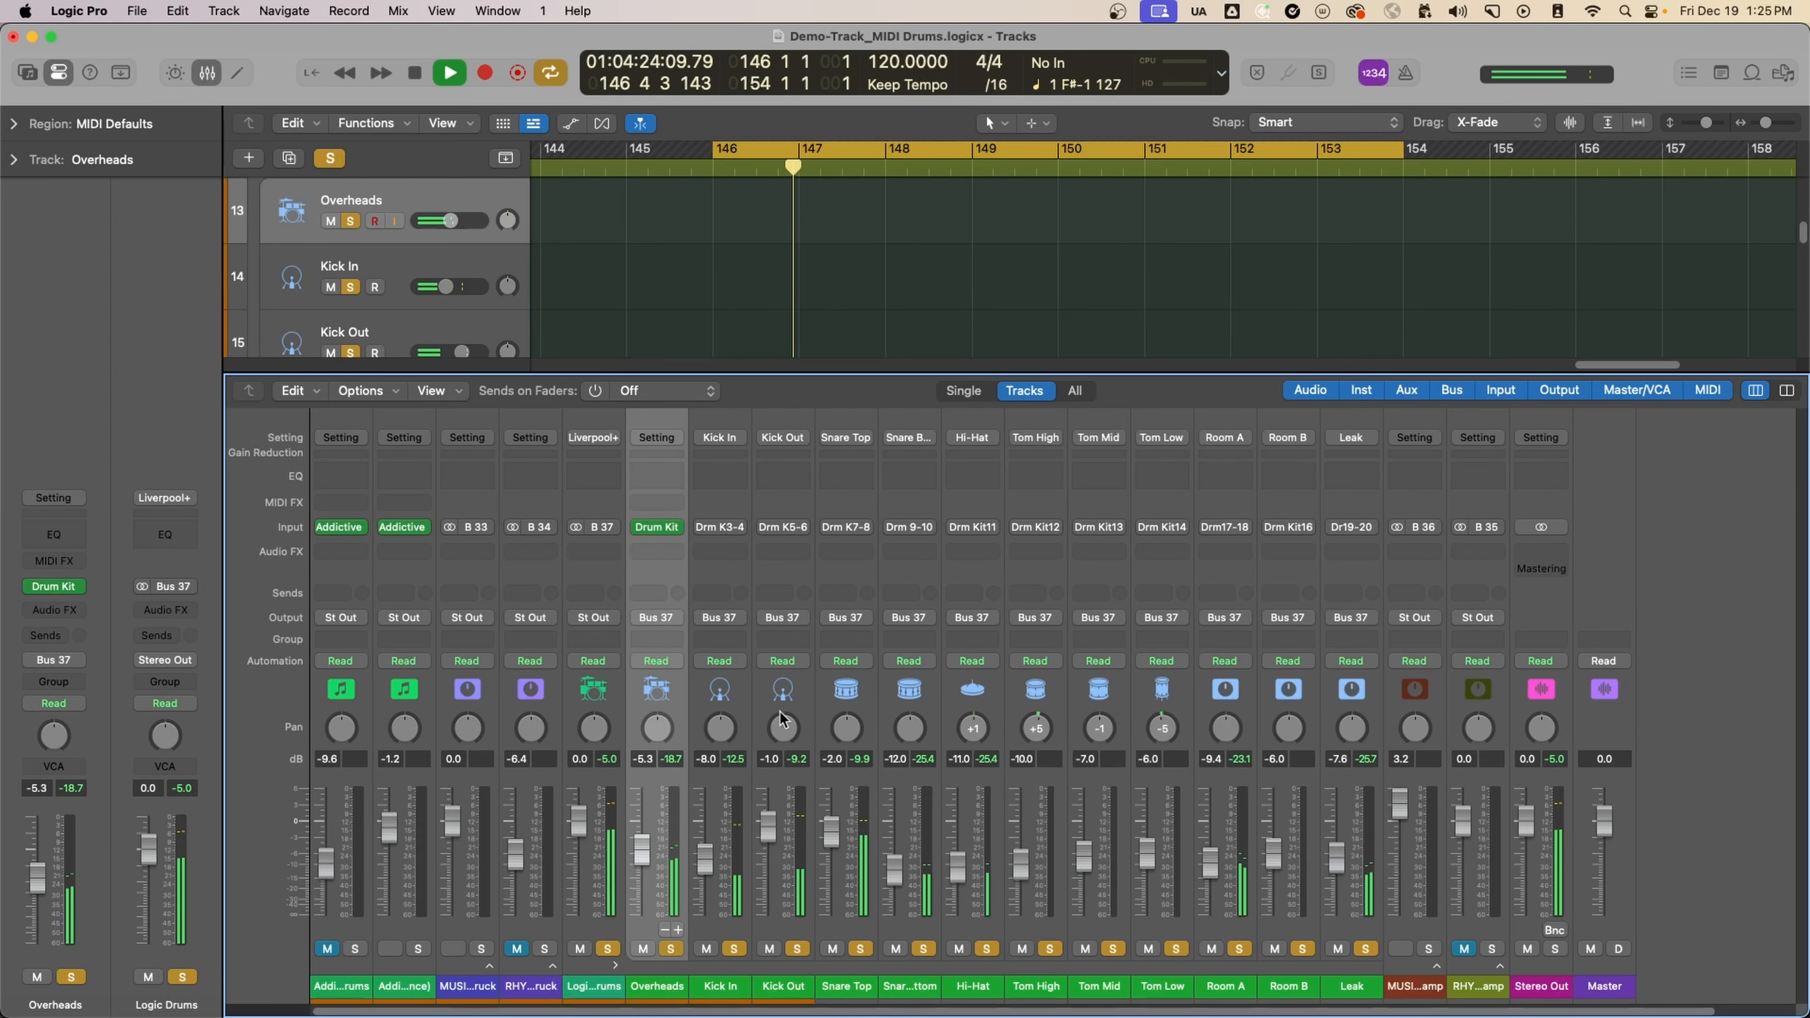
left_click(1361, 691, "shift")
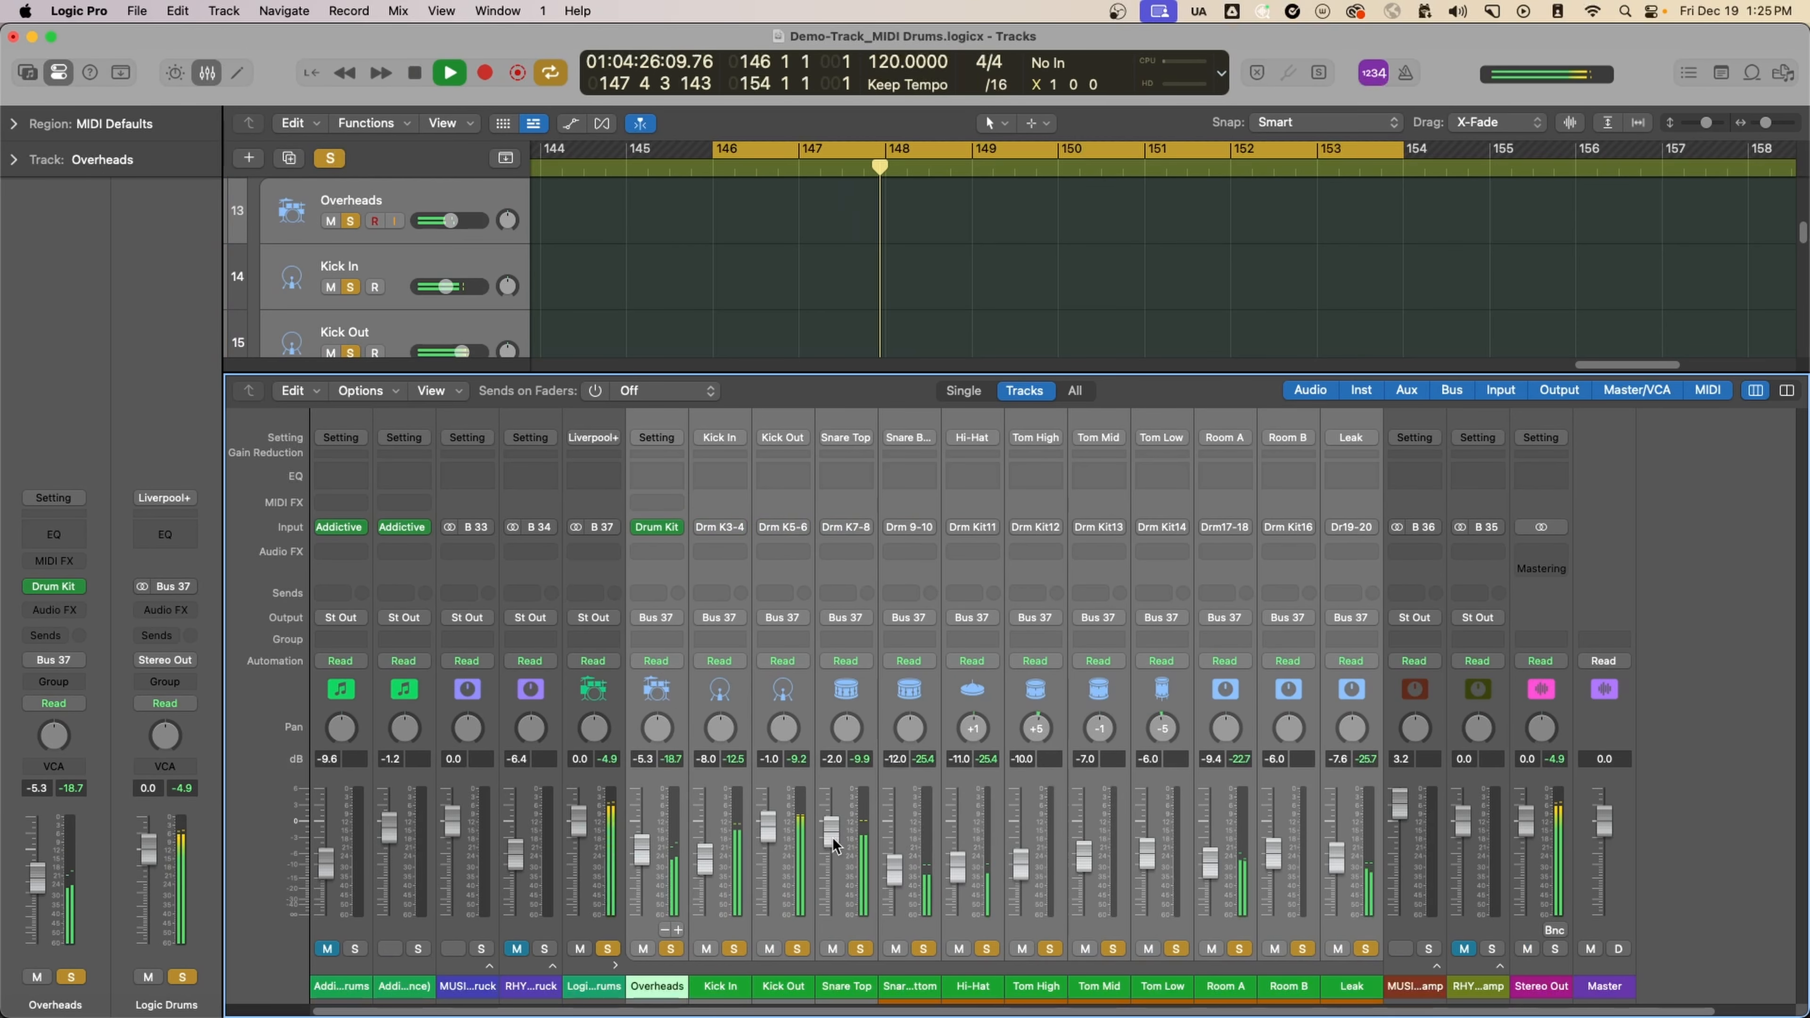
left_click_drag(834, 844, 834, 864)
Step: Lower the Kick In and Kick Out faders together to about -13.5 dB and -6.6 dB, and stop playback
left_click(766, 716)
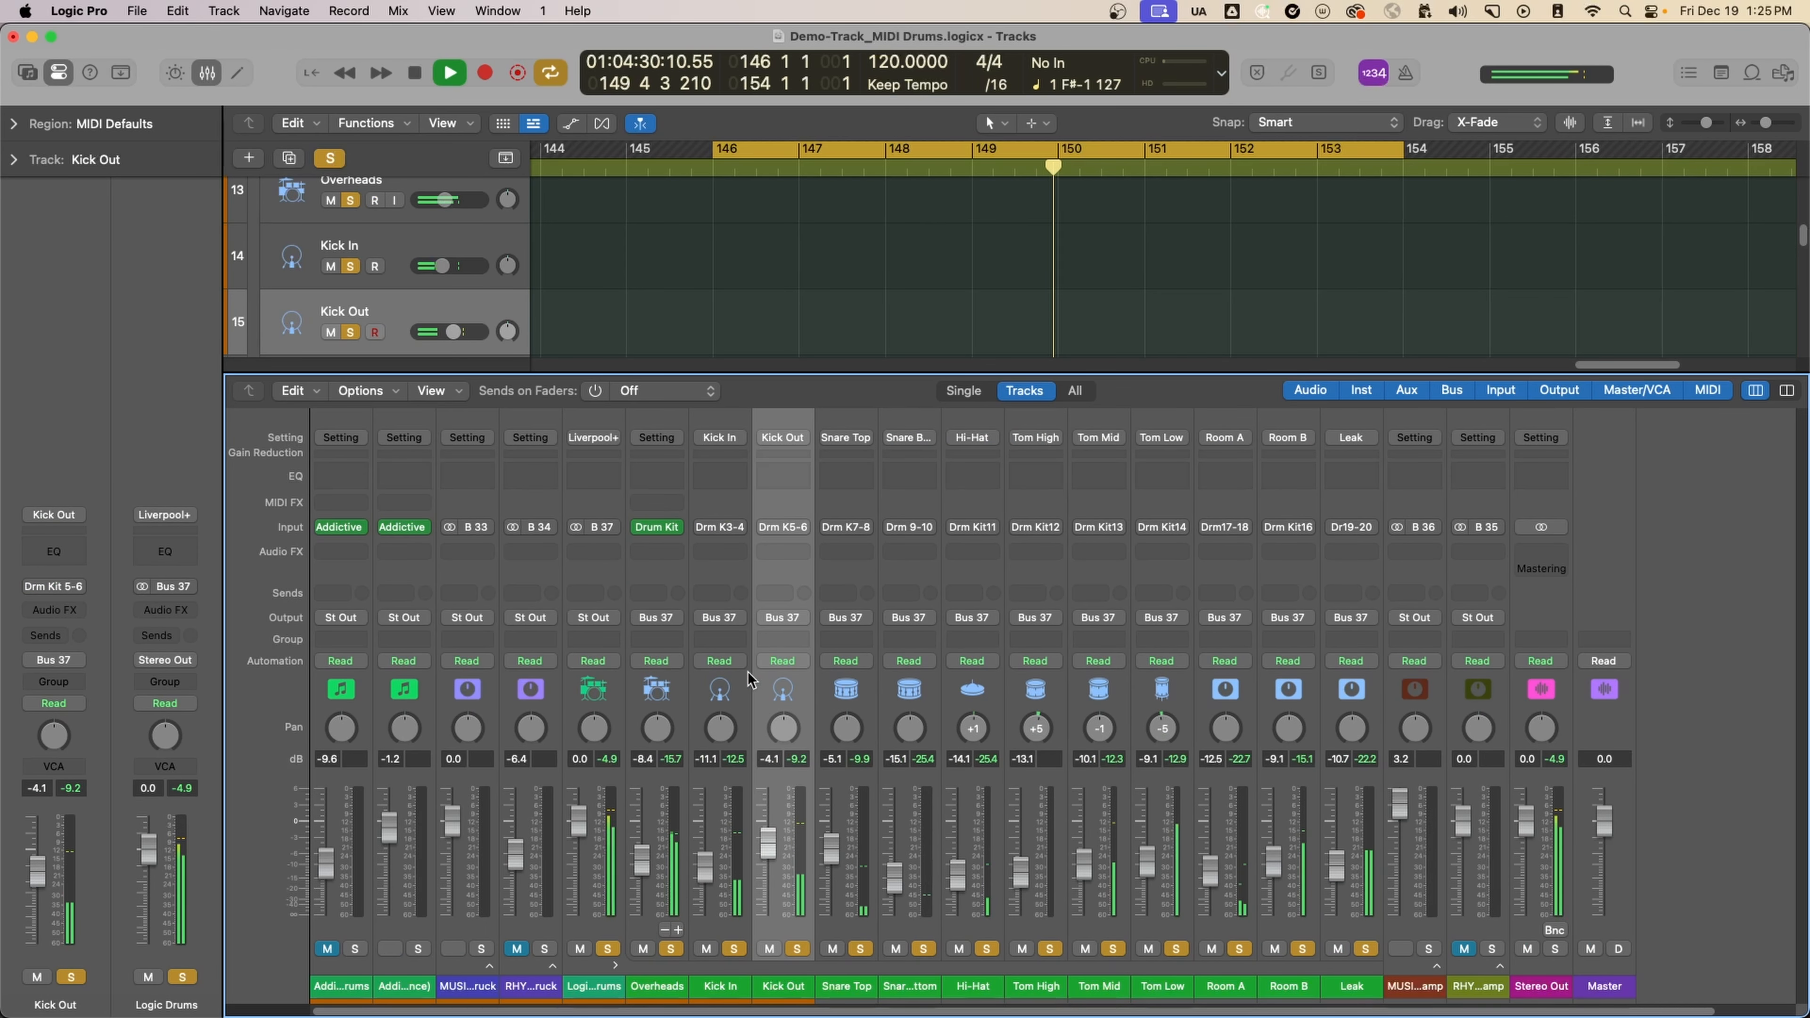
left_click(720, 690, "shift")
left_click_drag(767, 843, 767, 854)
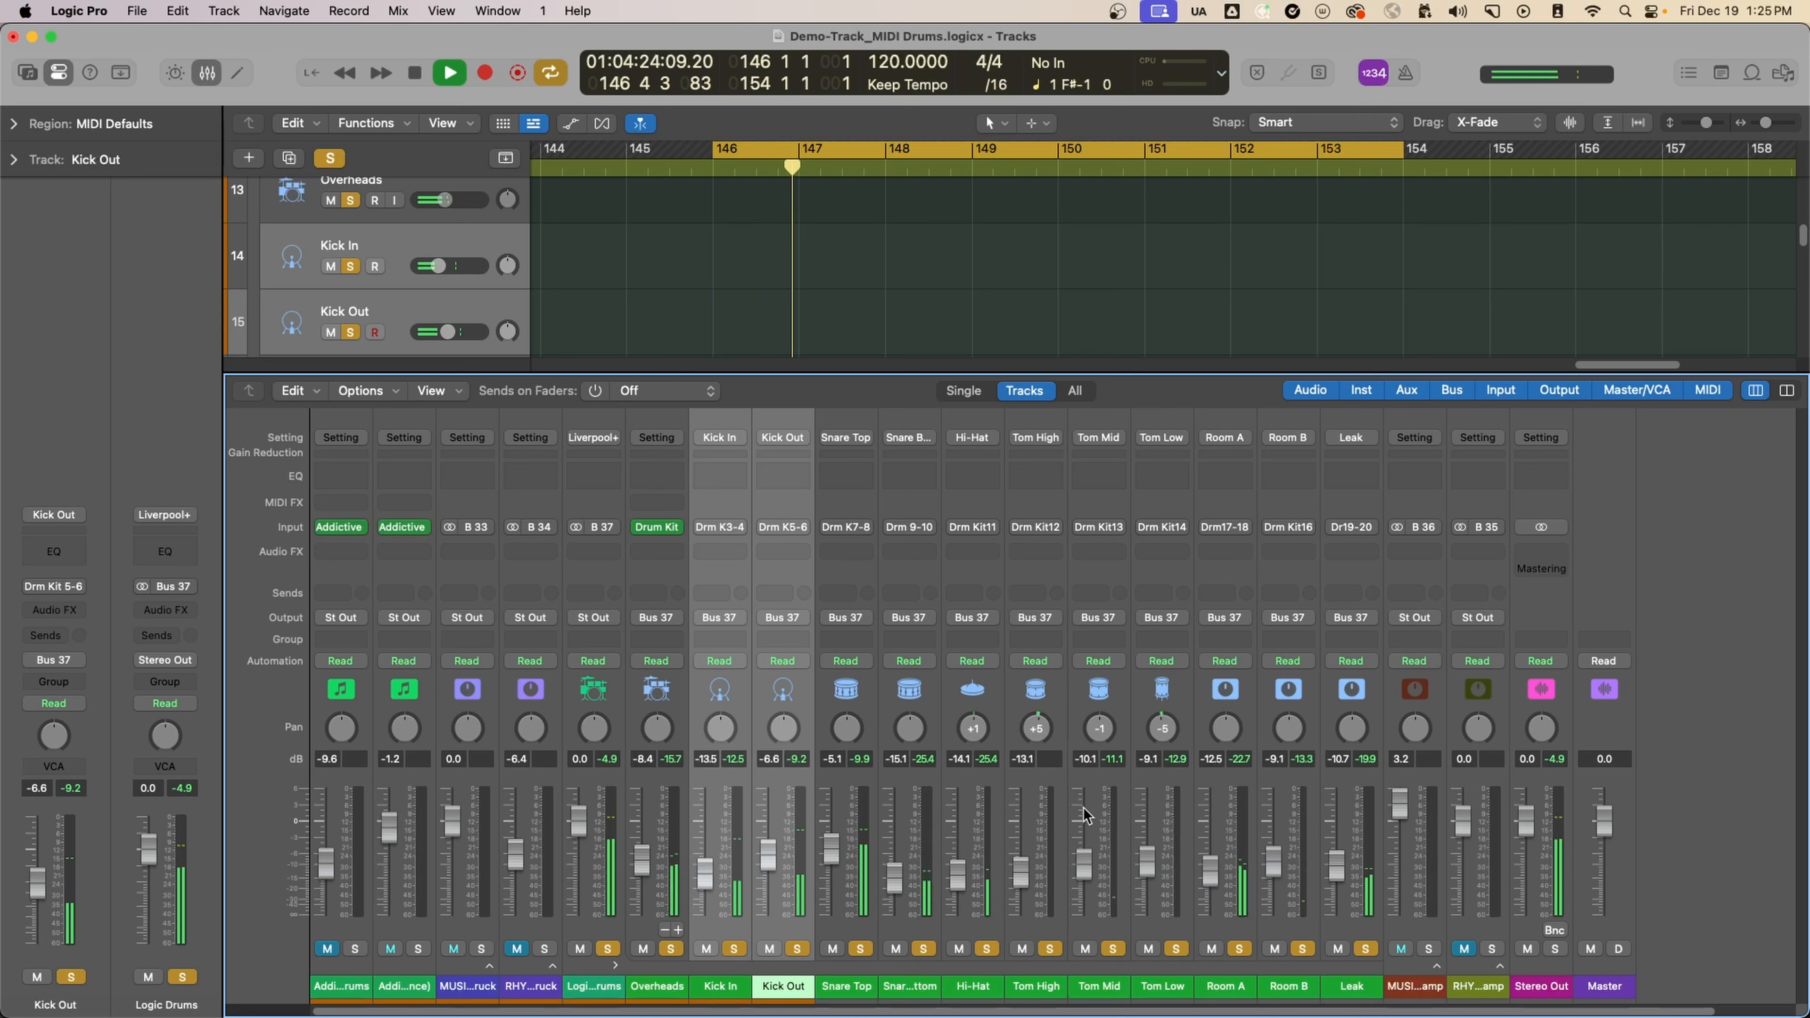
key("space")
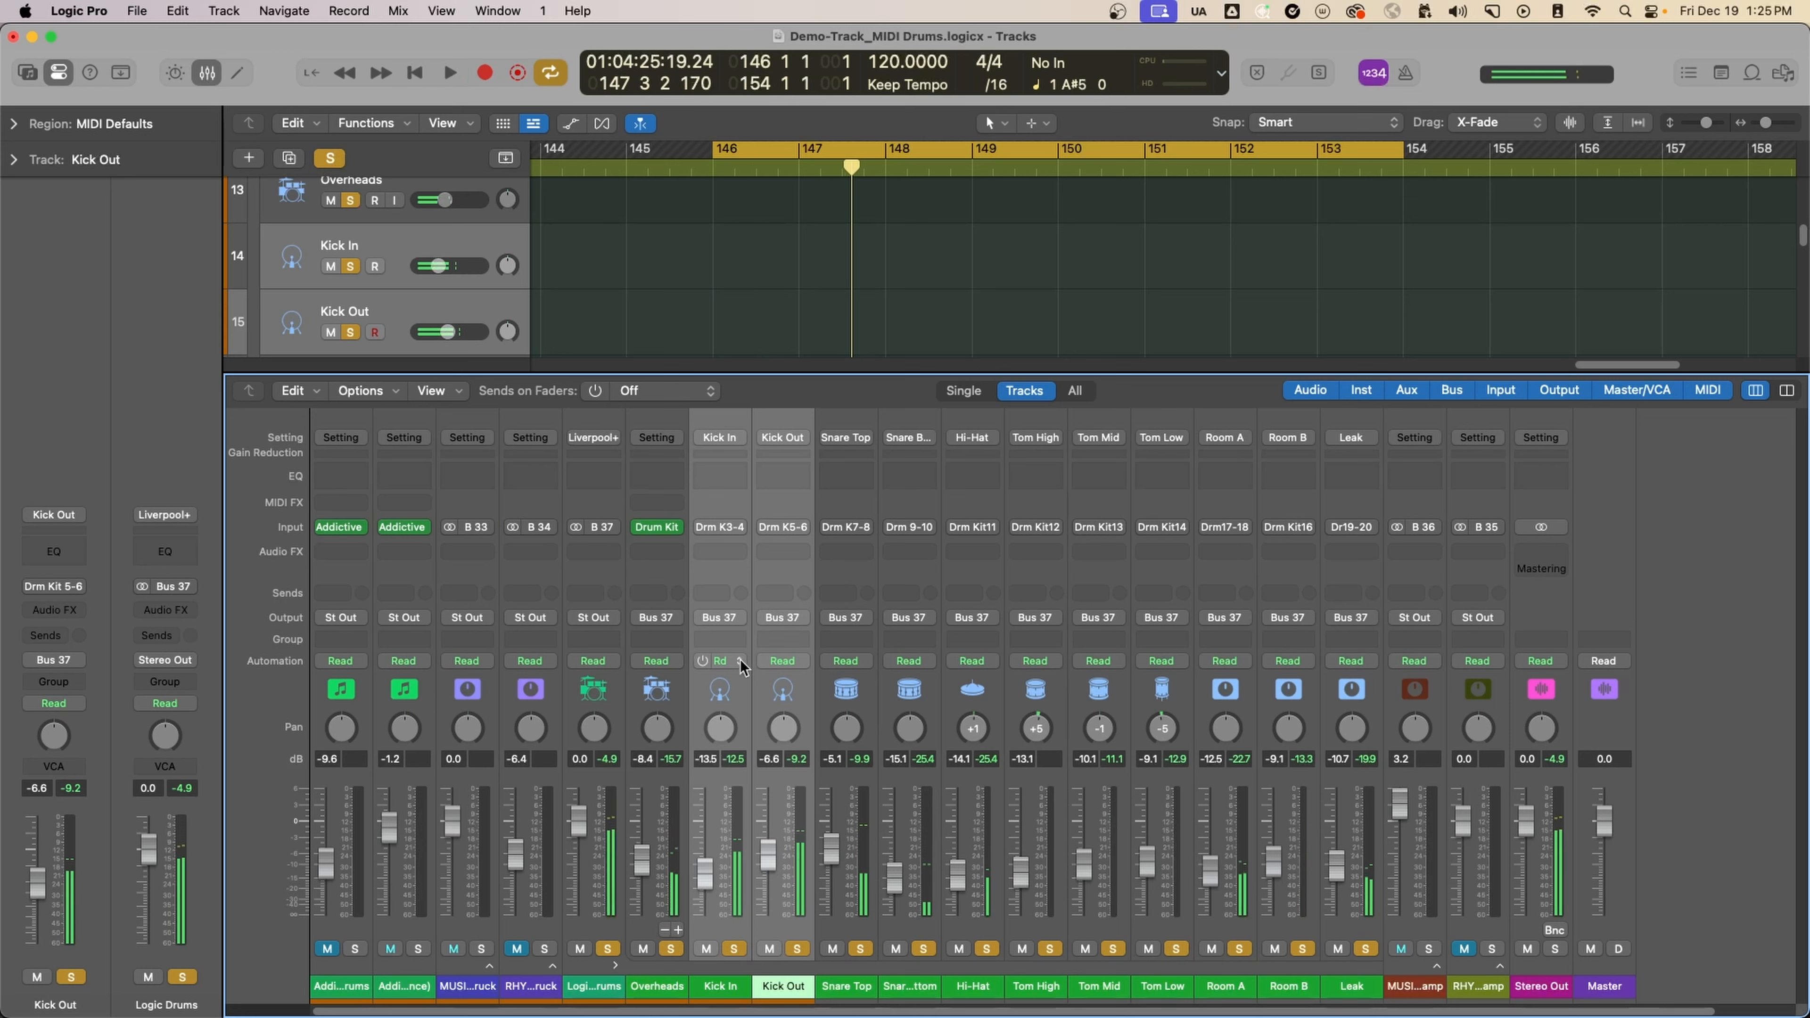
Step: Insert the stereo SSLChannel (s) plug-in on the Snare Top channel and open its editor
left_click(850, 687)
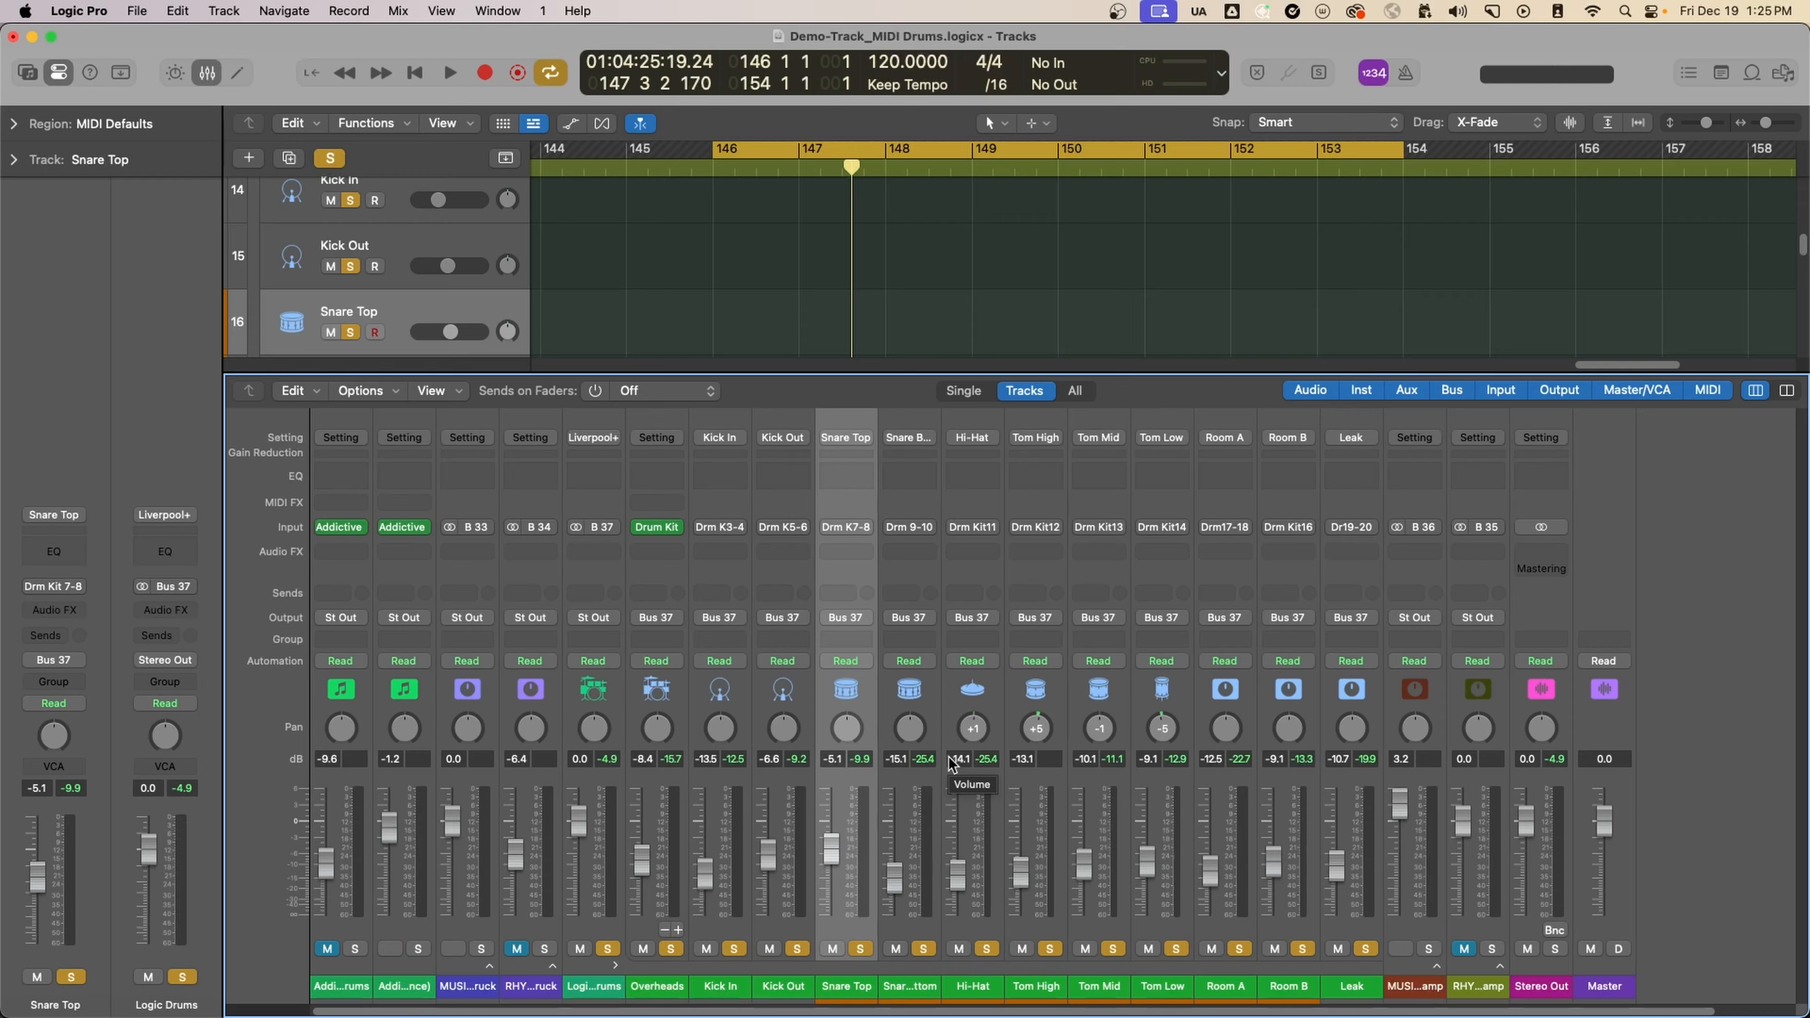
left_click(854, 553)
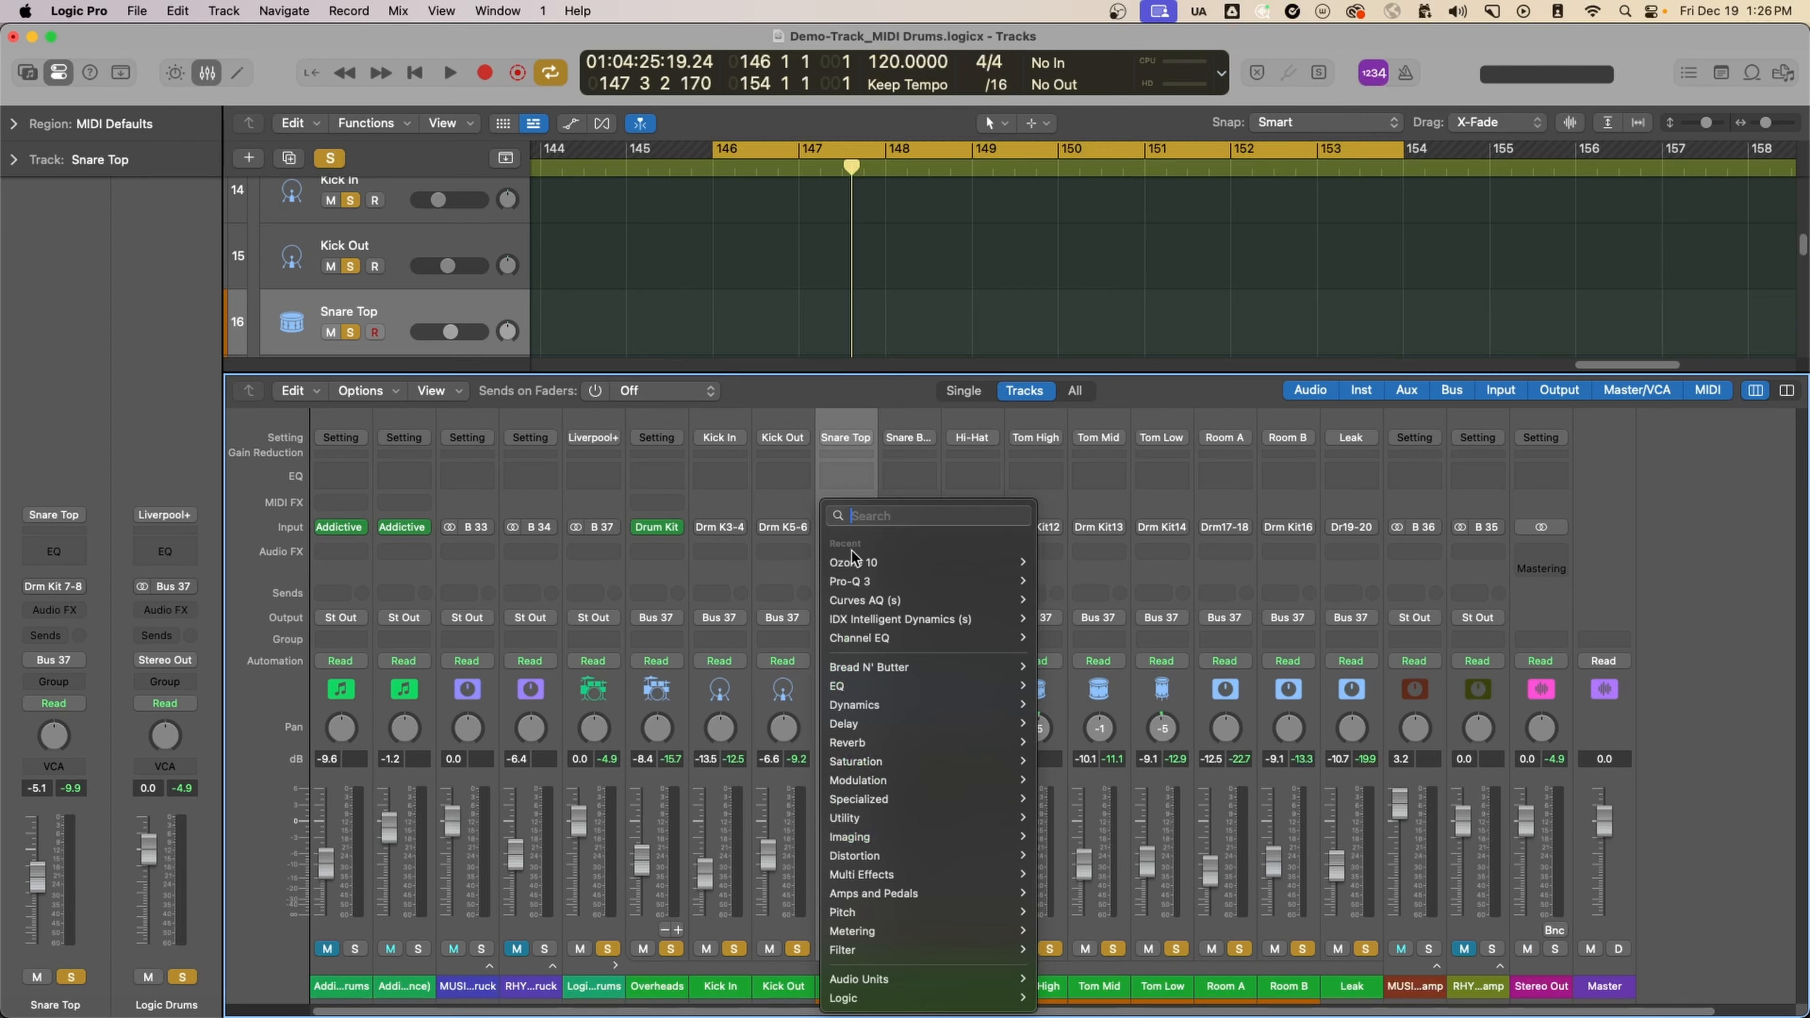
type("ssl")
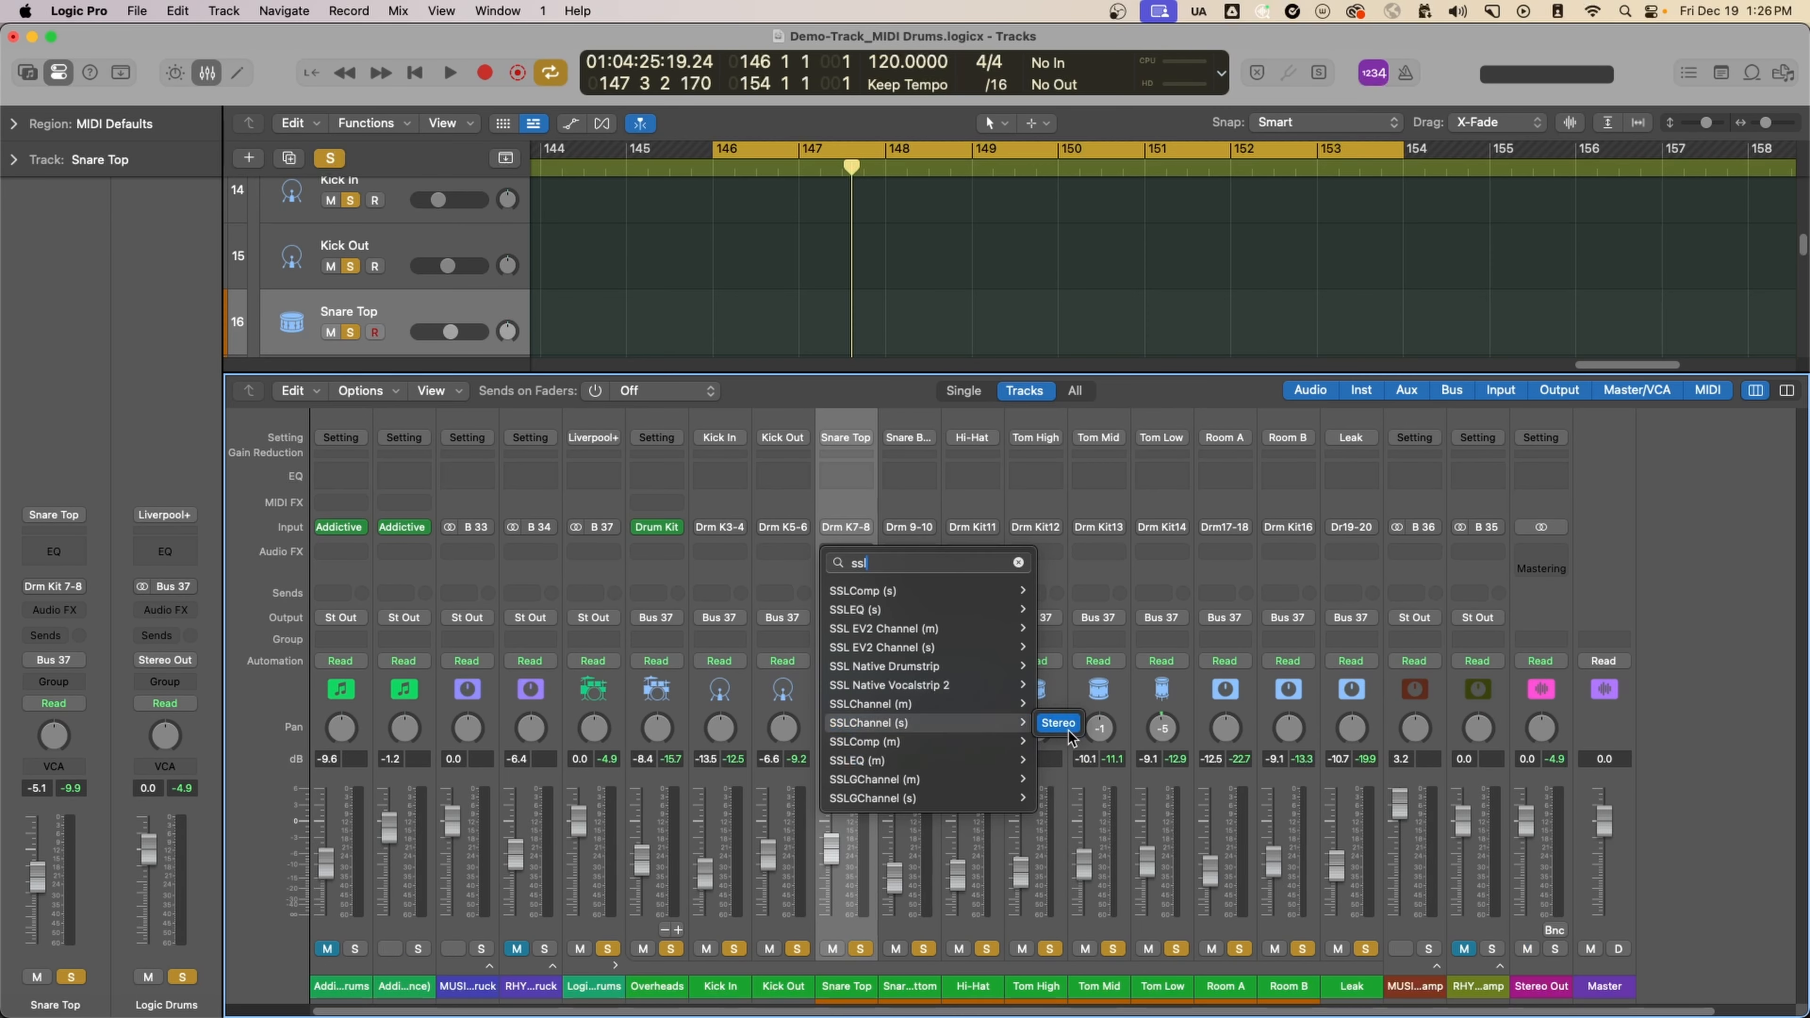
left_click(1066, 729)
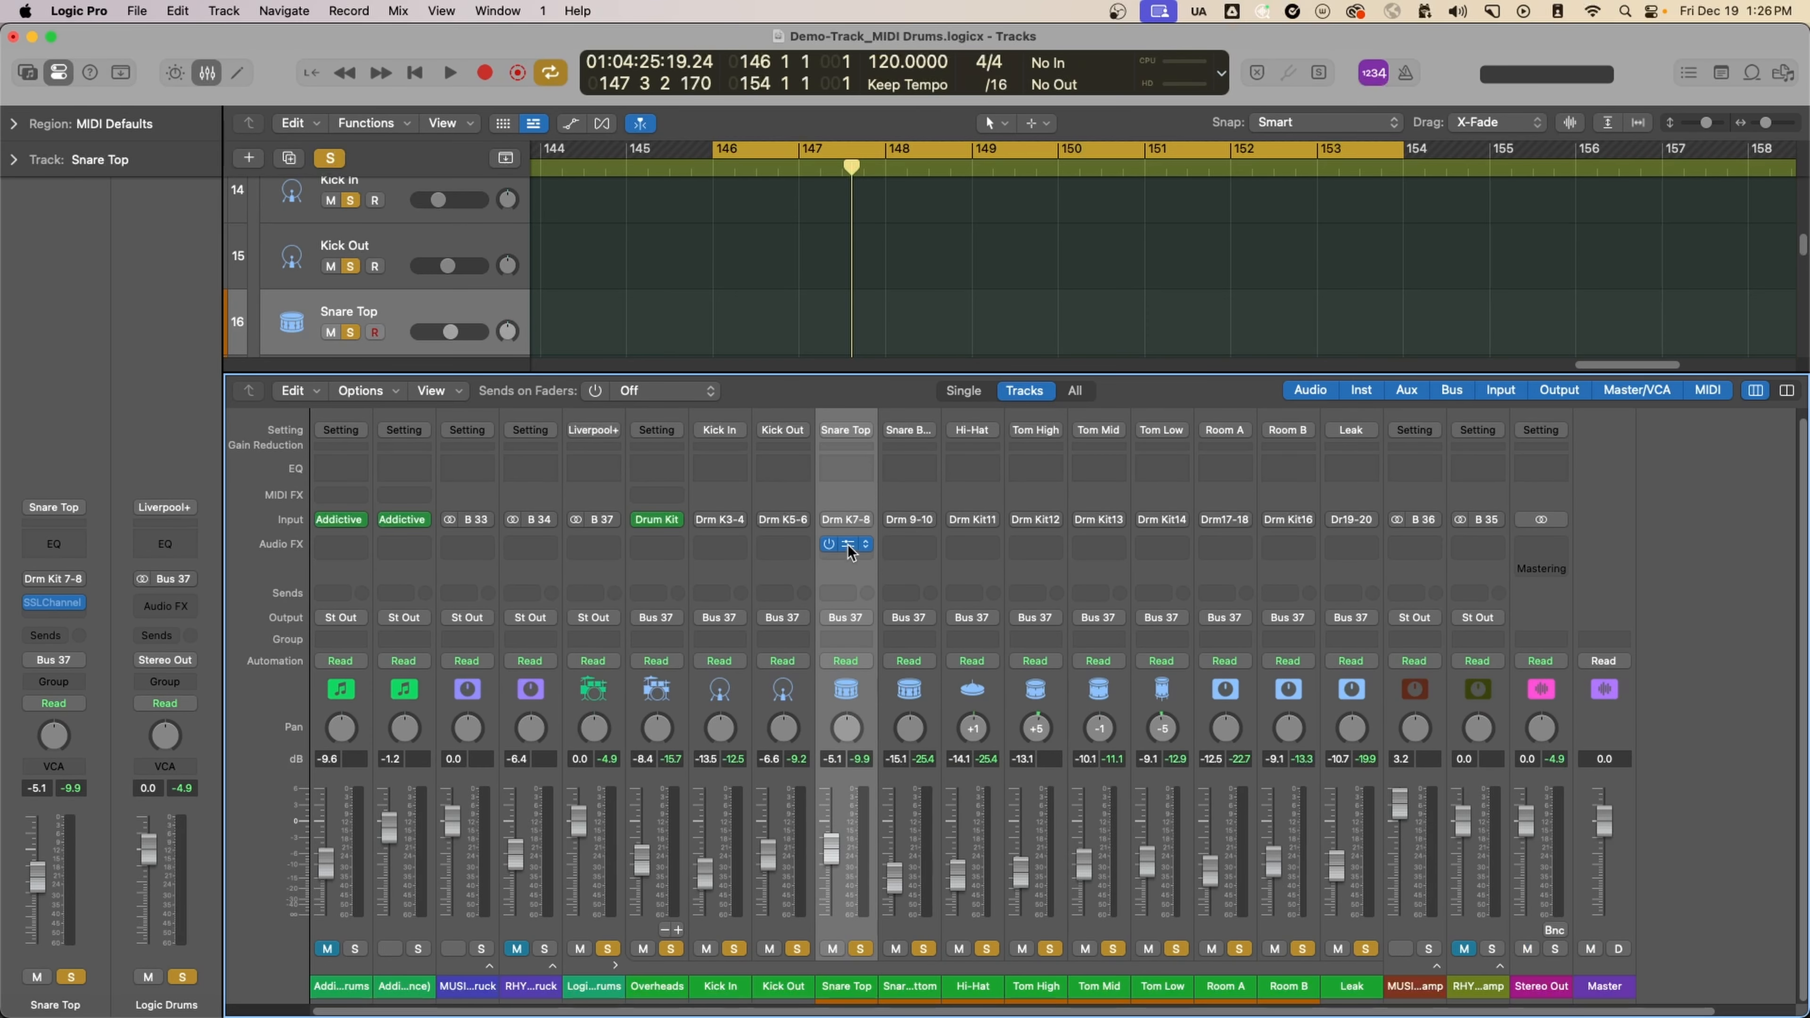
left_click(850, 546)
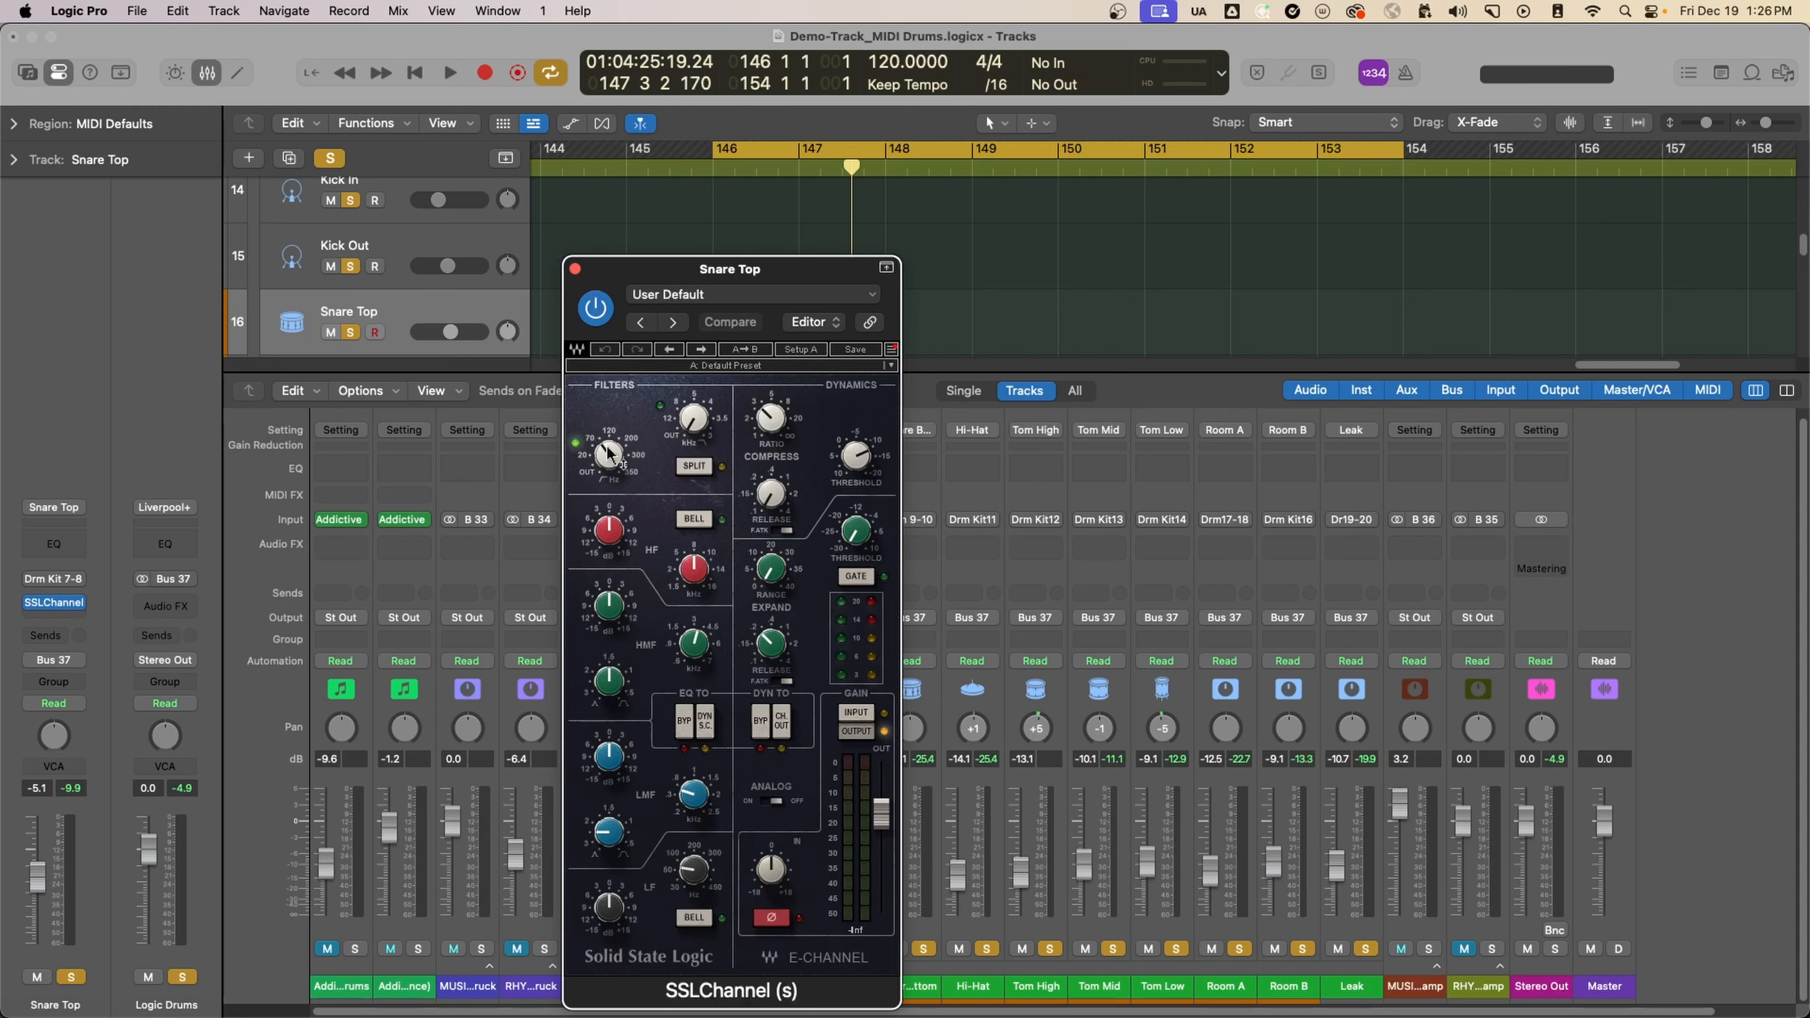
Step: Start the loop, move the plug-in window clear of the Snare Top strip, and unsolo the other individual drum channels
left_click_drag(611, 470, 611, 462)
key("space")
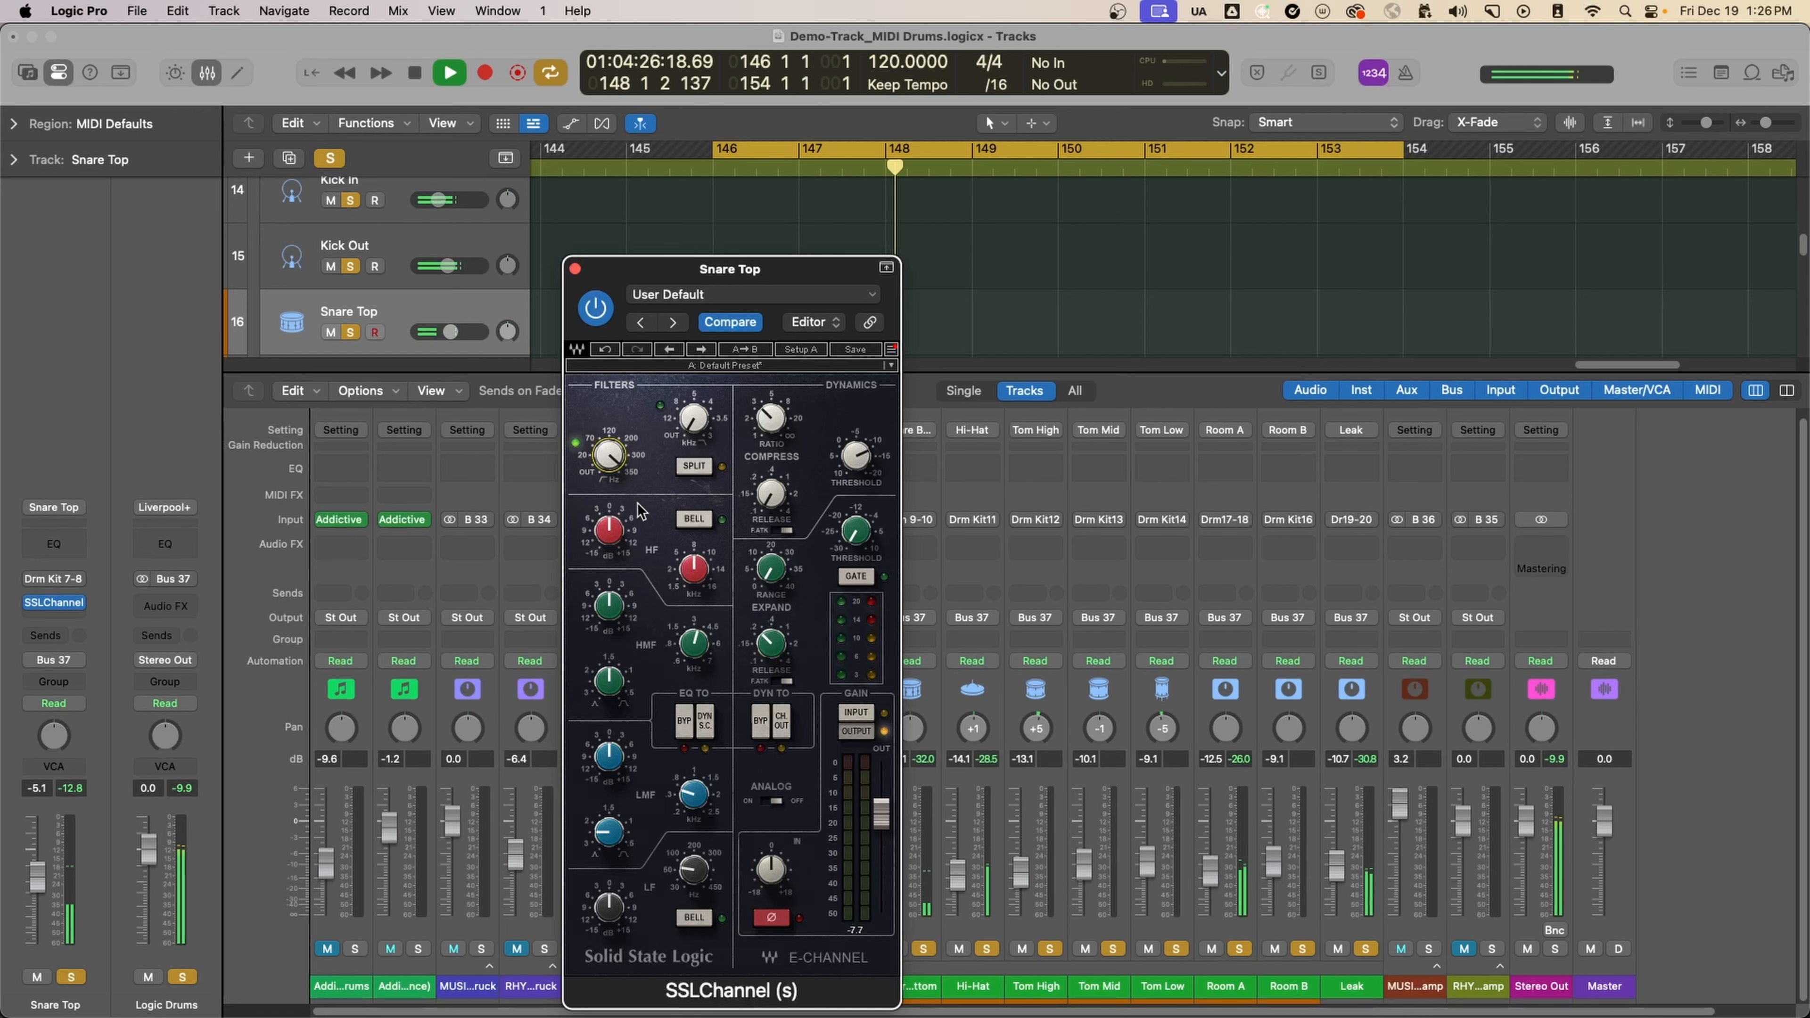
left_click_drag(756, 269, 1173, 143)
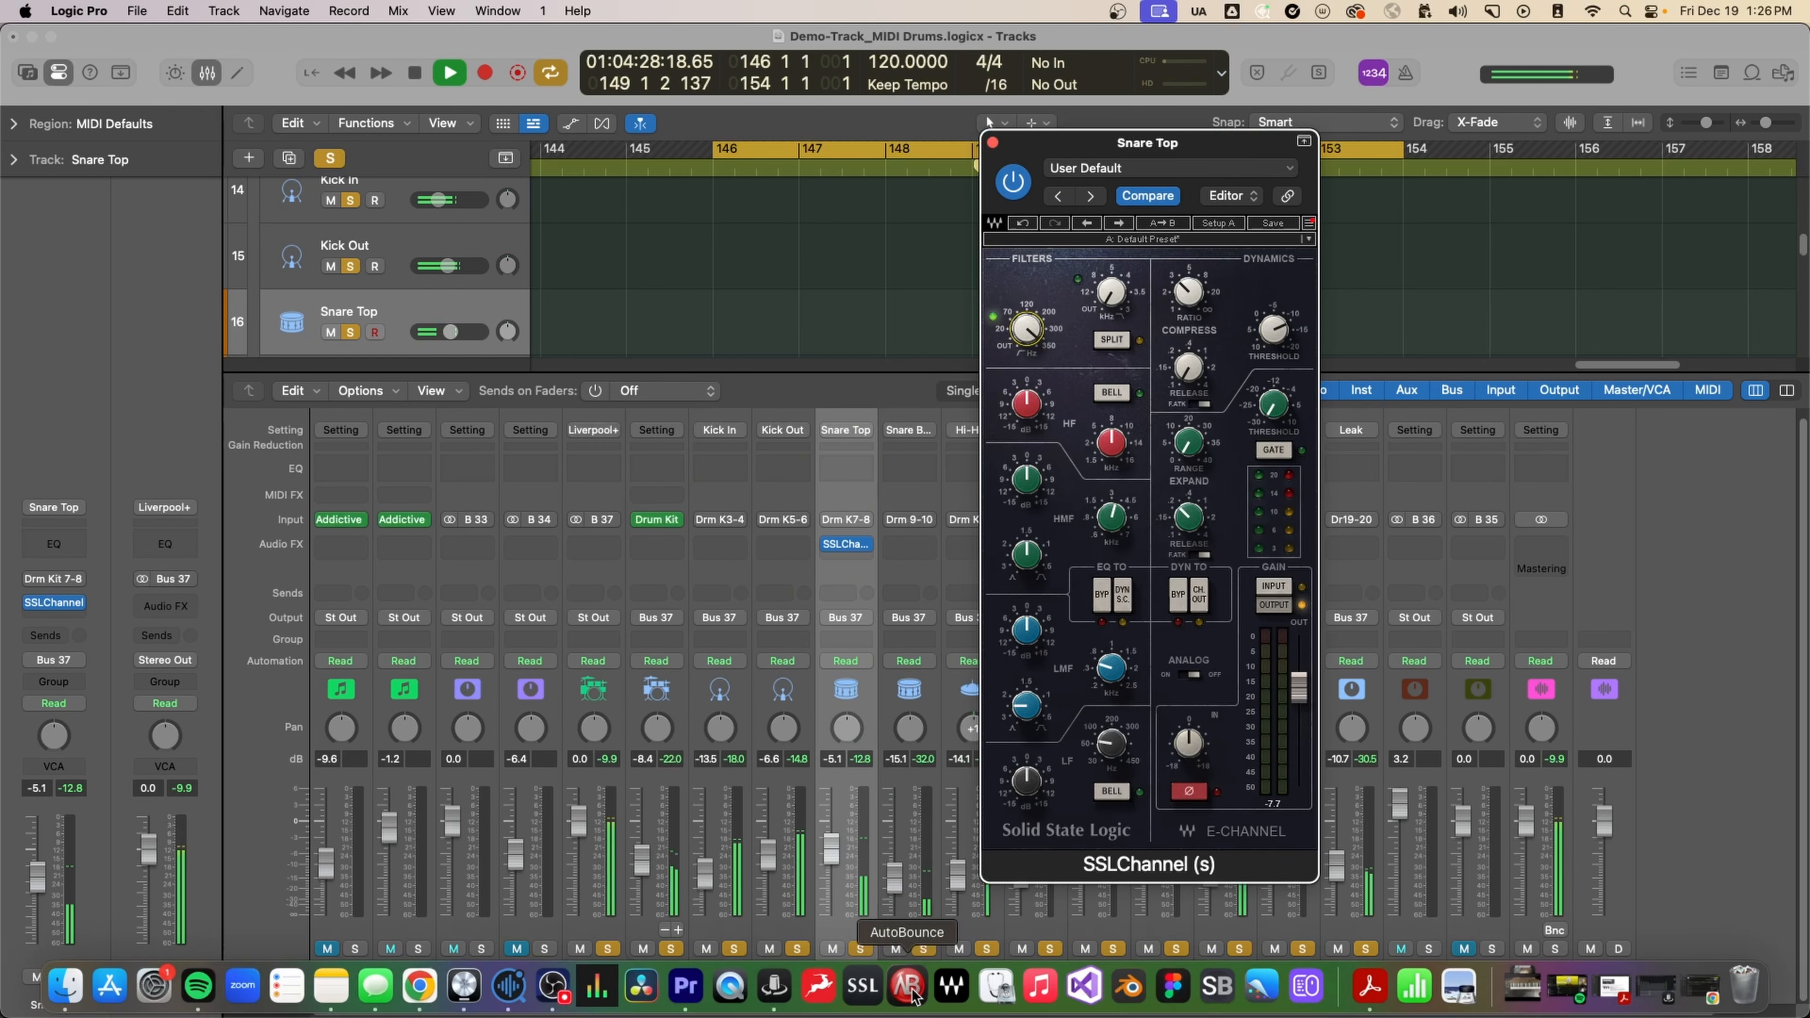
left_click_drag(923, 949, 1365, 949)
left_click_drag(797, 949, 671, 948)
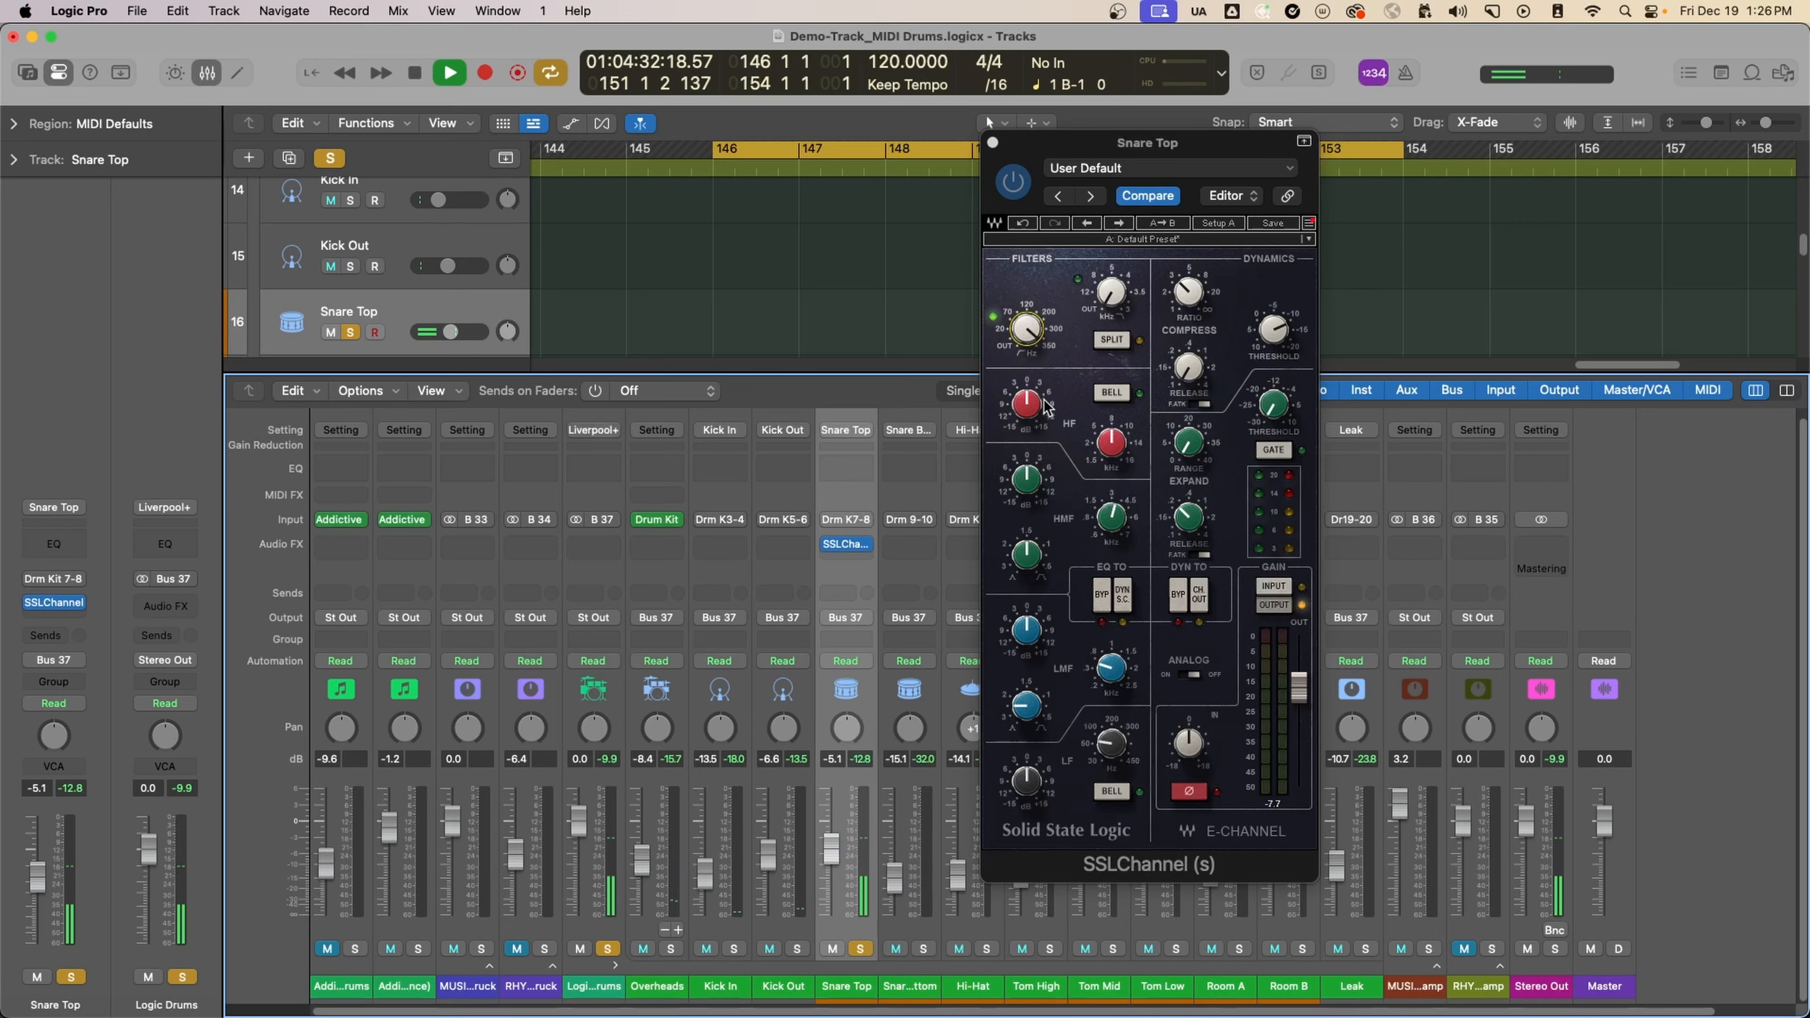
Step: Set the Snare Top high-pass filter to about 101 Hz and stop playback
left_click(1006, 550)
left_click_drag(1007, 551, 998, 686)
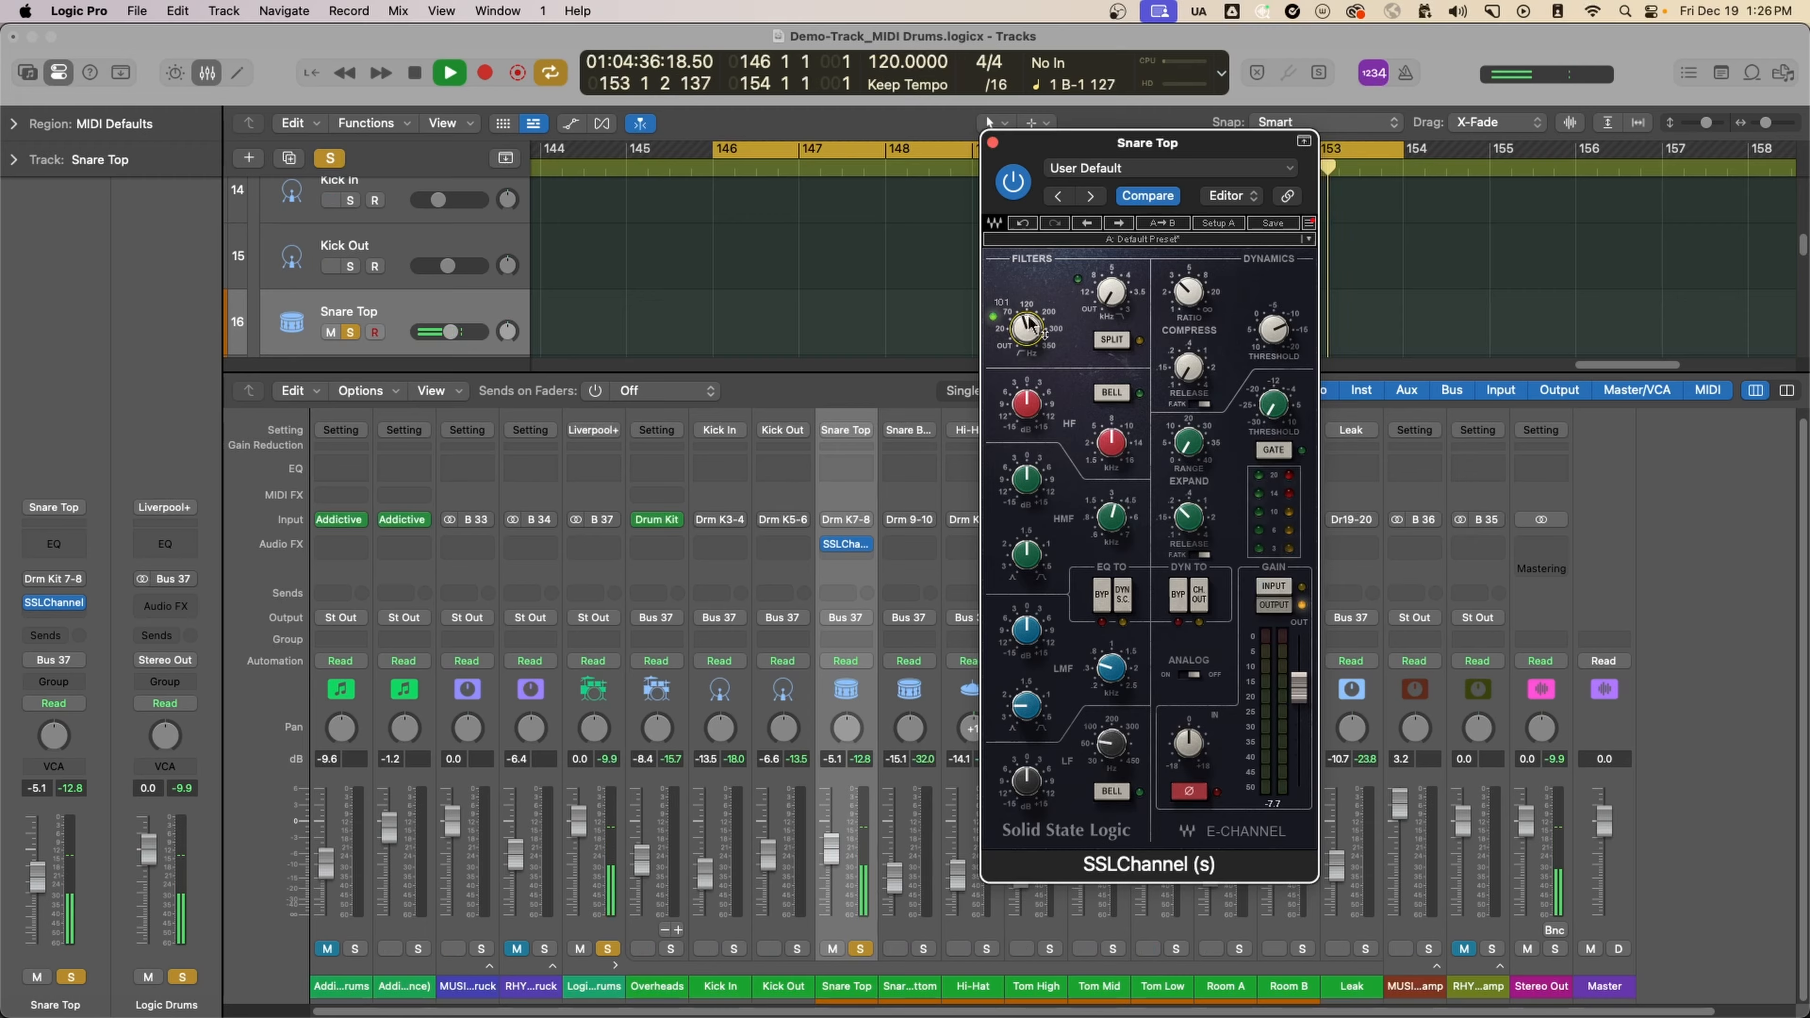
key("space")
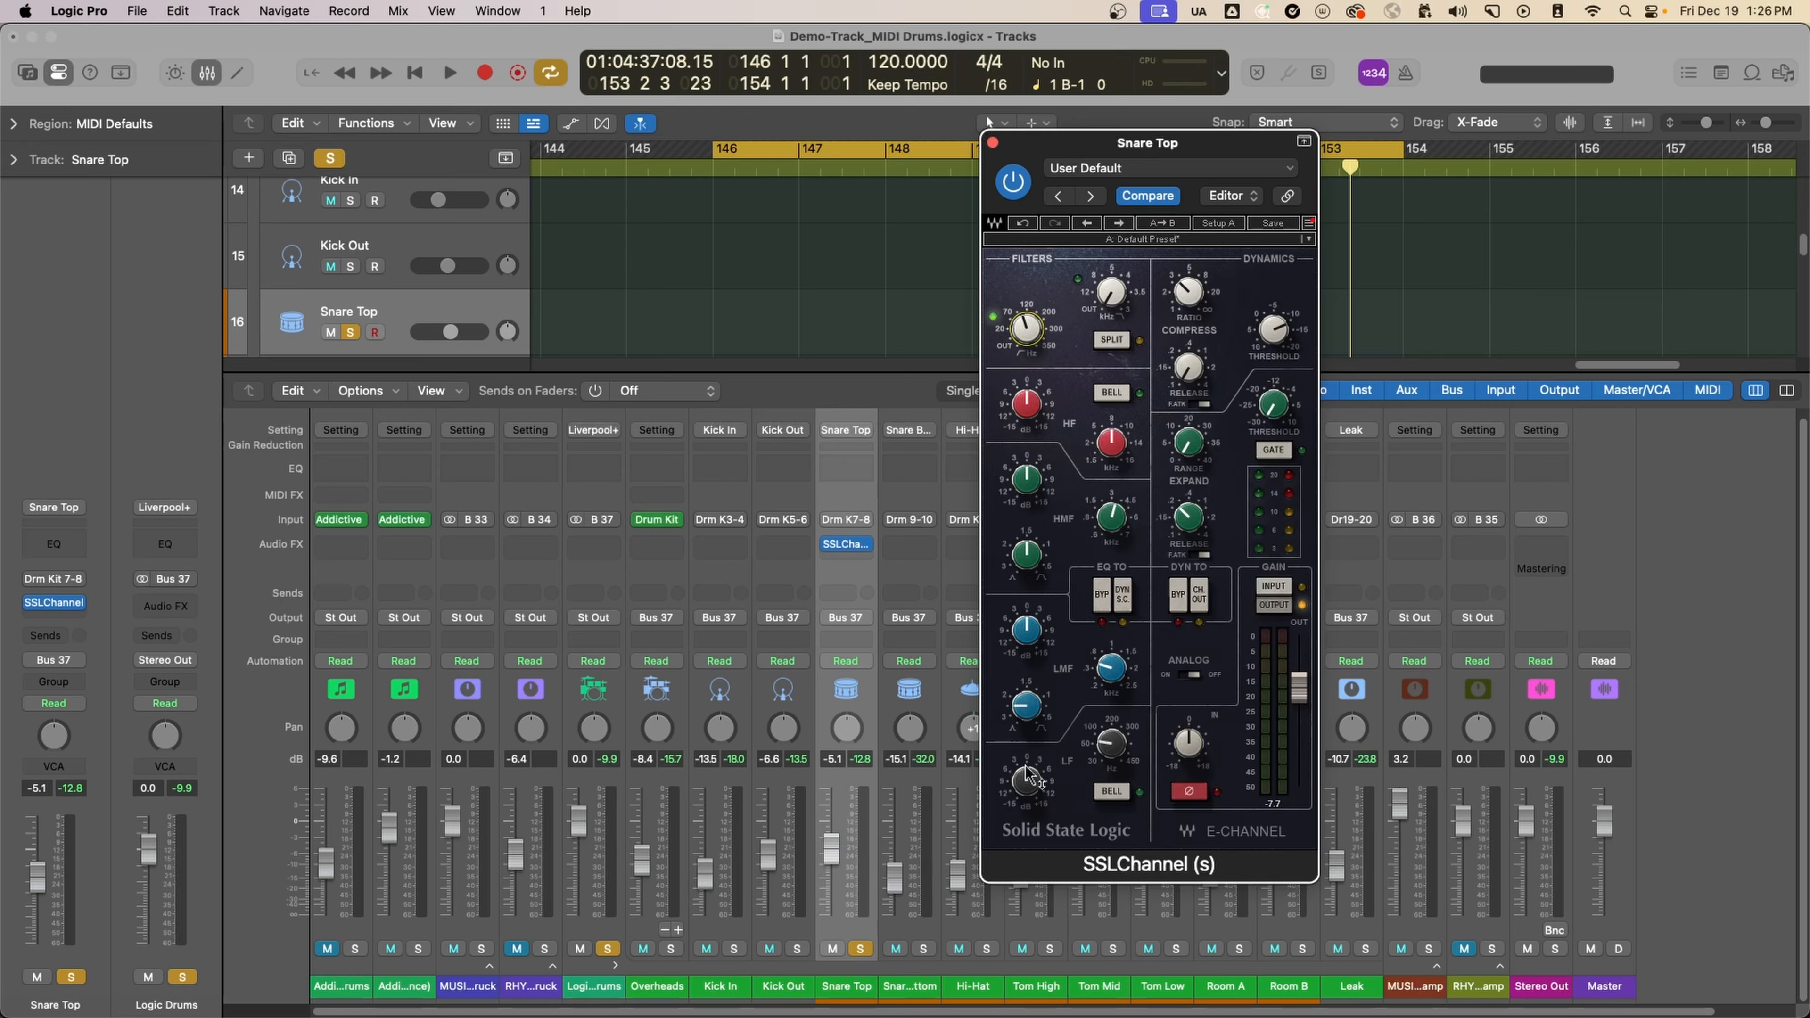
Step: Switch the low-frequency (LF) EQ band of the Snare Top channel to Bell mode
left_click(1112, 791)
left_click(1115, 794)
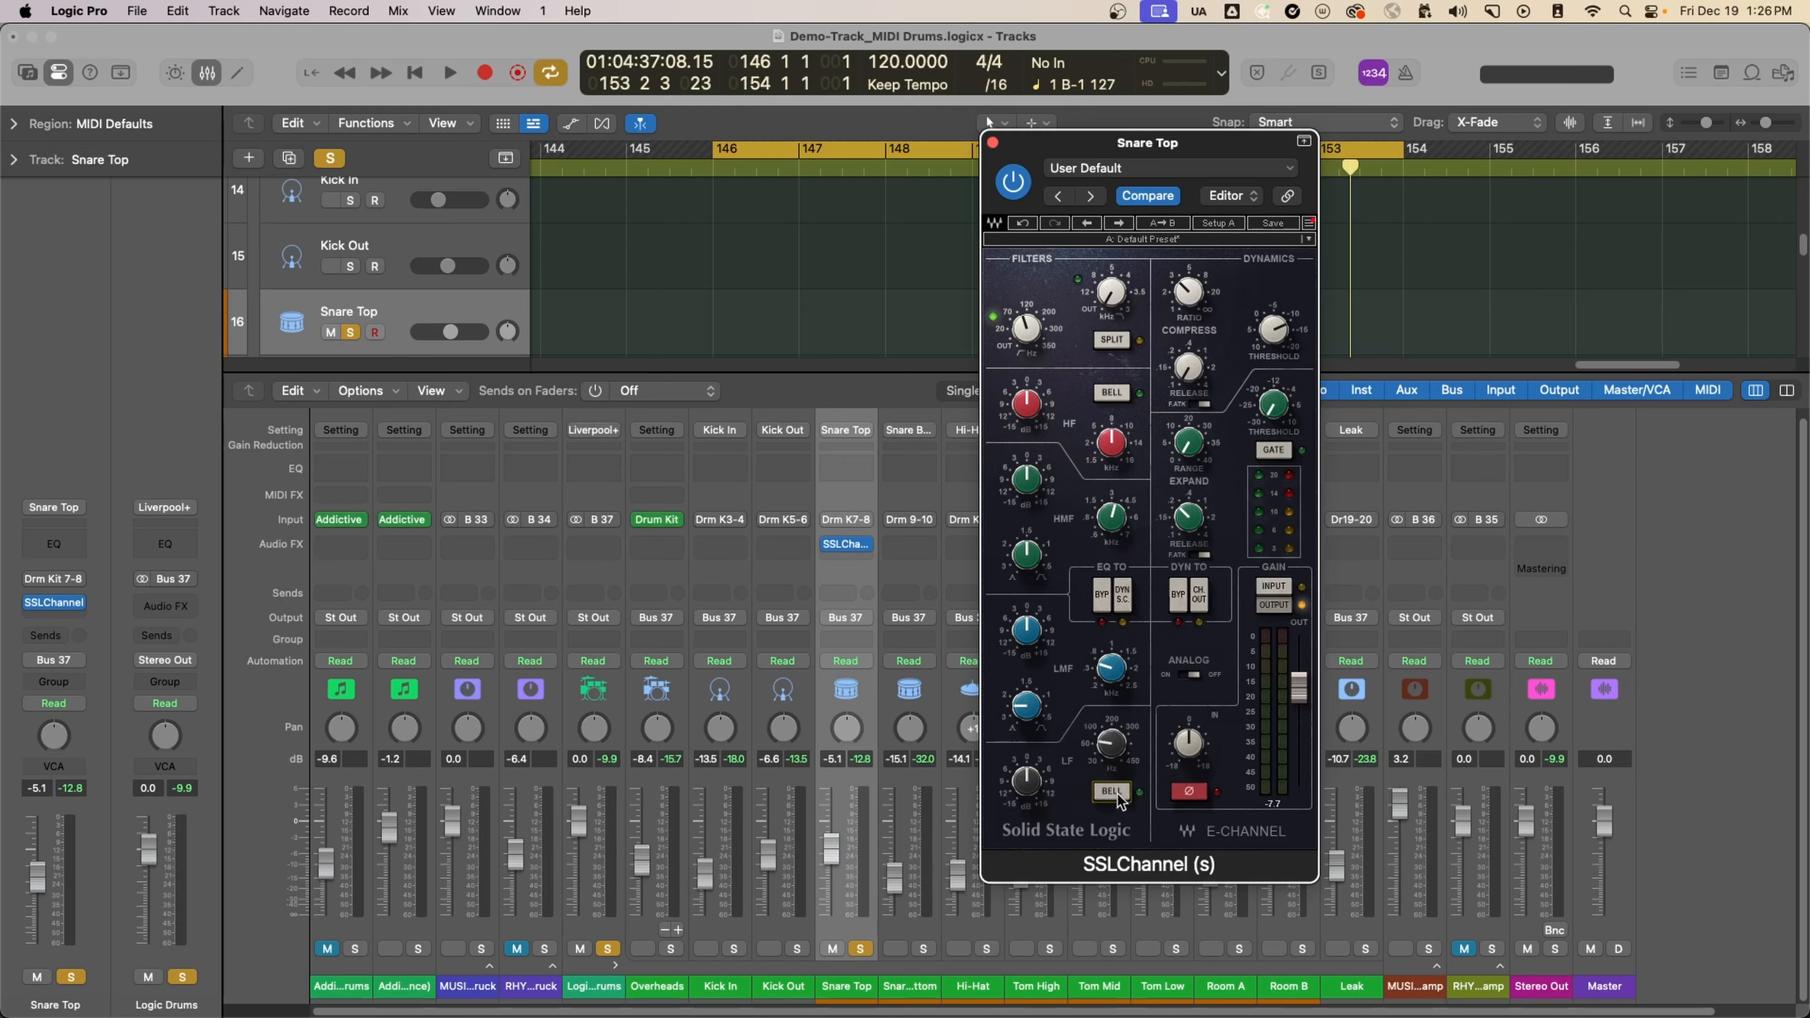
left_click(1118, 791)
left_click(1113, 792)
Step: With the loop playing, sweep the LF band to about 171 Hz and set its boost to about 3.6 dB
key("space")
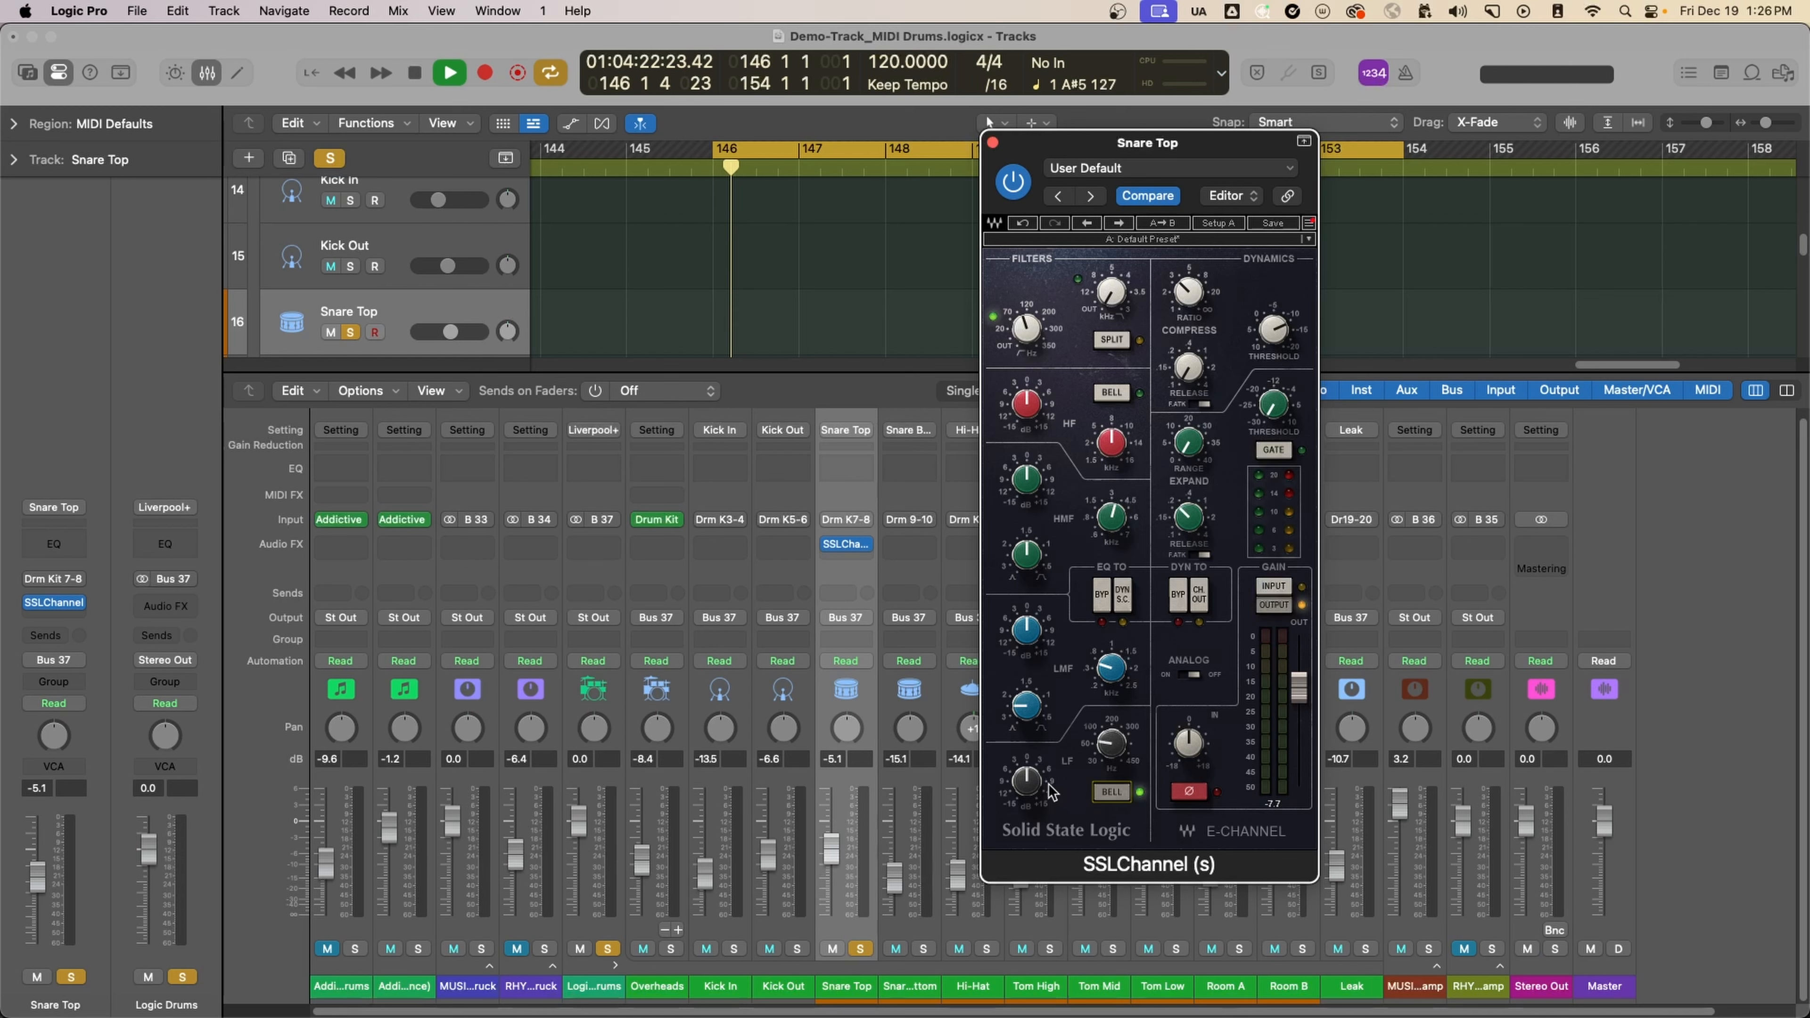
mouse_move(1040, 785)
left_mouse_down()
mouse_move(1045, 755)
mouse_move(1033, 784)
left_mouse_up()
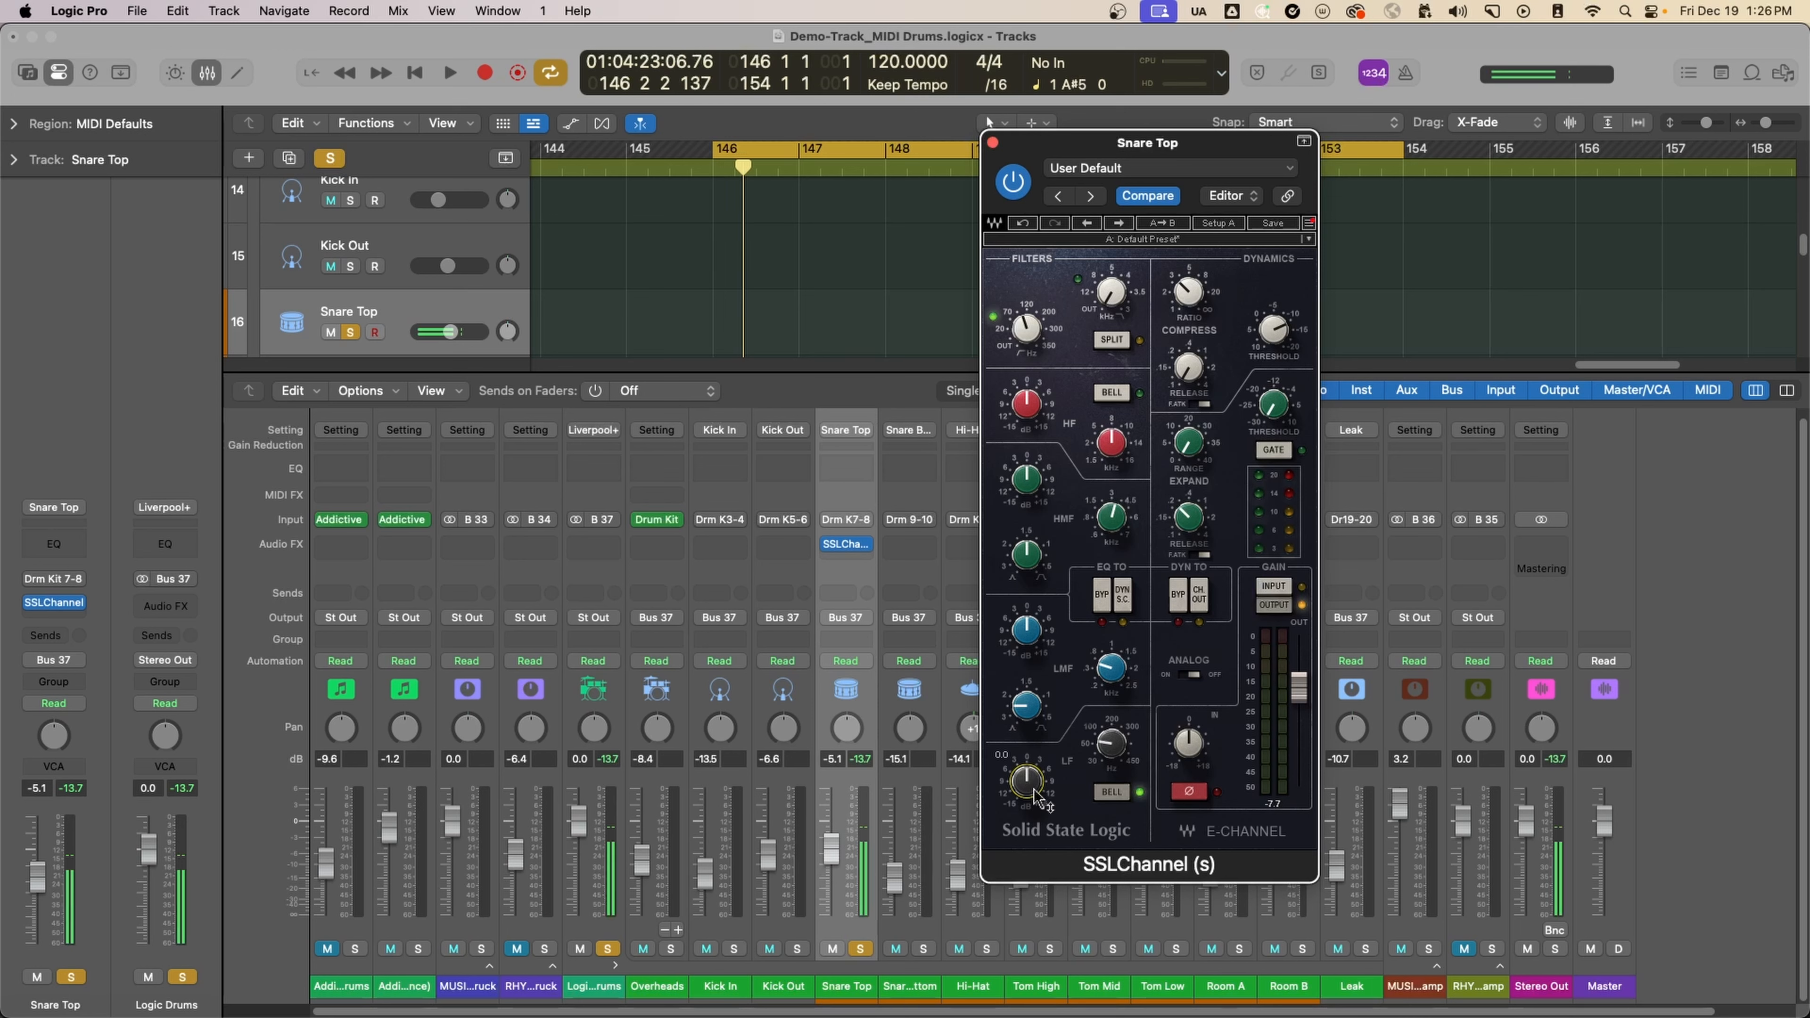
scroll(1115, 770, "up", 3)
key("space")
scroll(1033, 792, "up", 5)
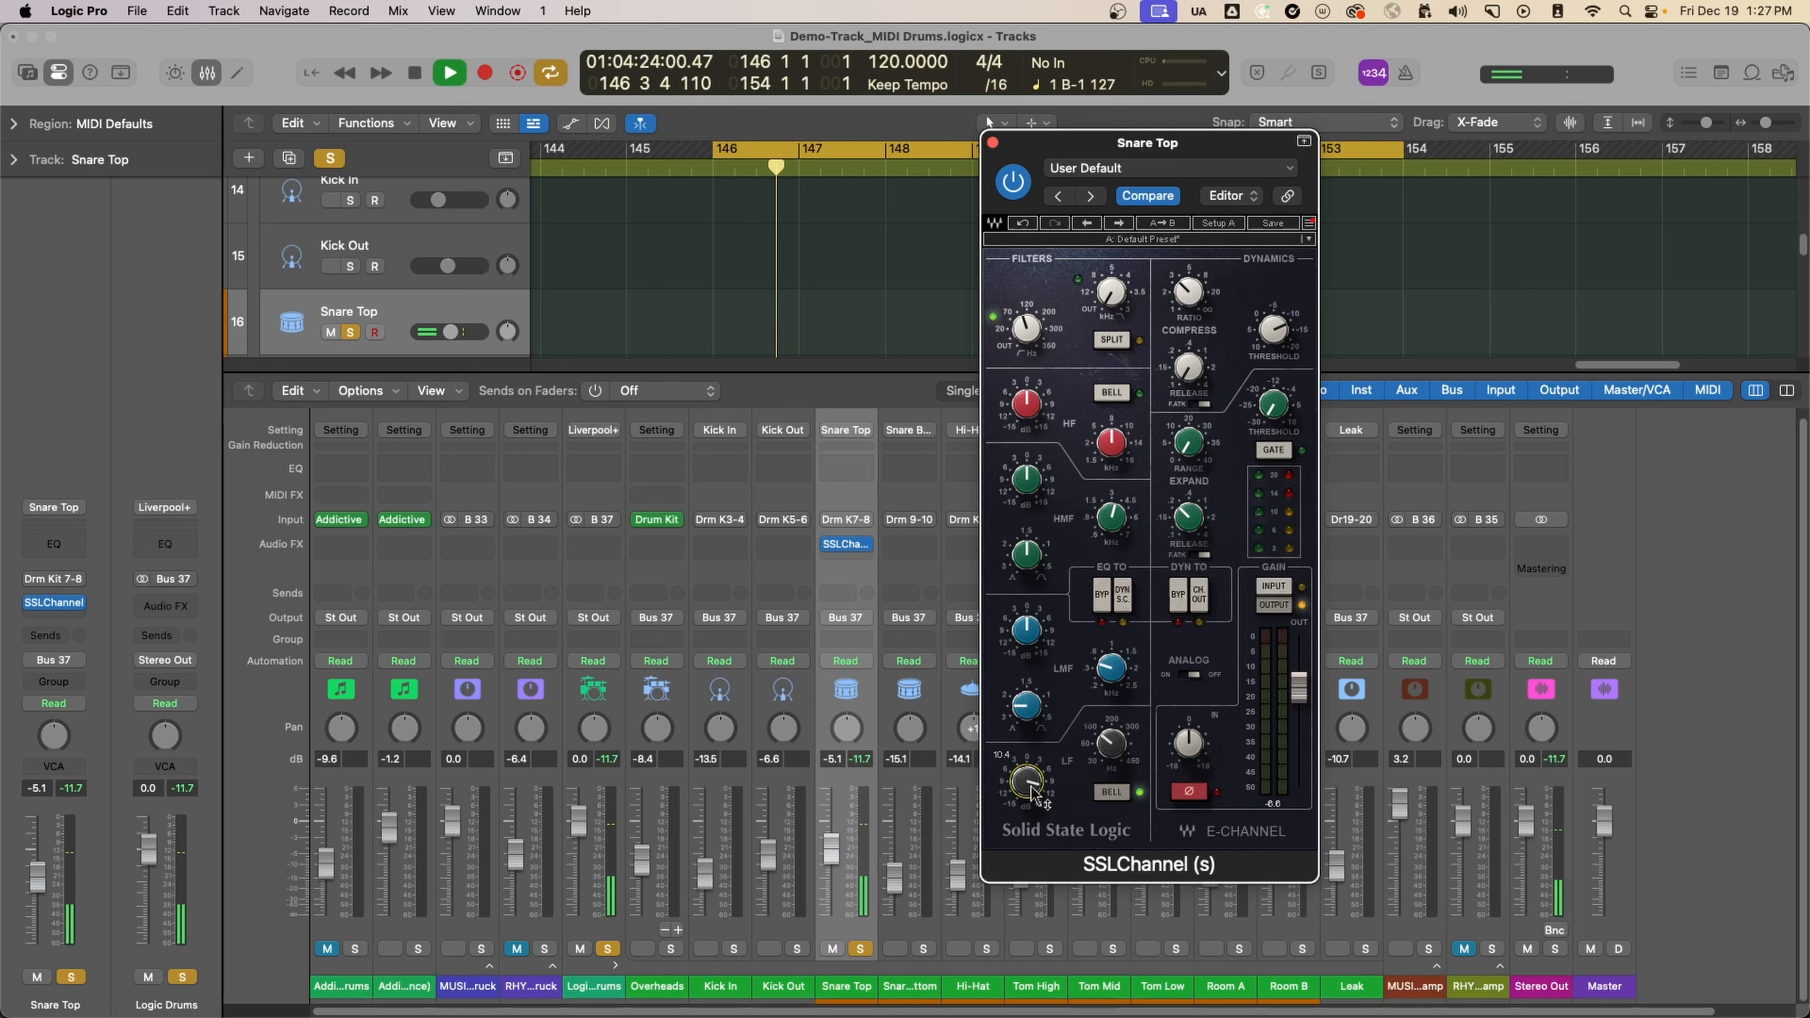
scroll(1111, 744, "up", 5)
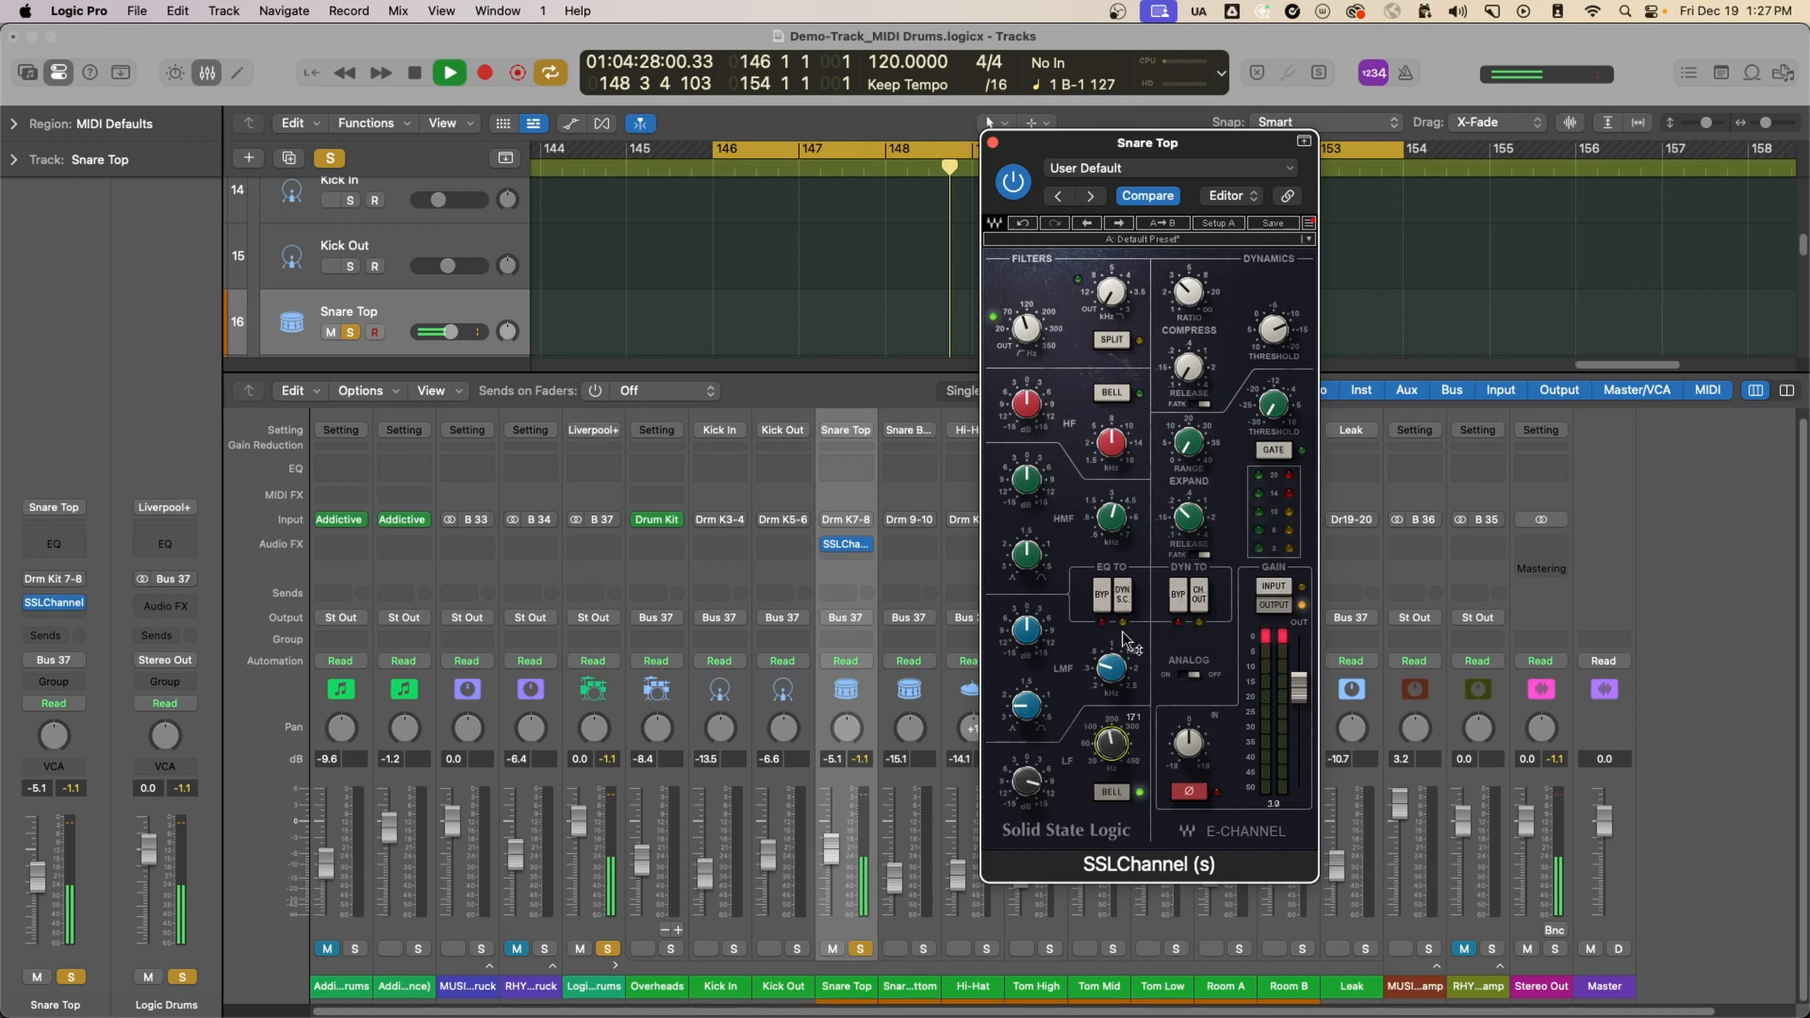
scroll(1022, 820, "down", 3)
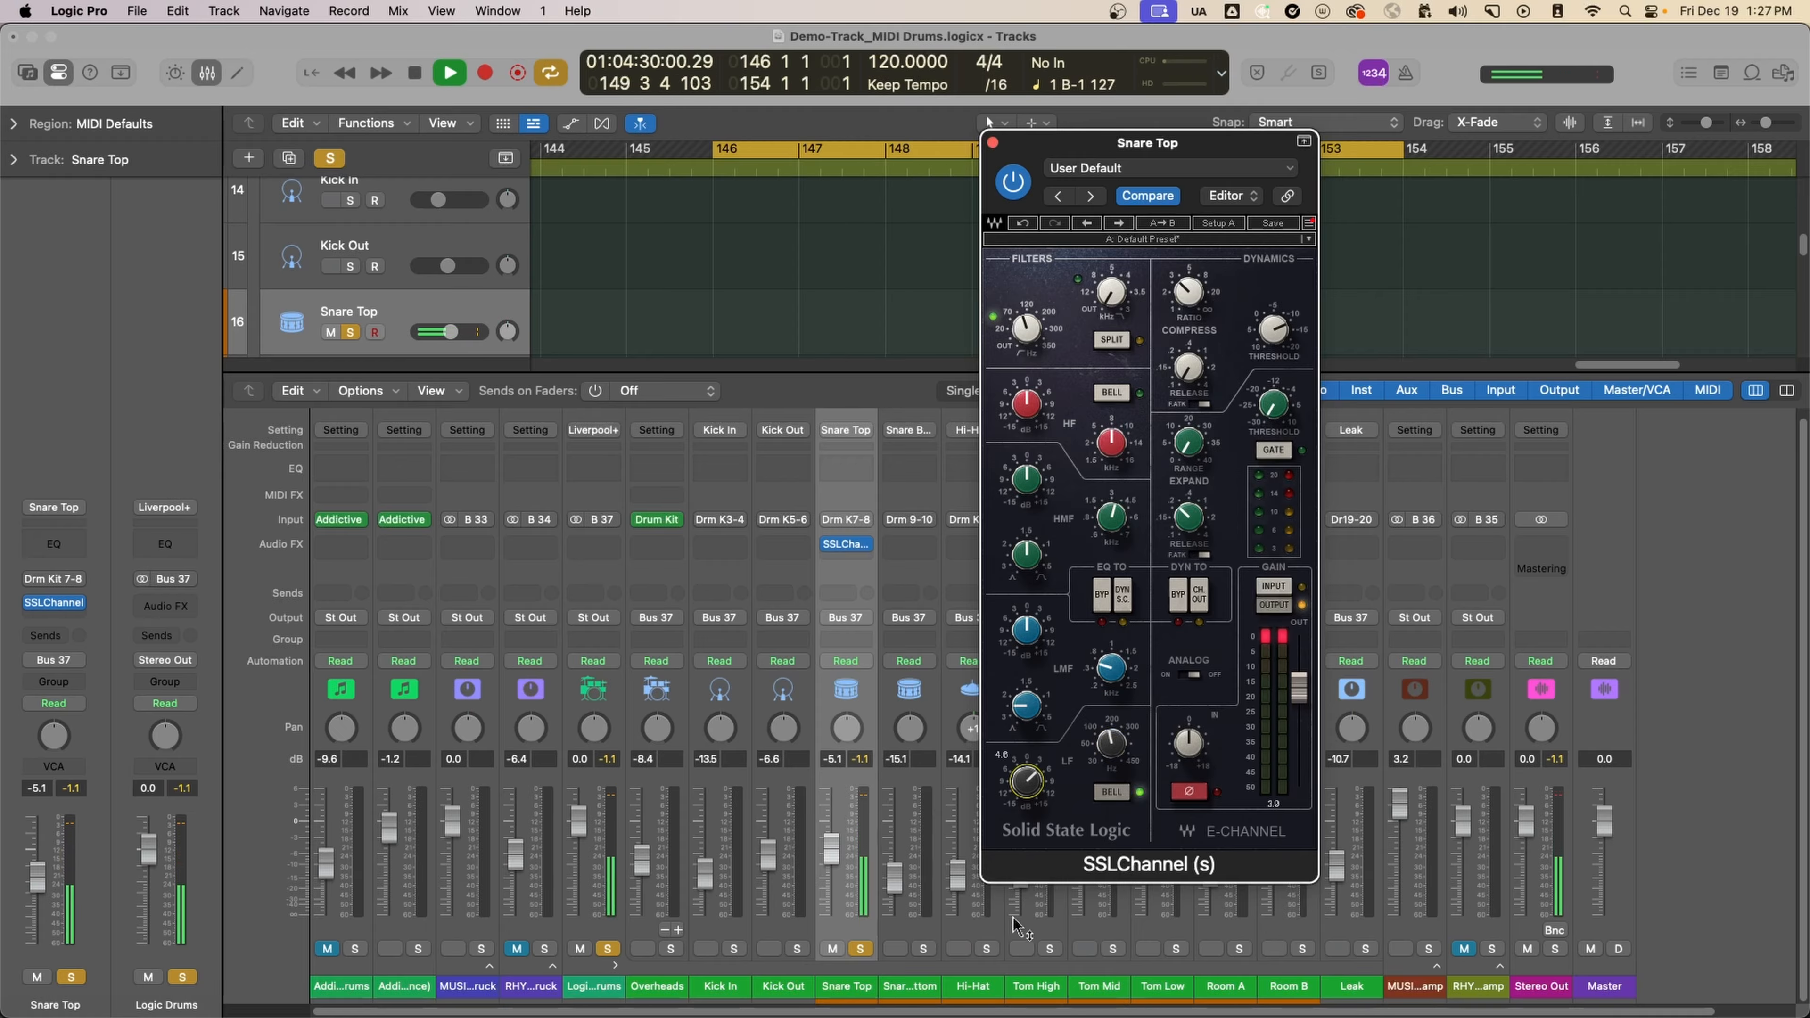
scroll(1030, 782, "down", 1)
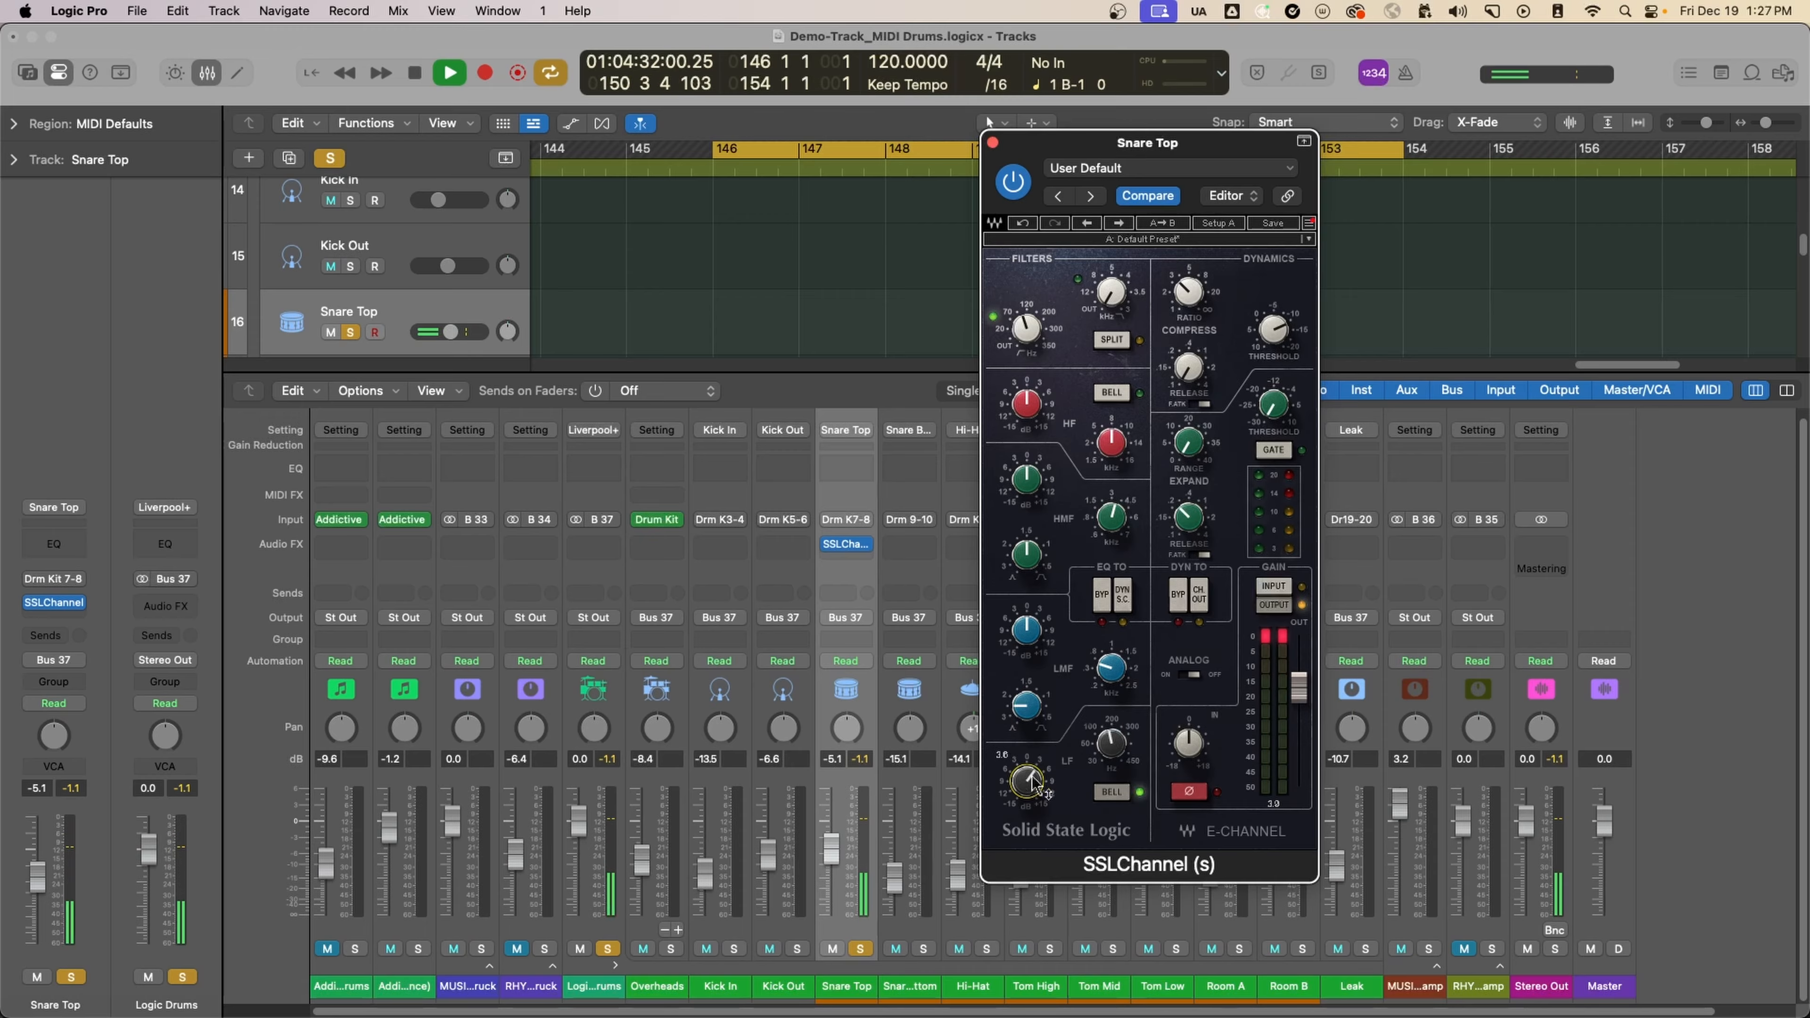
key("space")
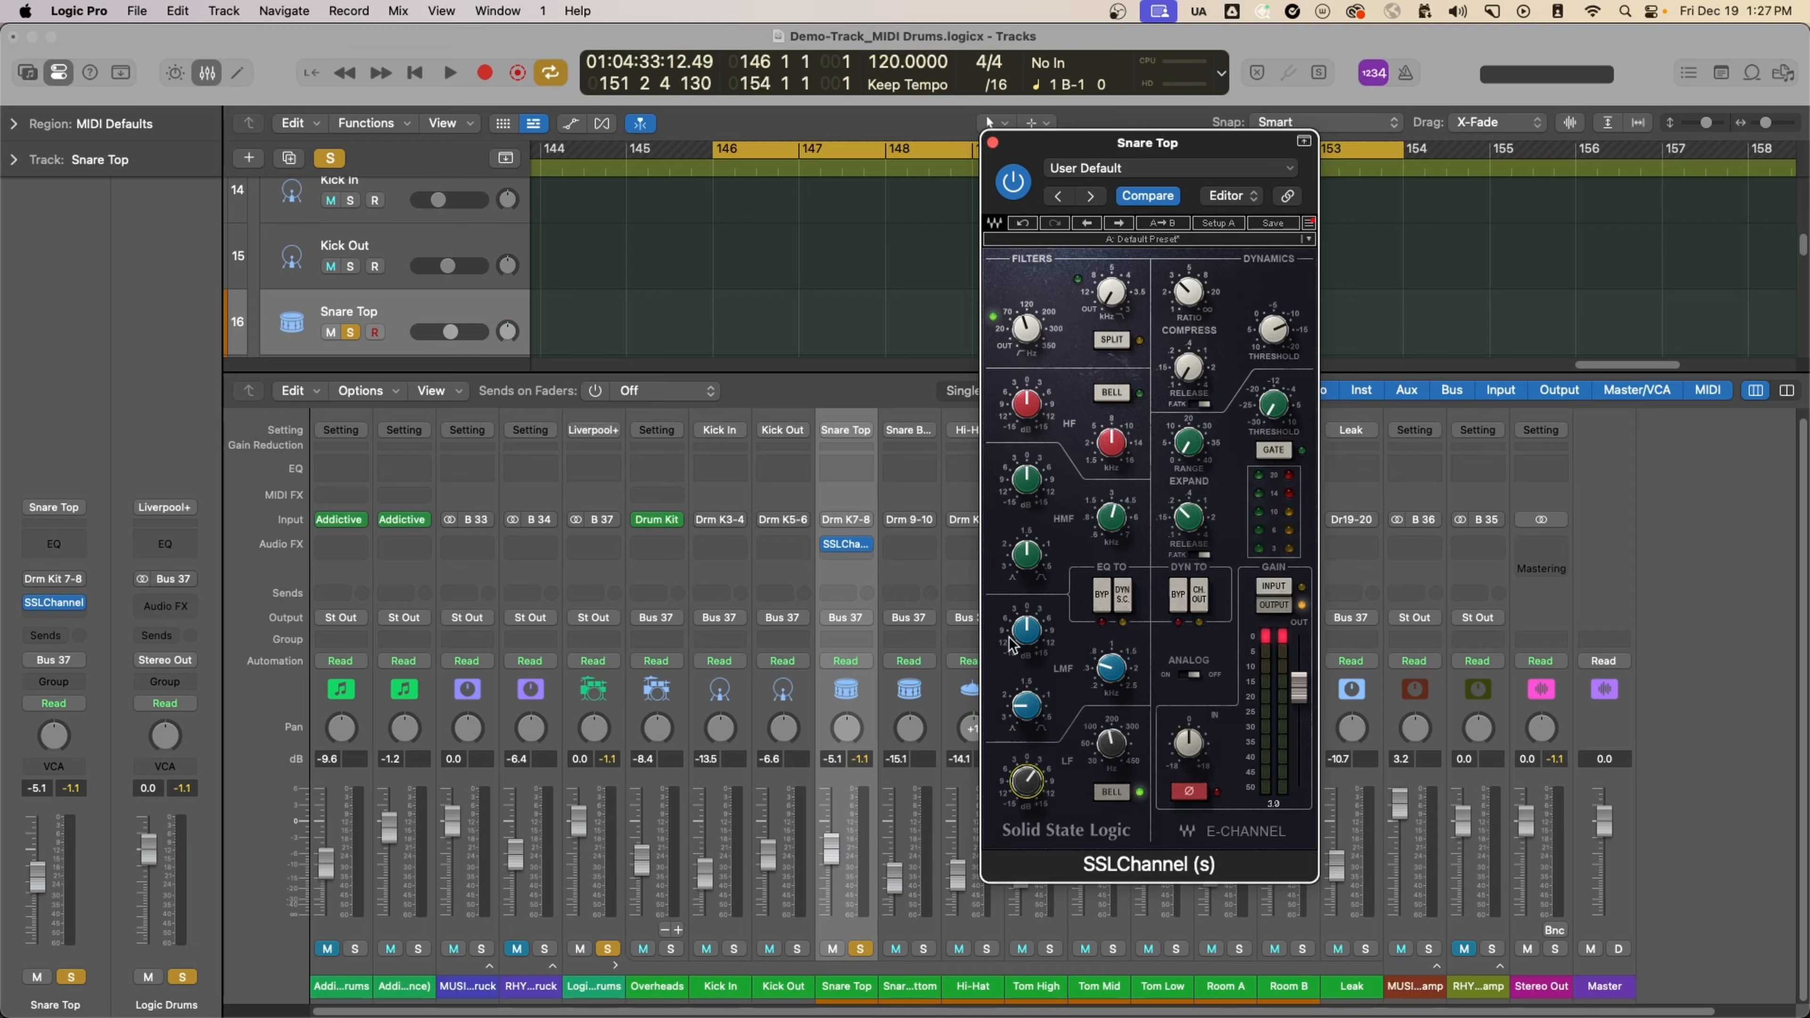
Step: With the loop playing, set the LMF band to about 0.79 kHz, adjust its Q, and cut it by about 1.4 dB
key("space")
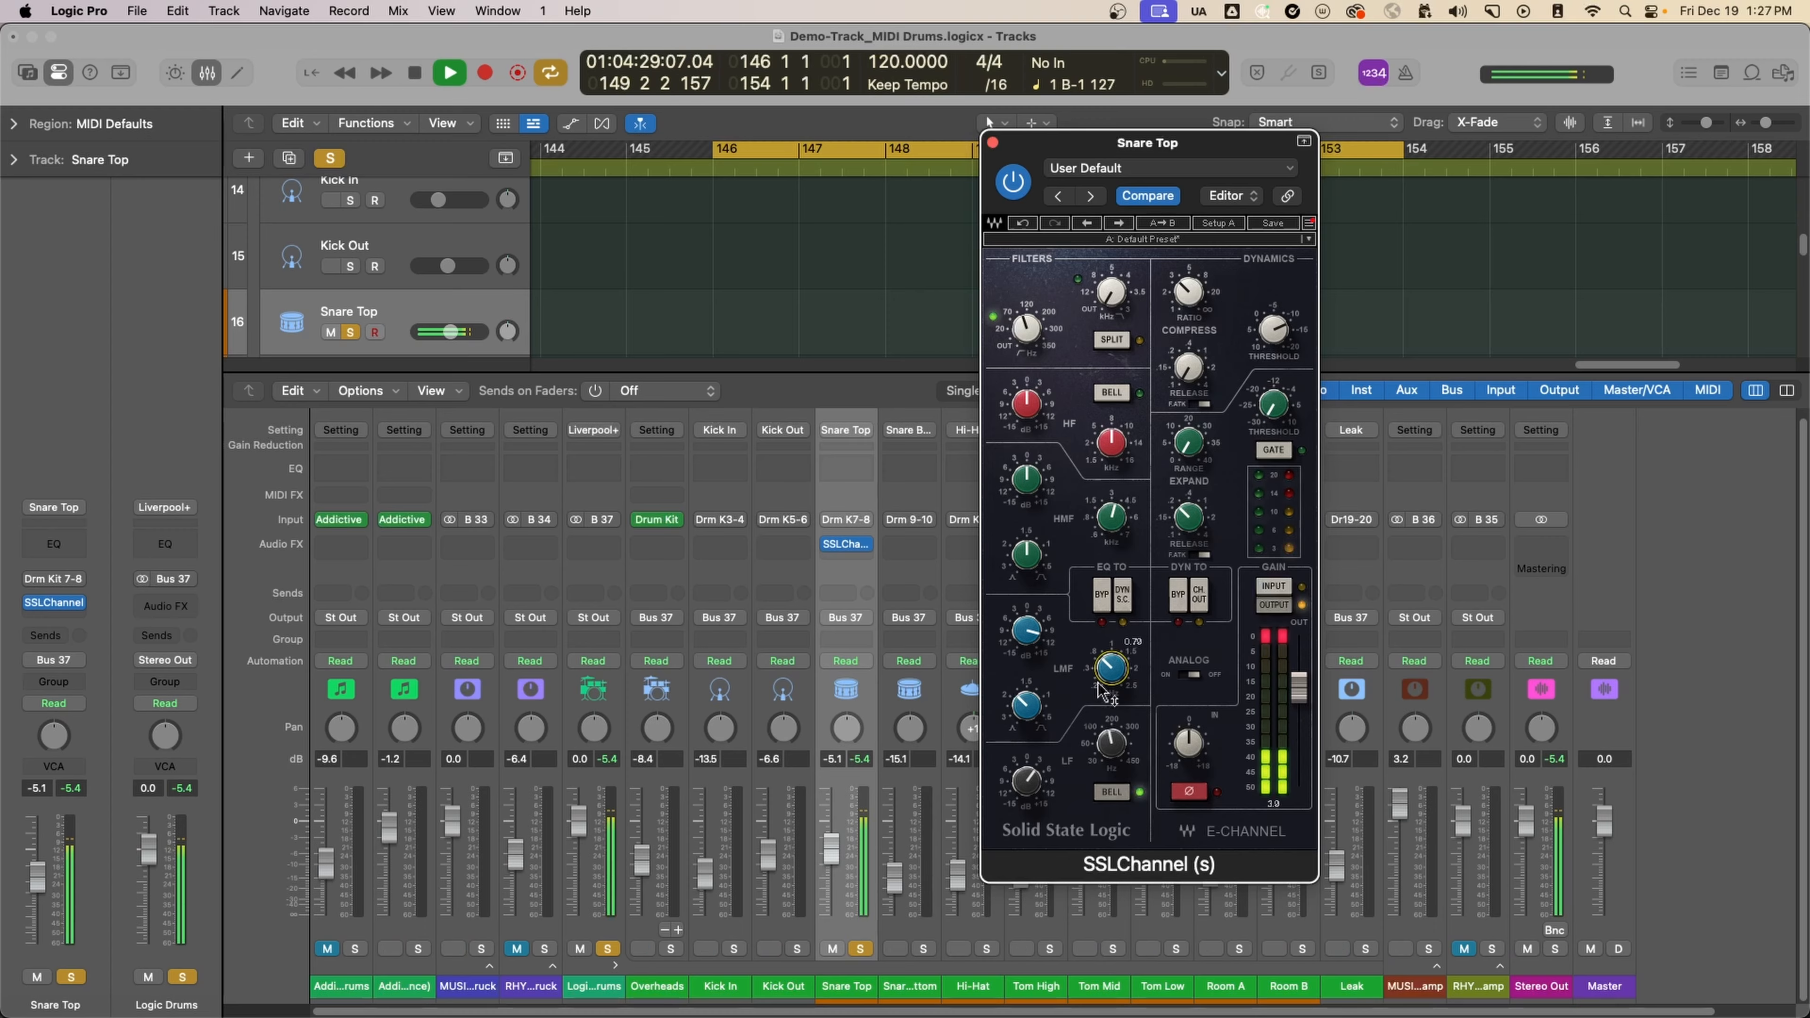
left_click_drag(1044, 634, 1007, 776)
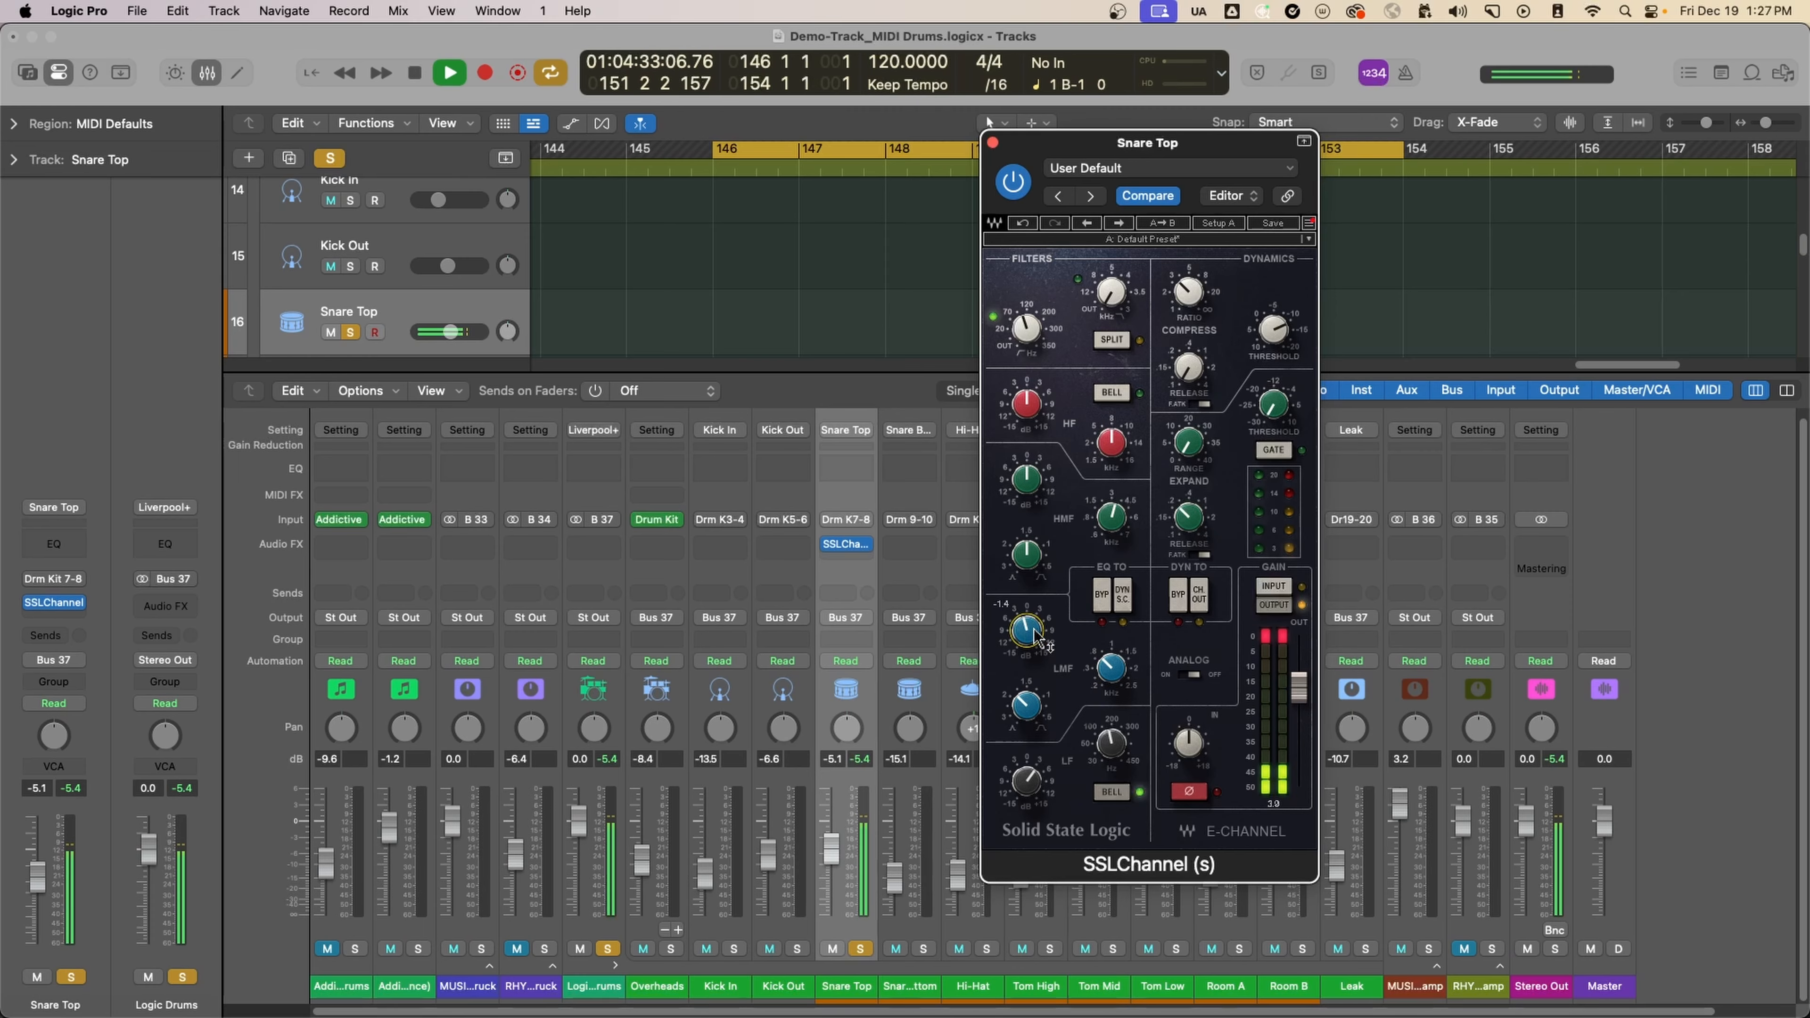
key("space")
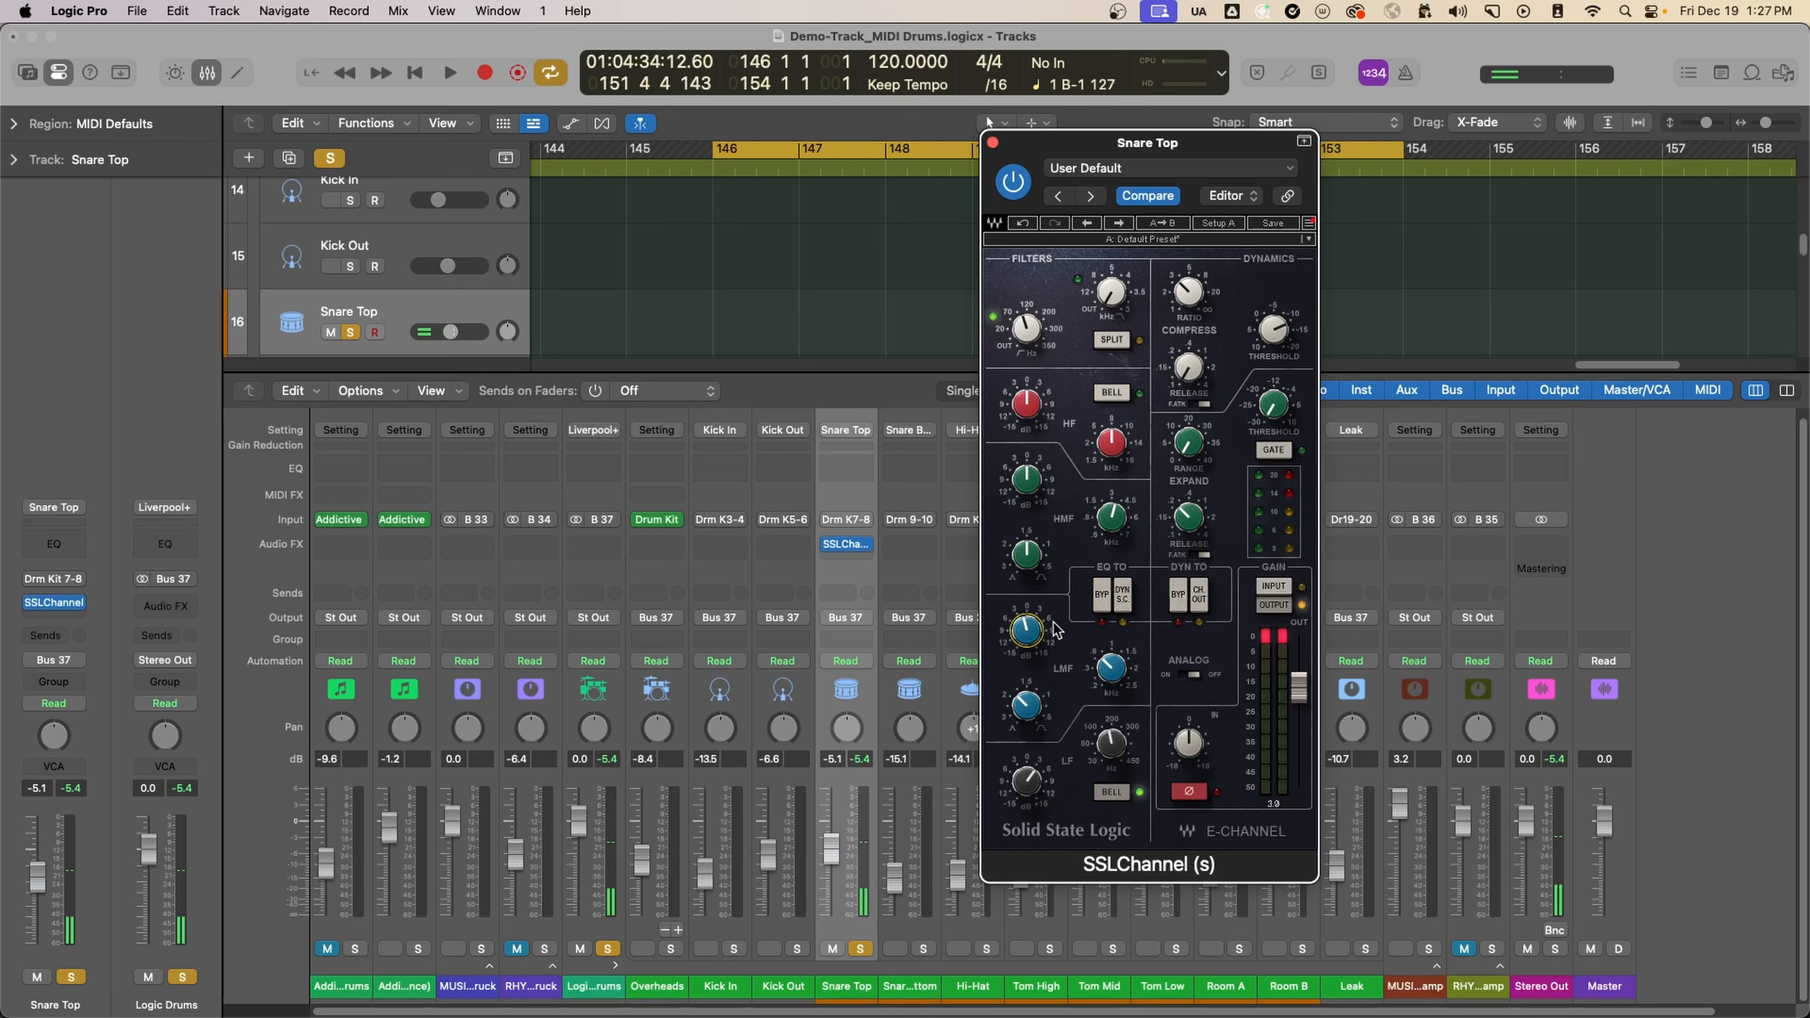
Step: During playback, tune the HMF band's frequency and Q with about 2.2 dB of boost, and boost the HF band in Bell mode
left_click(1119, 550)
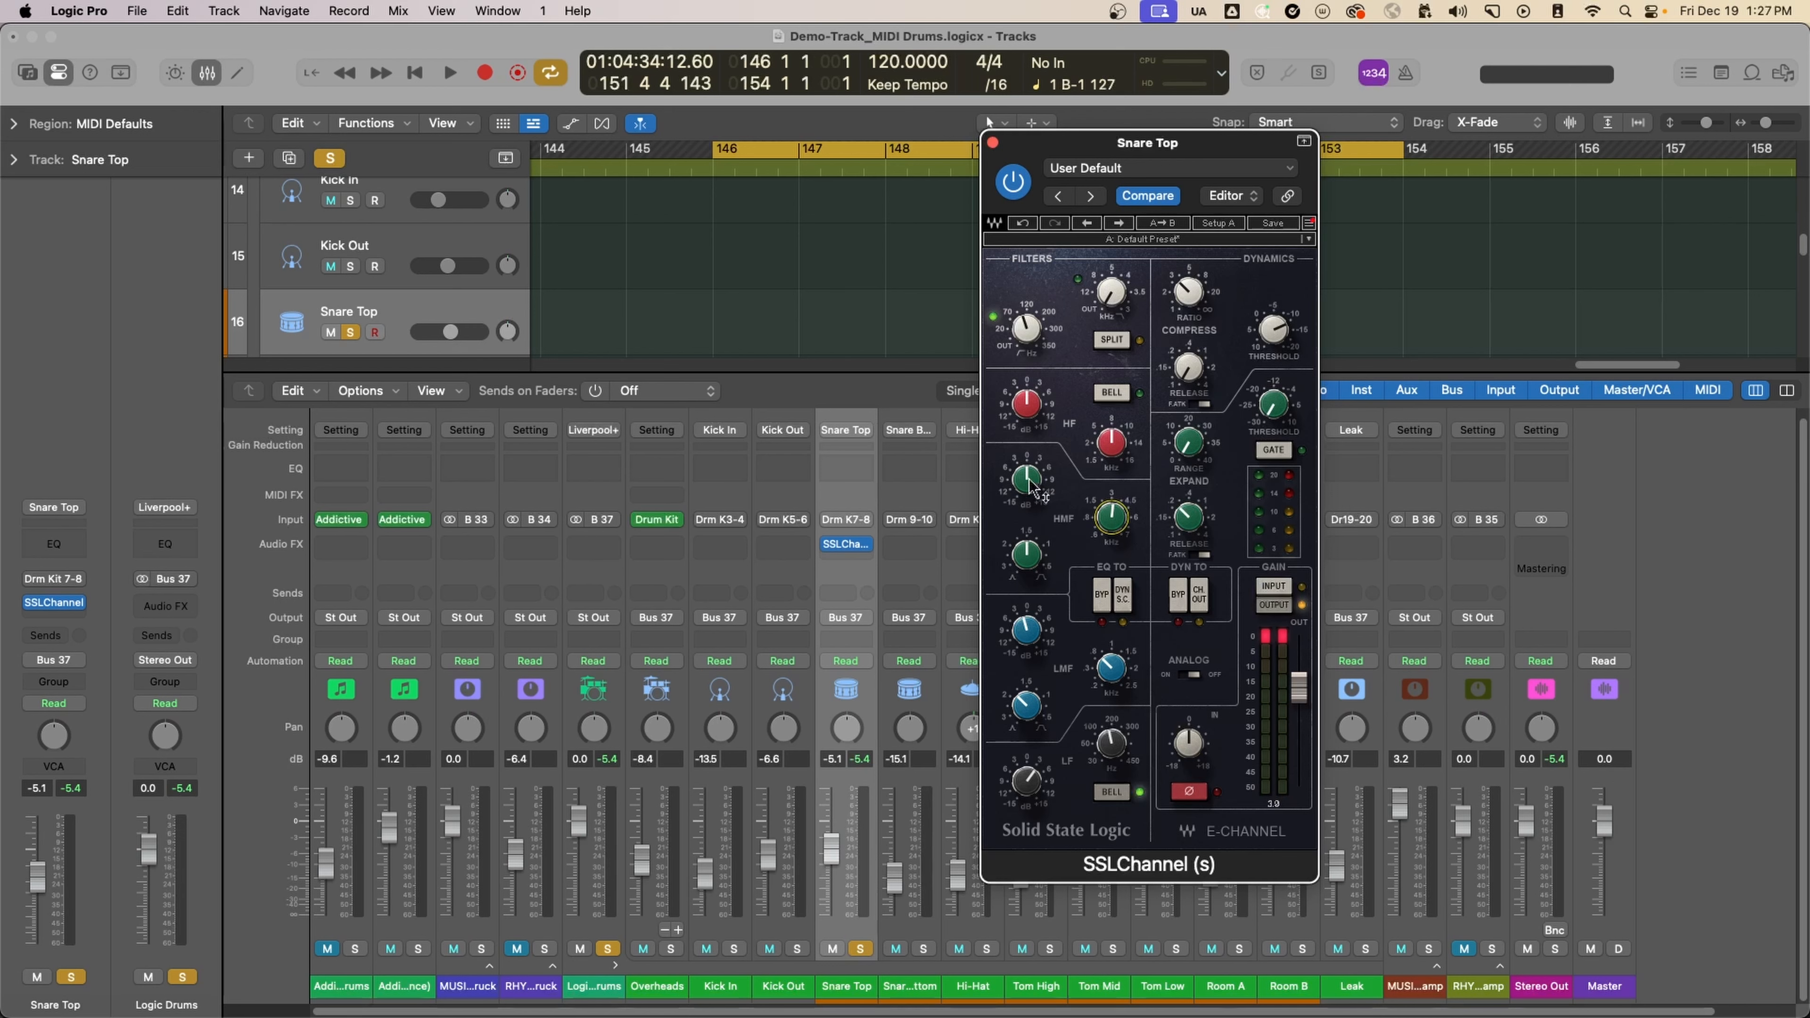
key("space")
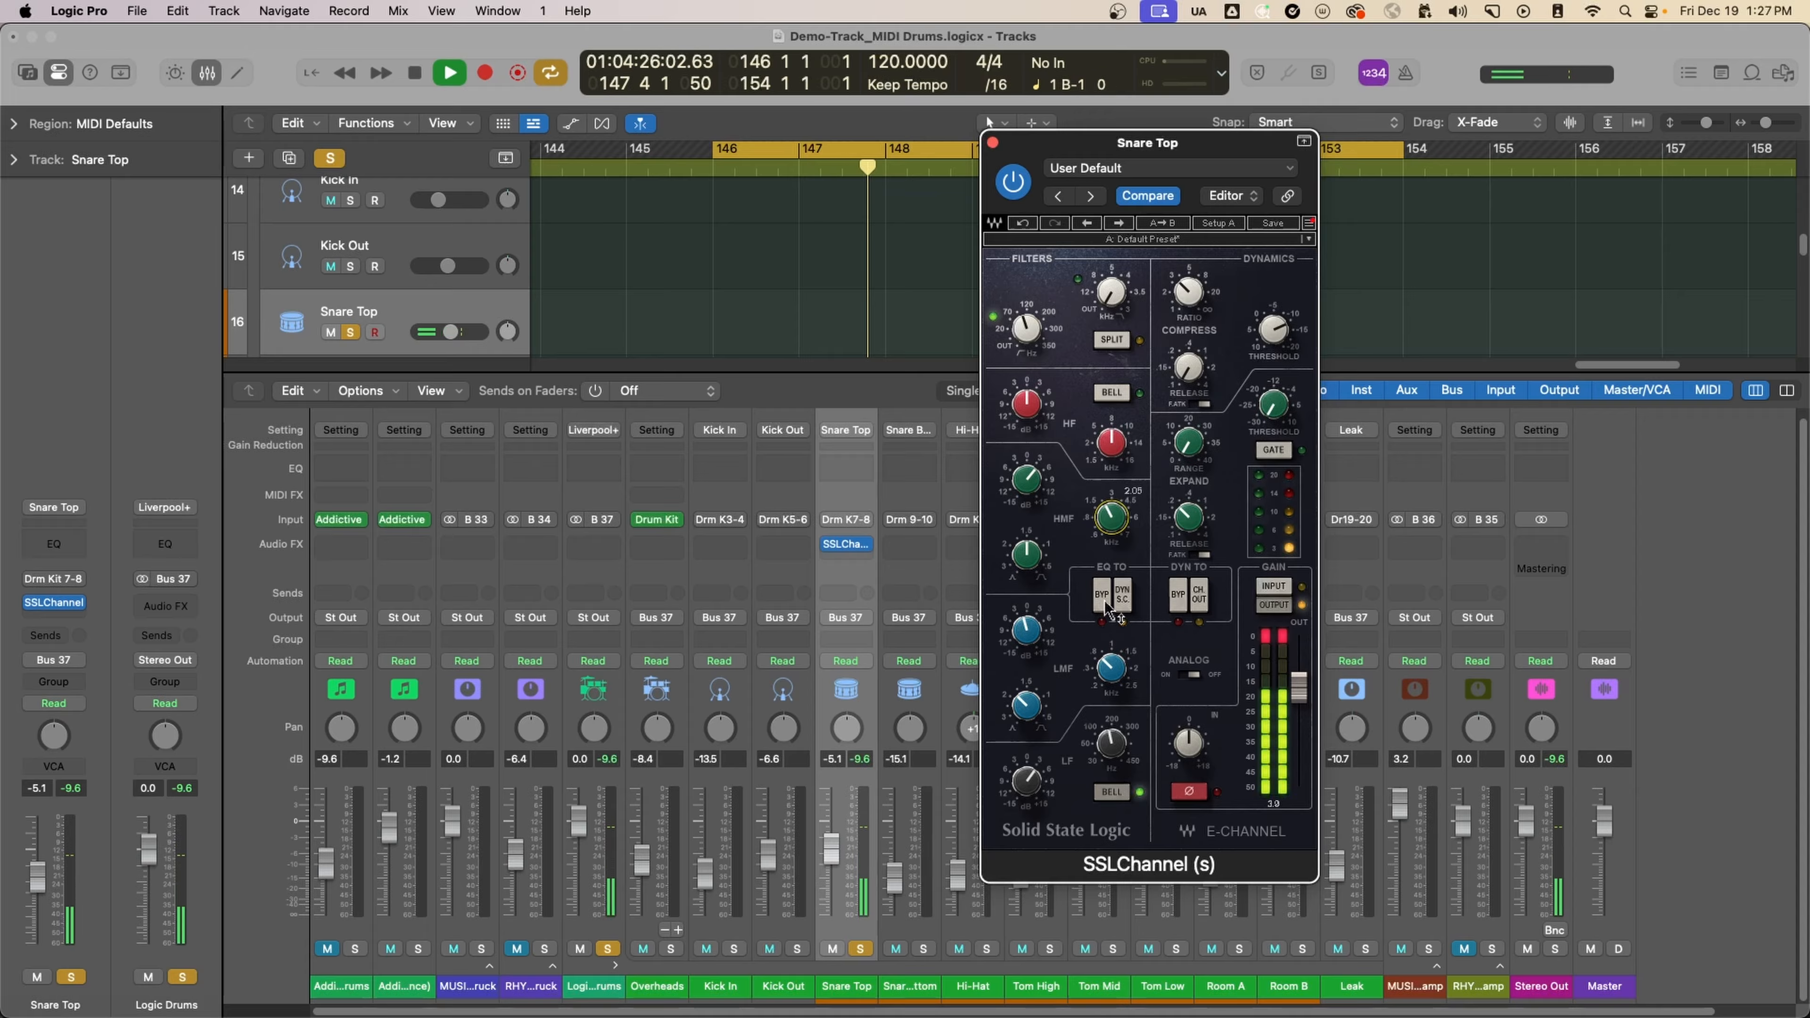
left_click_drag(1087, 552, 1083, 533)
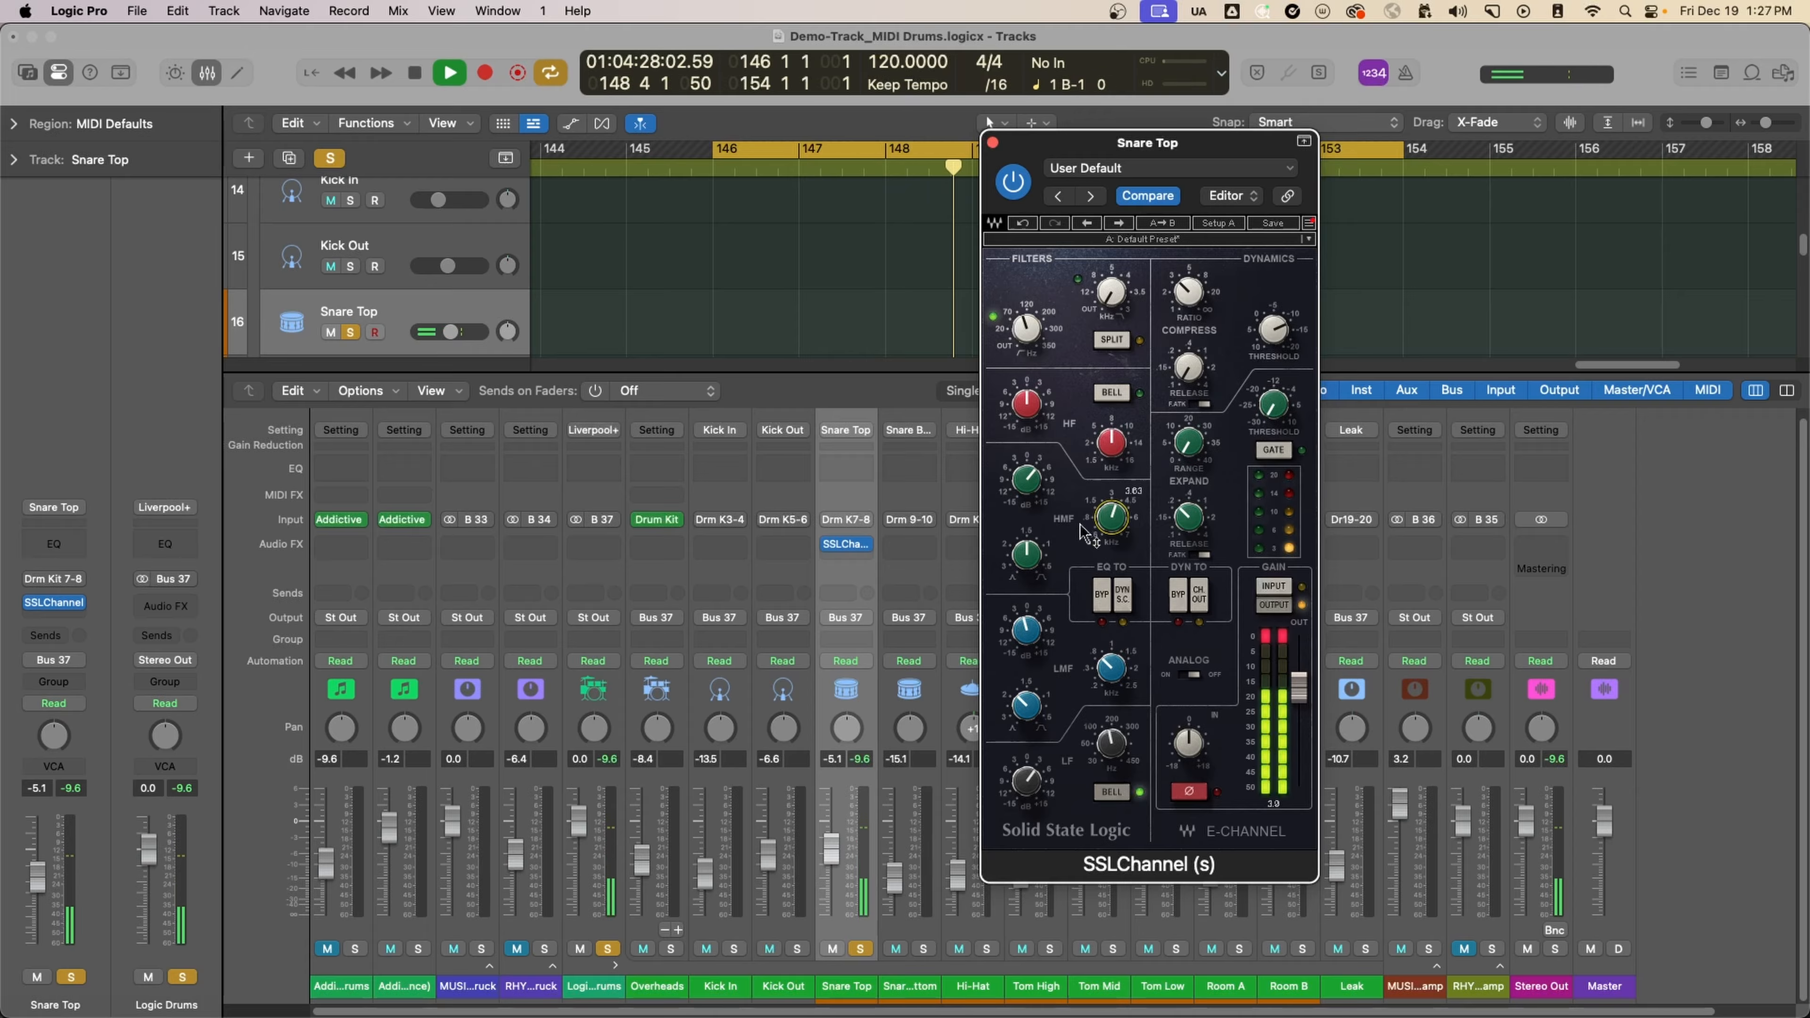
left_click_drag(1027, 479, 1030, 356)
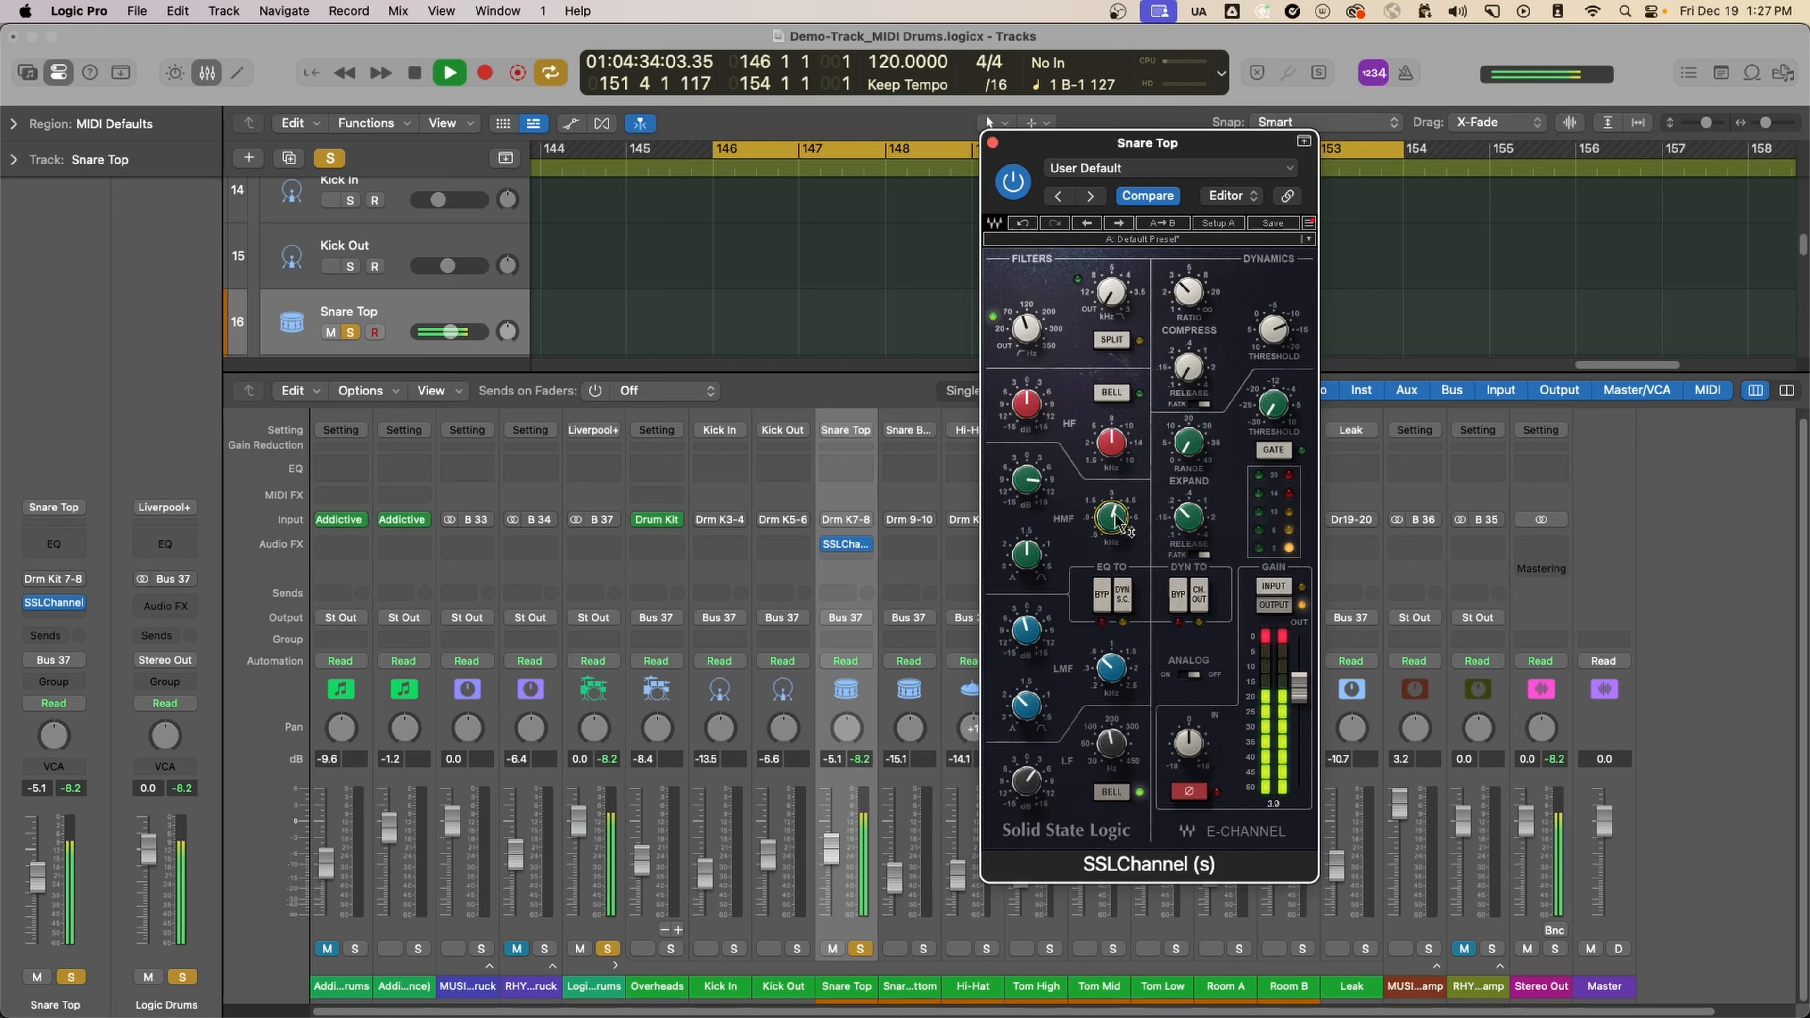
left_click(1039, 550)
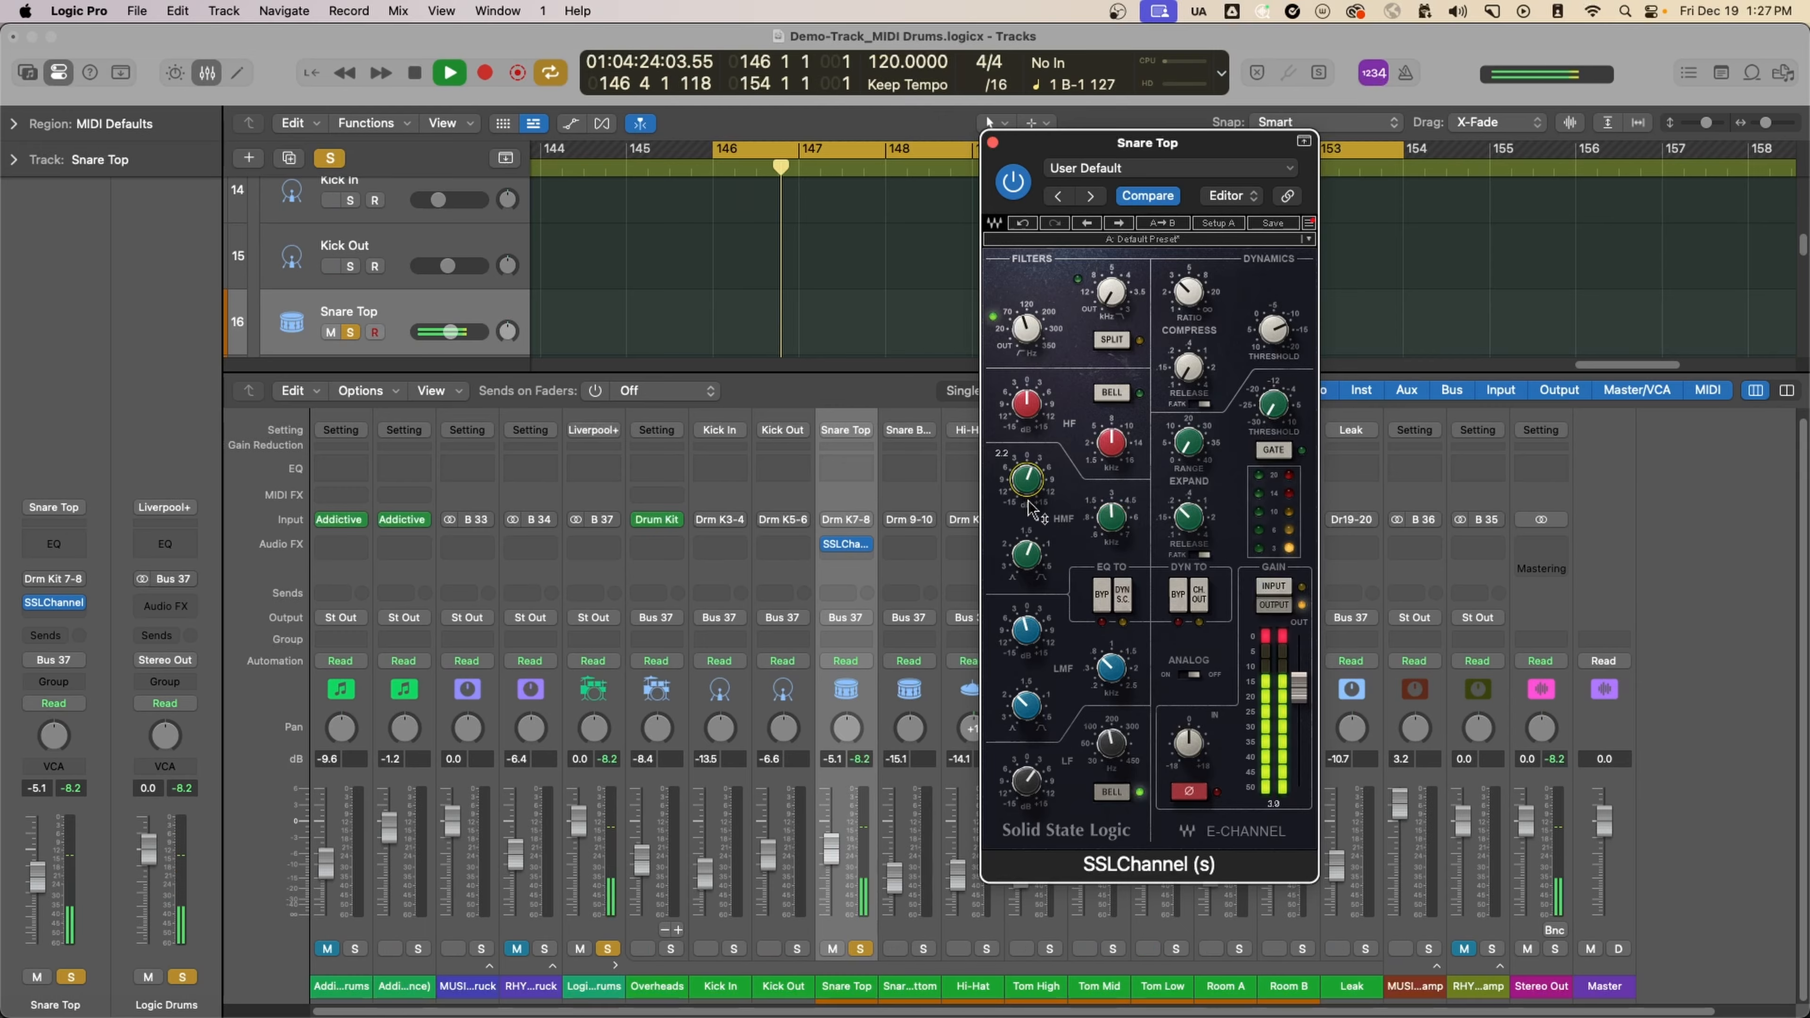
left_click_drag(1023, 365, 1023, 417)
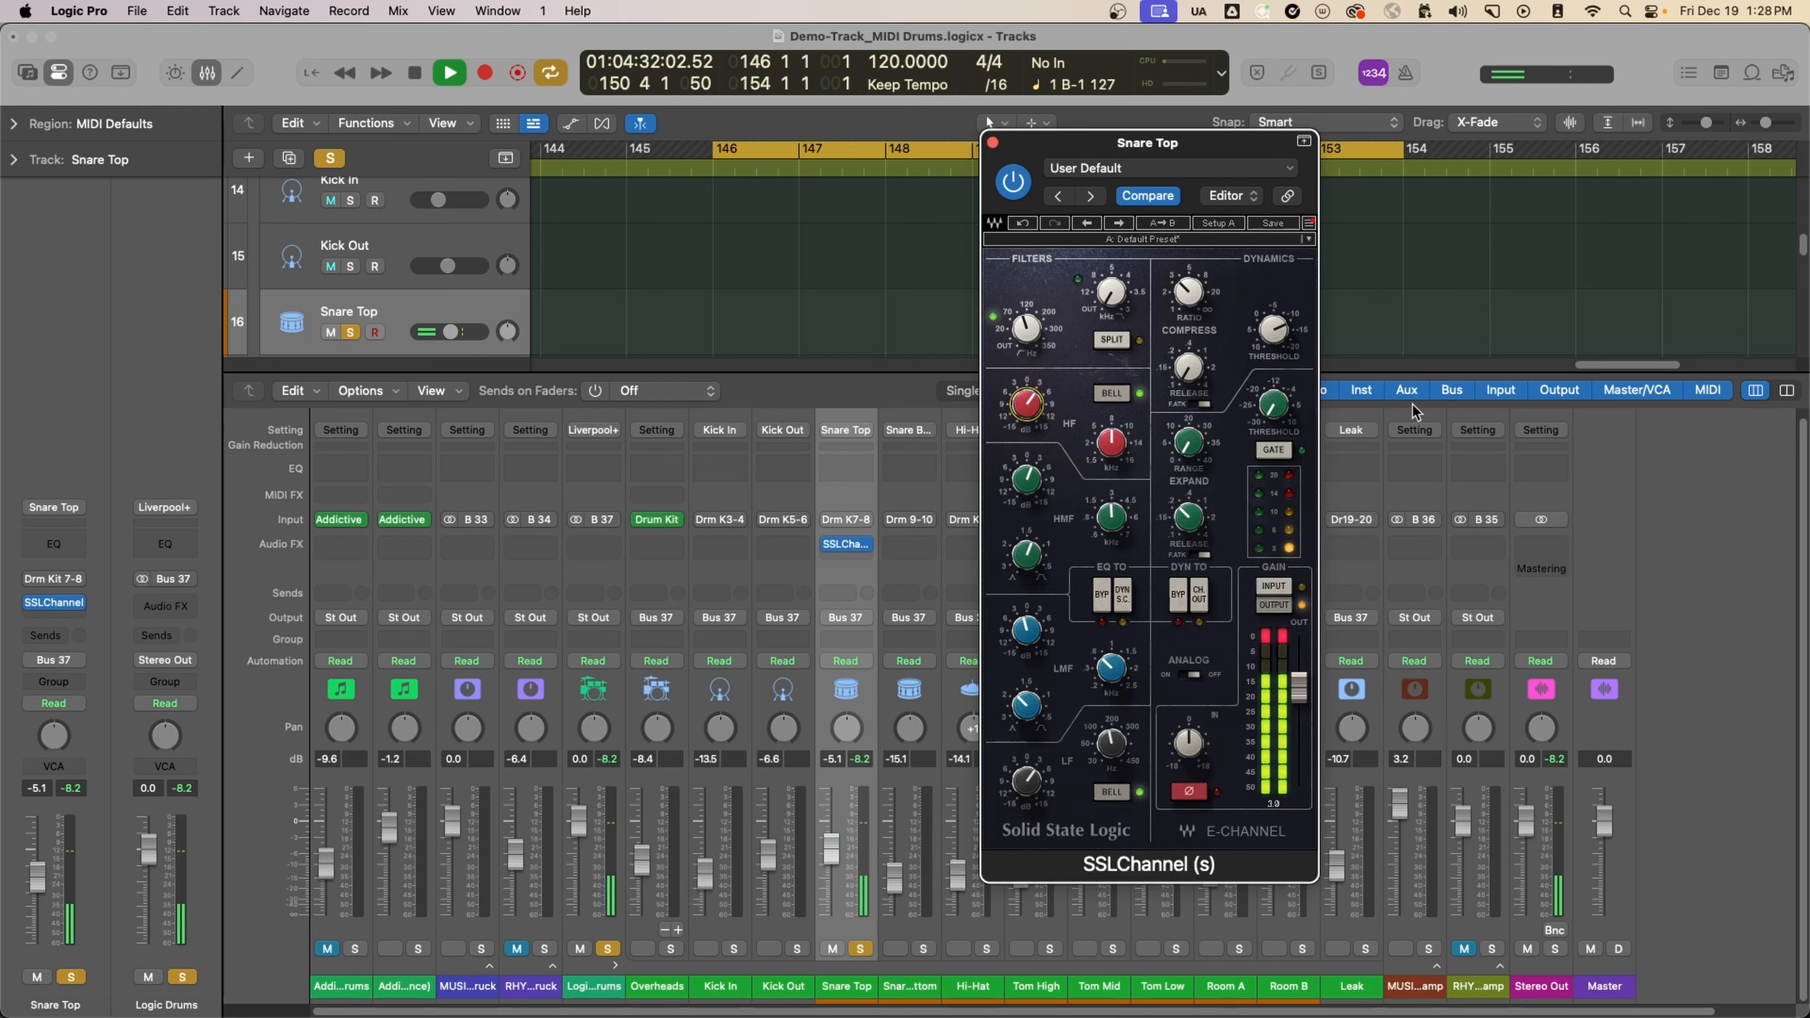
key("space")
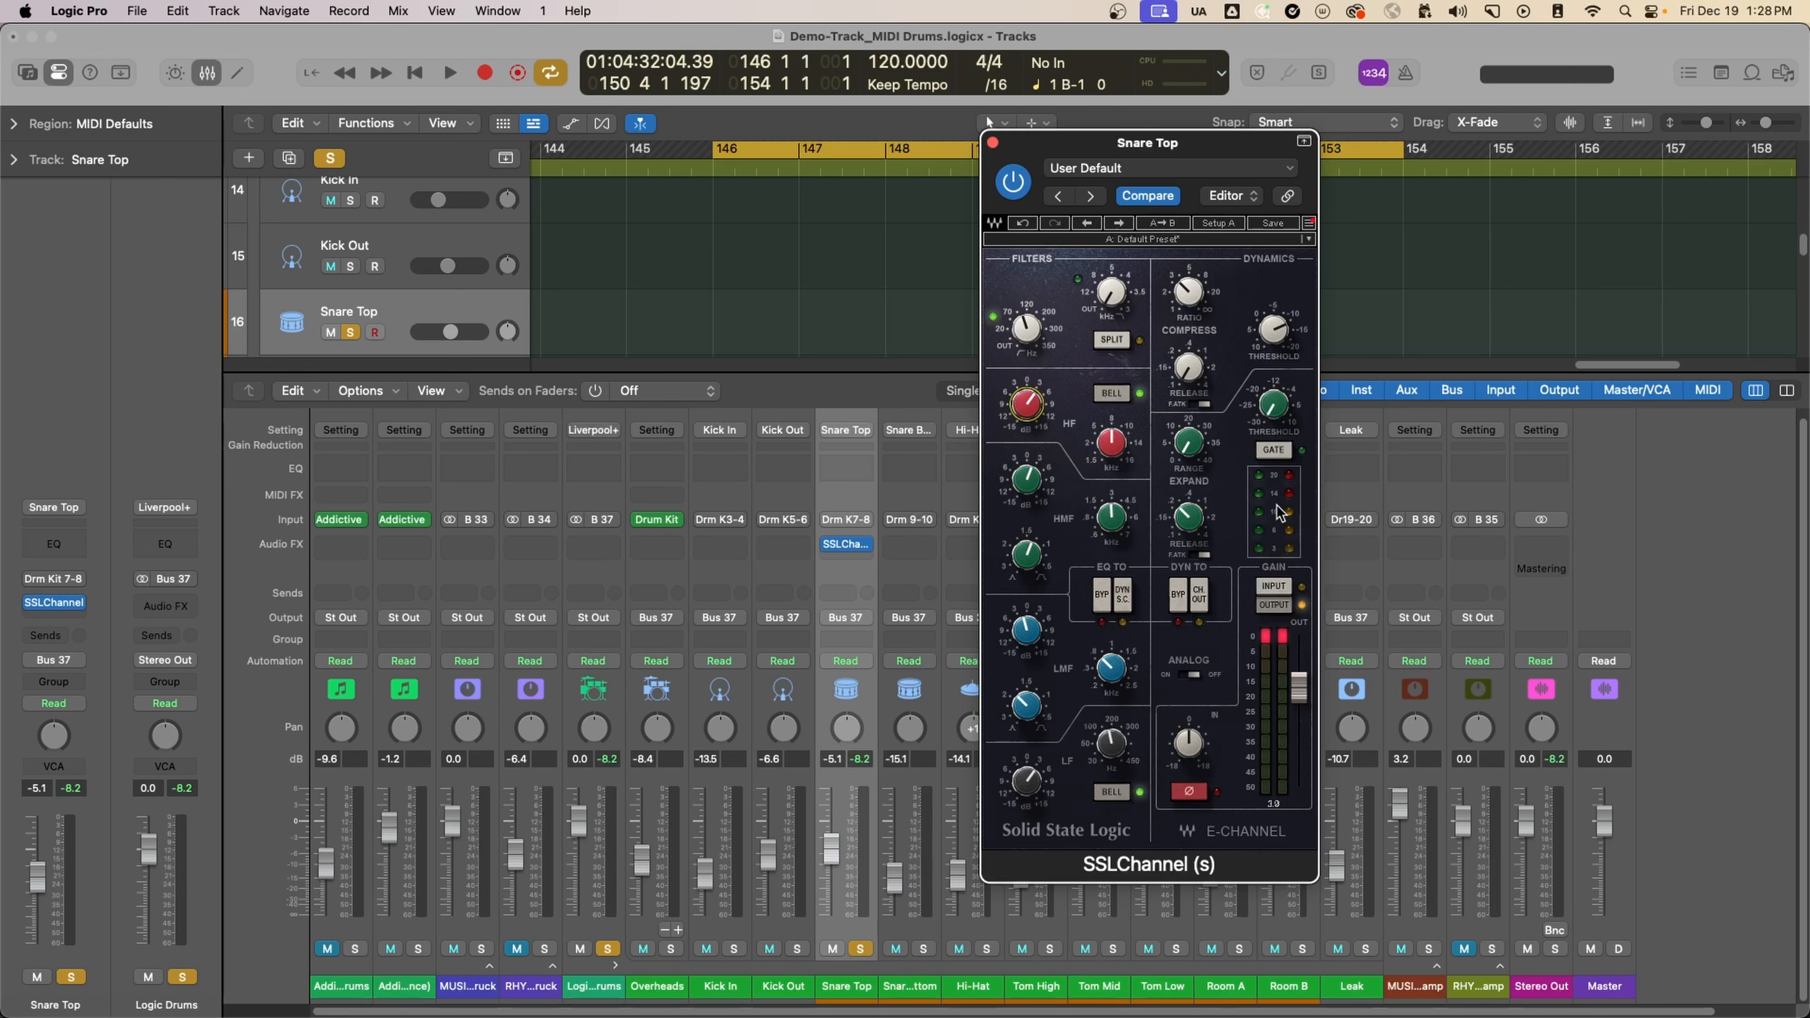
Step: Adjust the SSLChannel compressor's ratio, release and threshold on the Snare Top, and start the loop
left_click(1201, 303)
left_click(1199, 377)
left_click_drag(1194, 351, 1192, 378)
left_click_drag(1204, 362, 1188, 323)
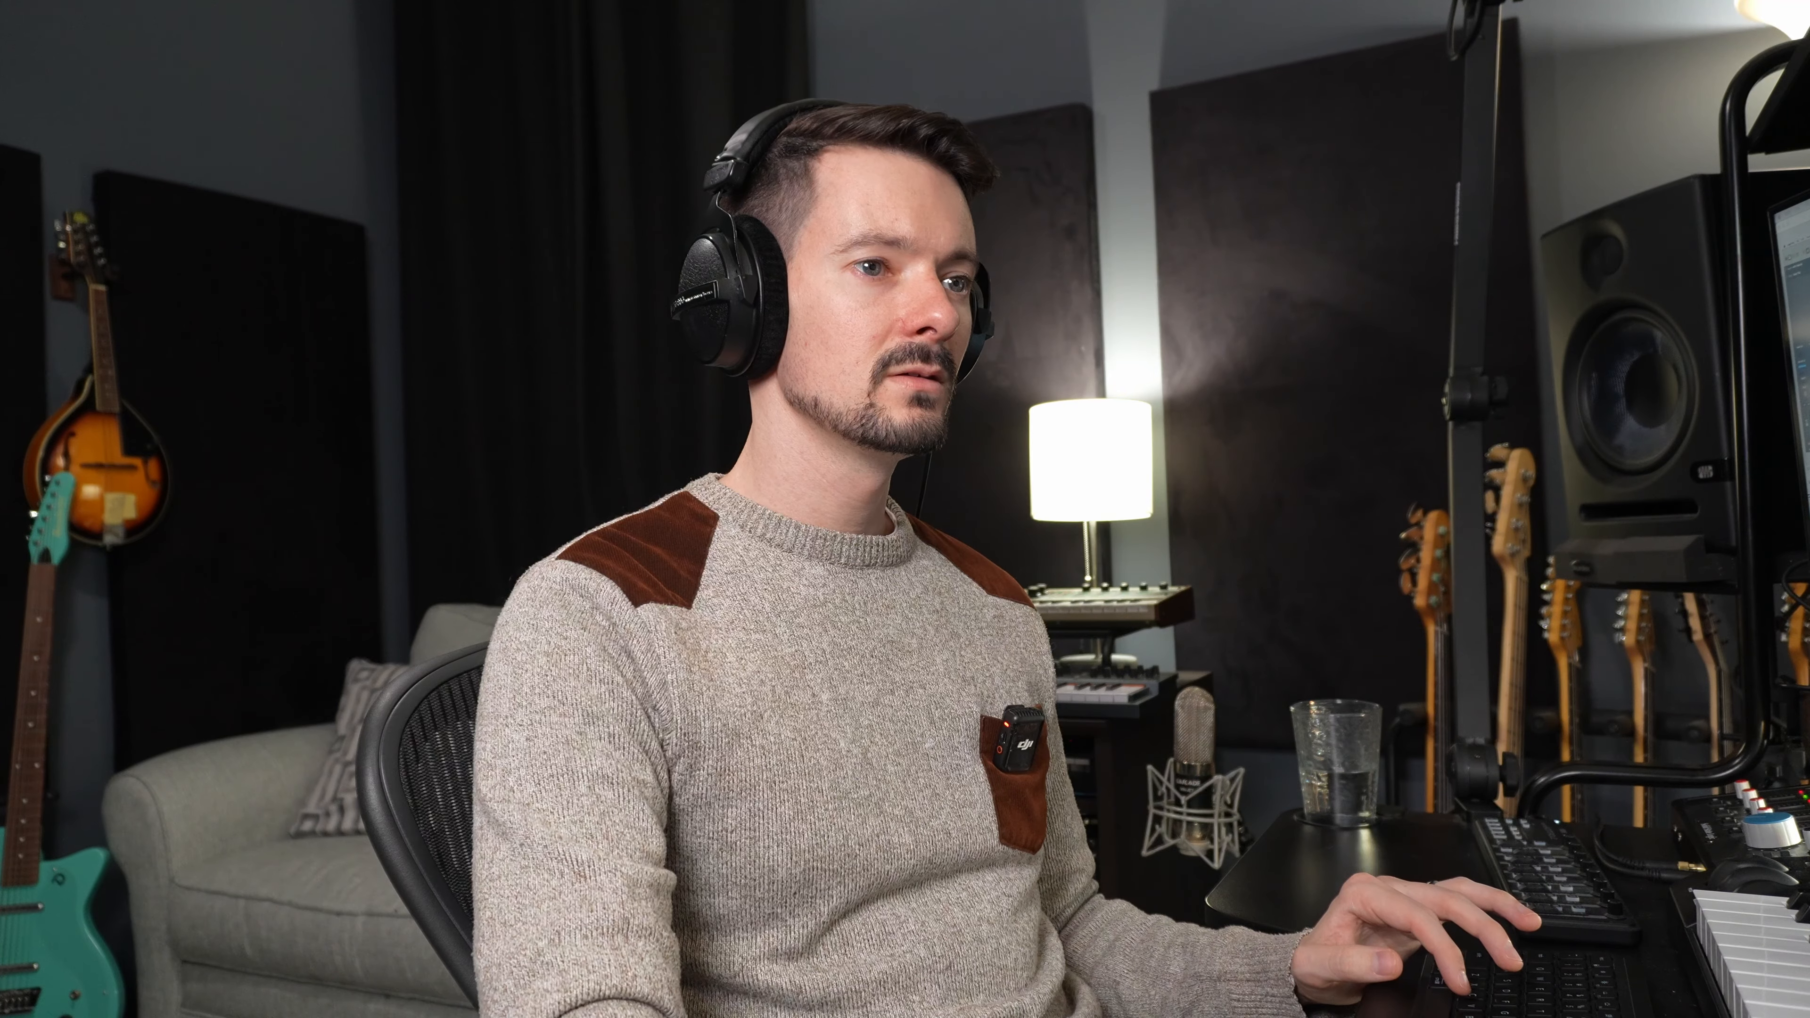
key("space")
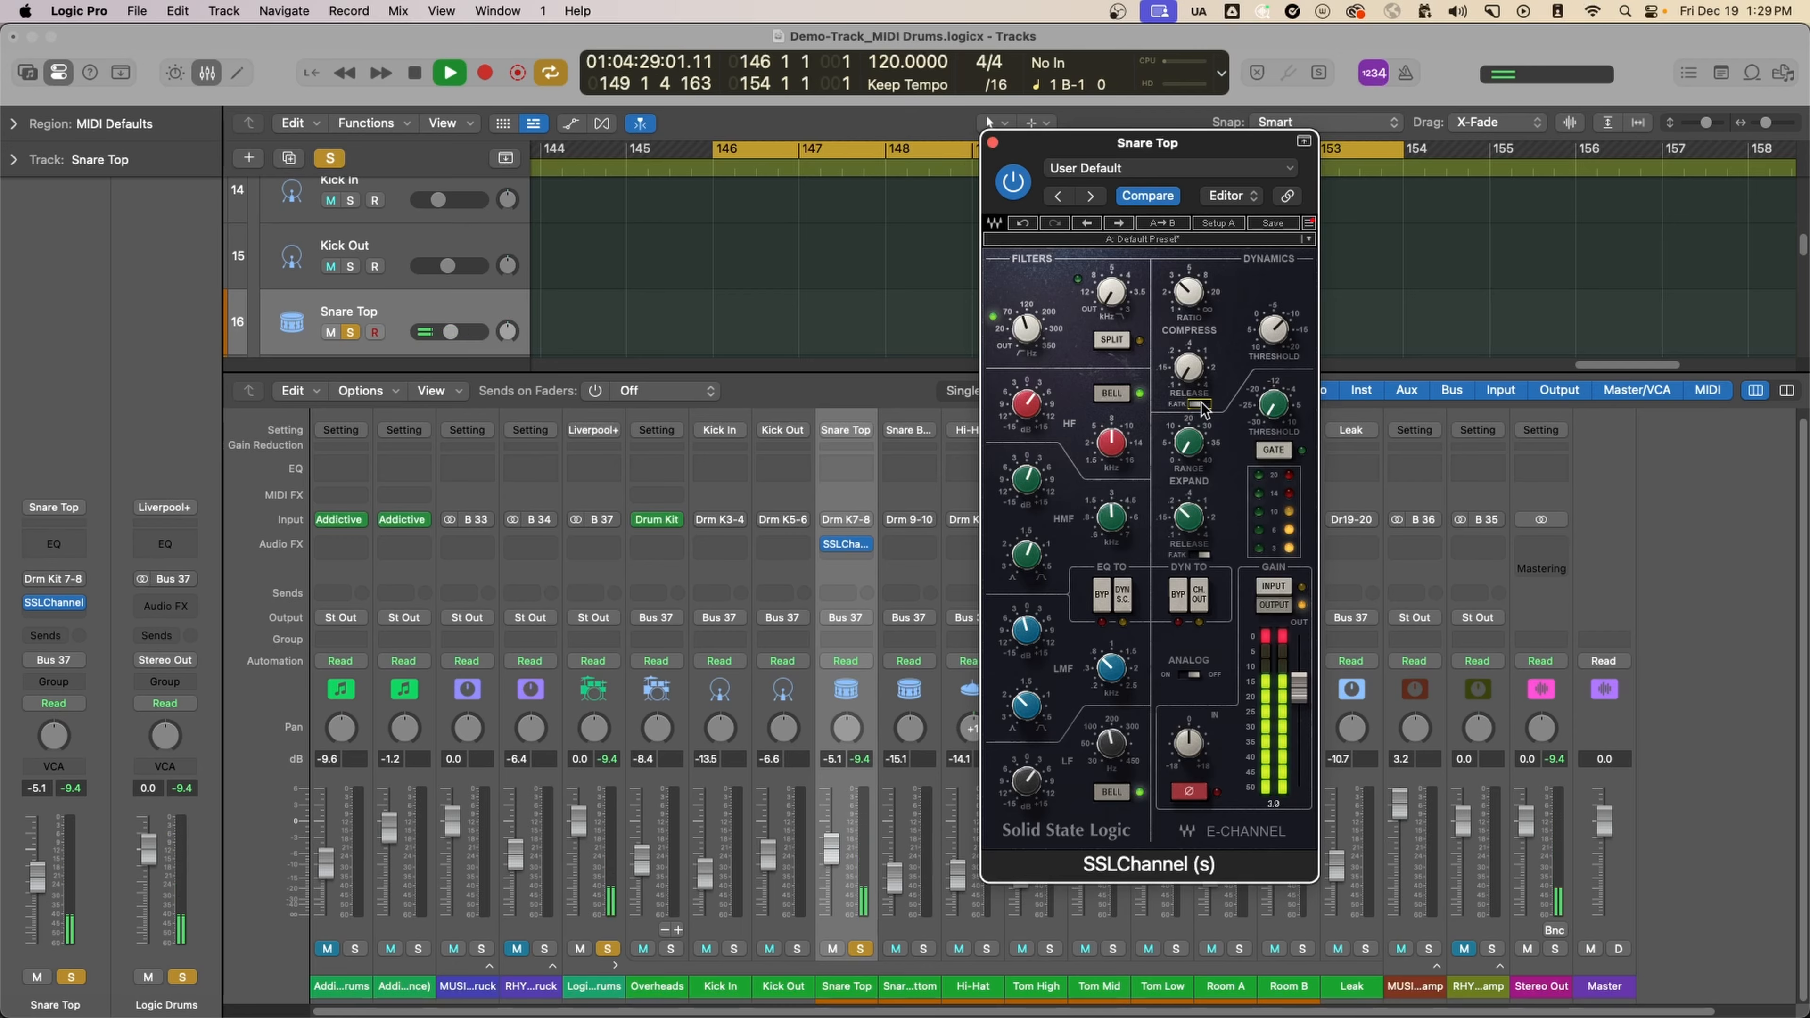
Step: Toggle the compressor's fast-attack switch and audition the Snare Top loop with the new setting
key("space")
left_click(1204, 405)
key("space")
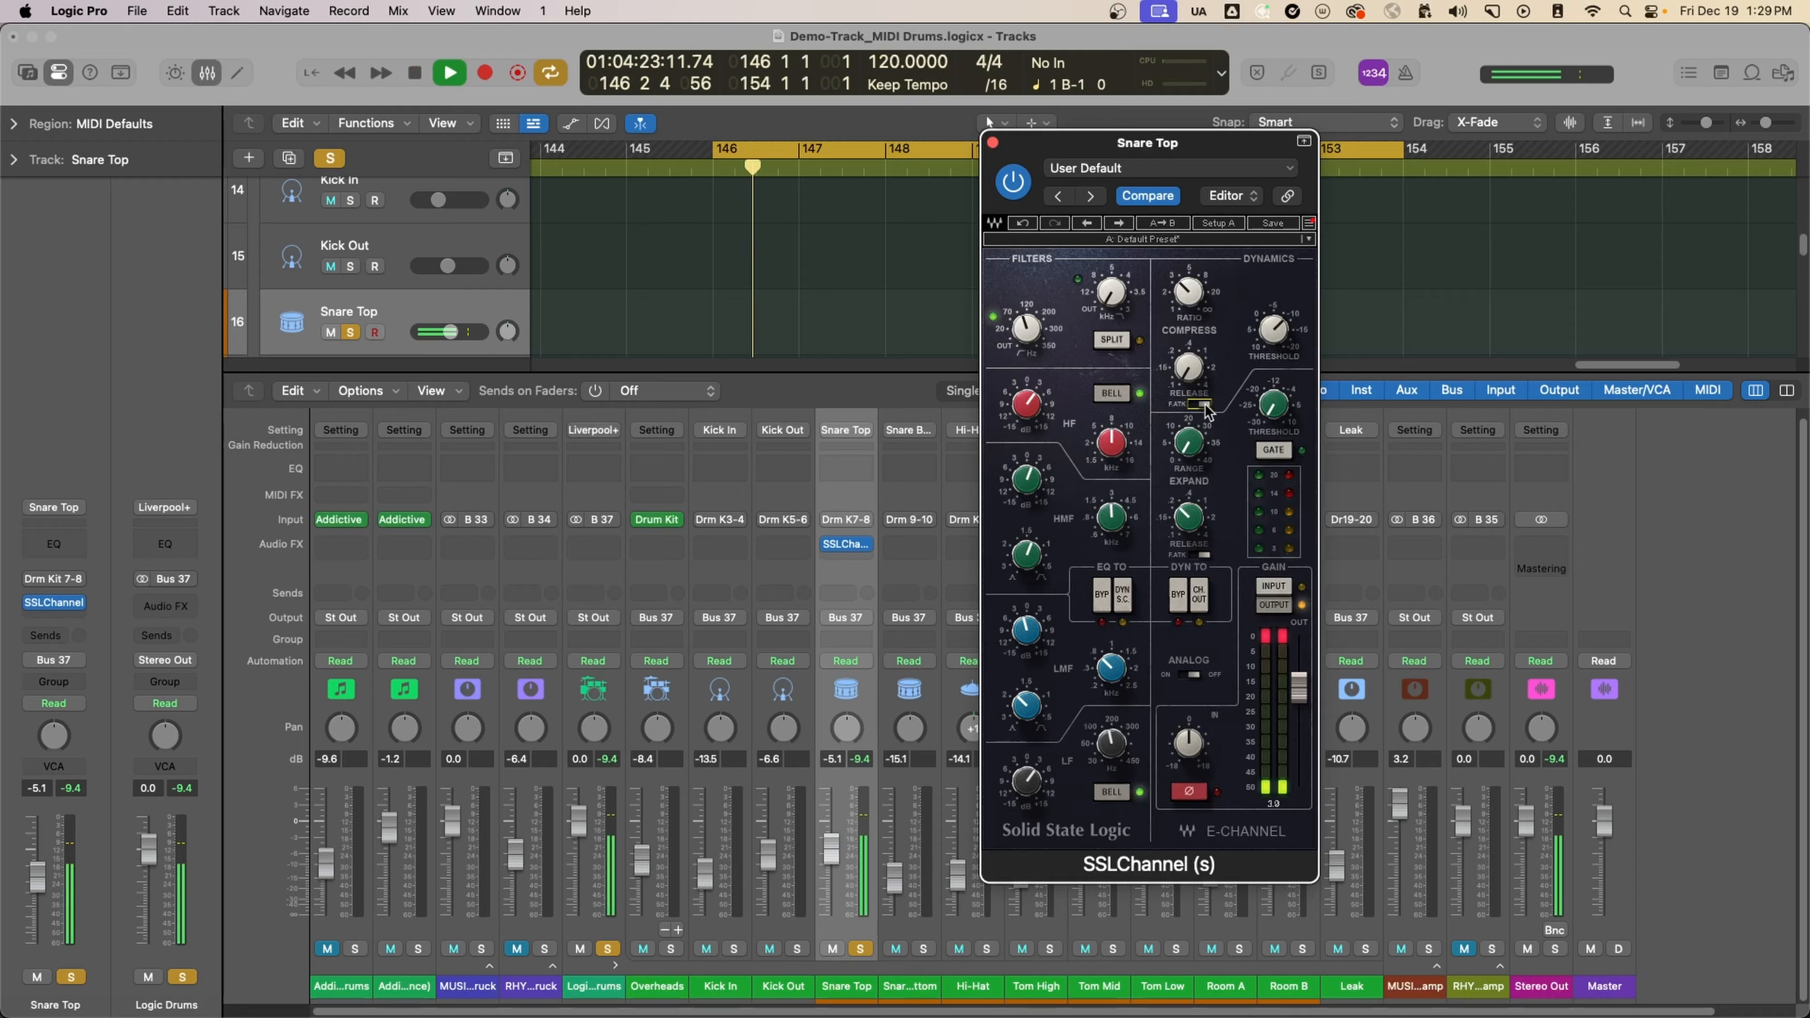
key("space")
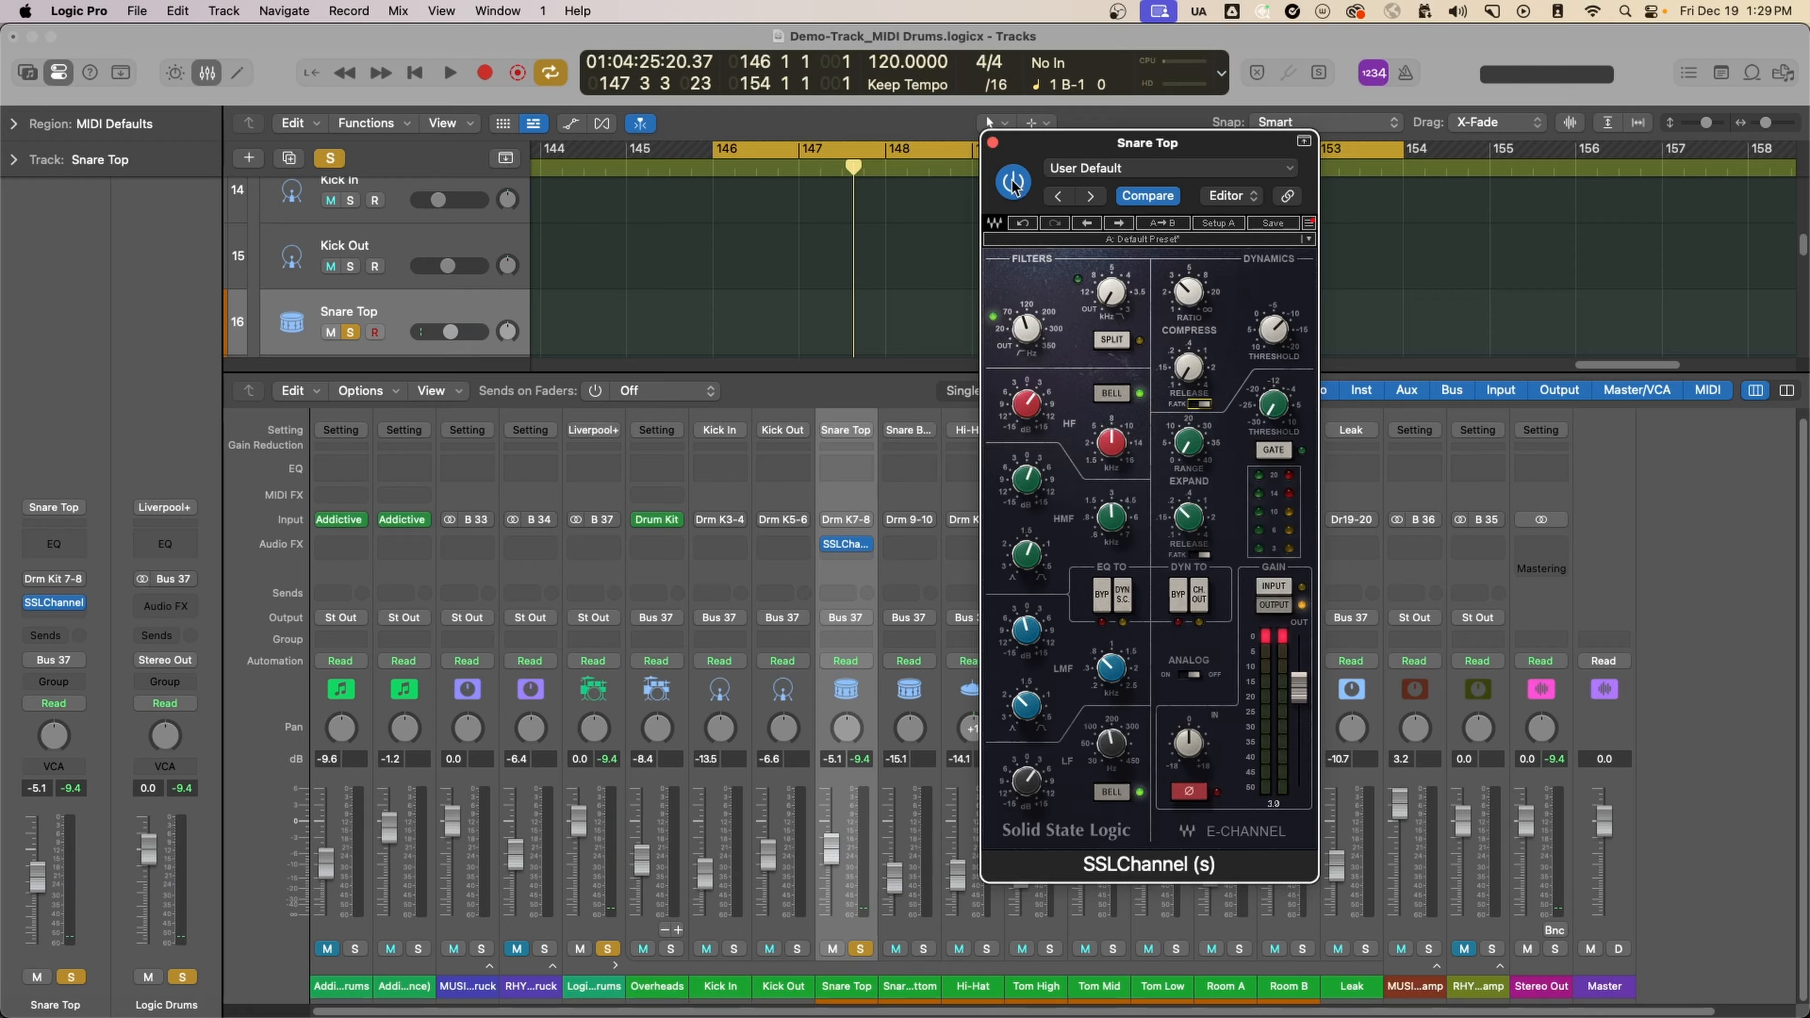
Step: Compare the Snare Top during playback with the SSLChannel plug-in bypassed and re-enabled
key("space")
left_click(1013, 184)
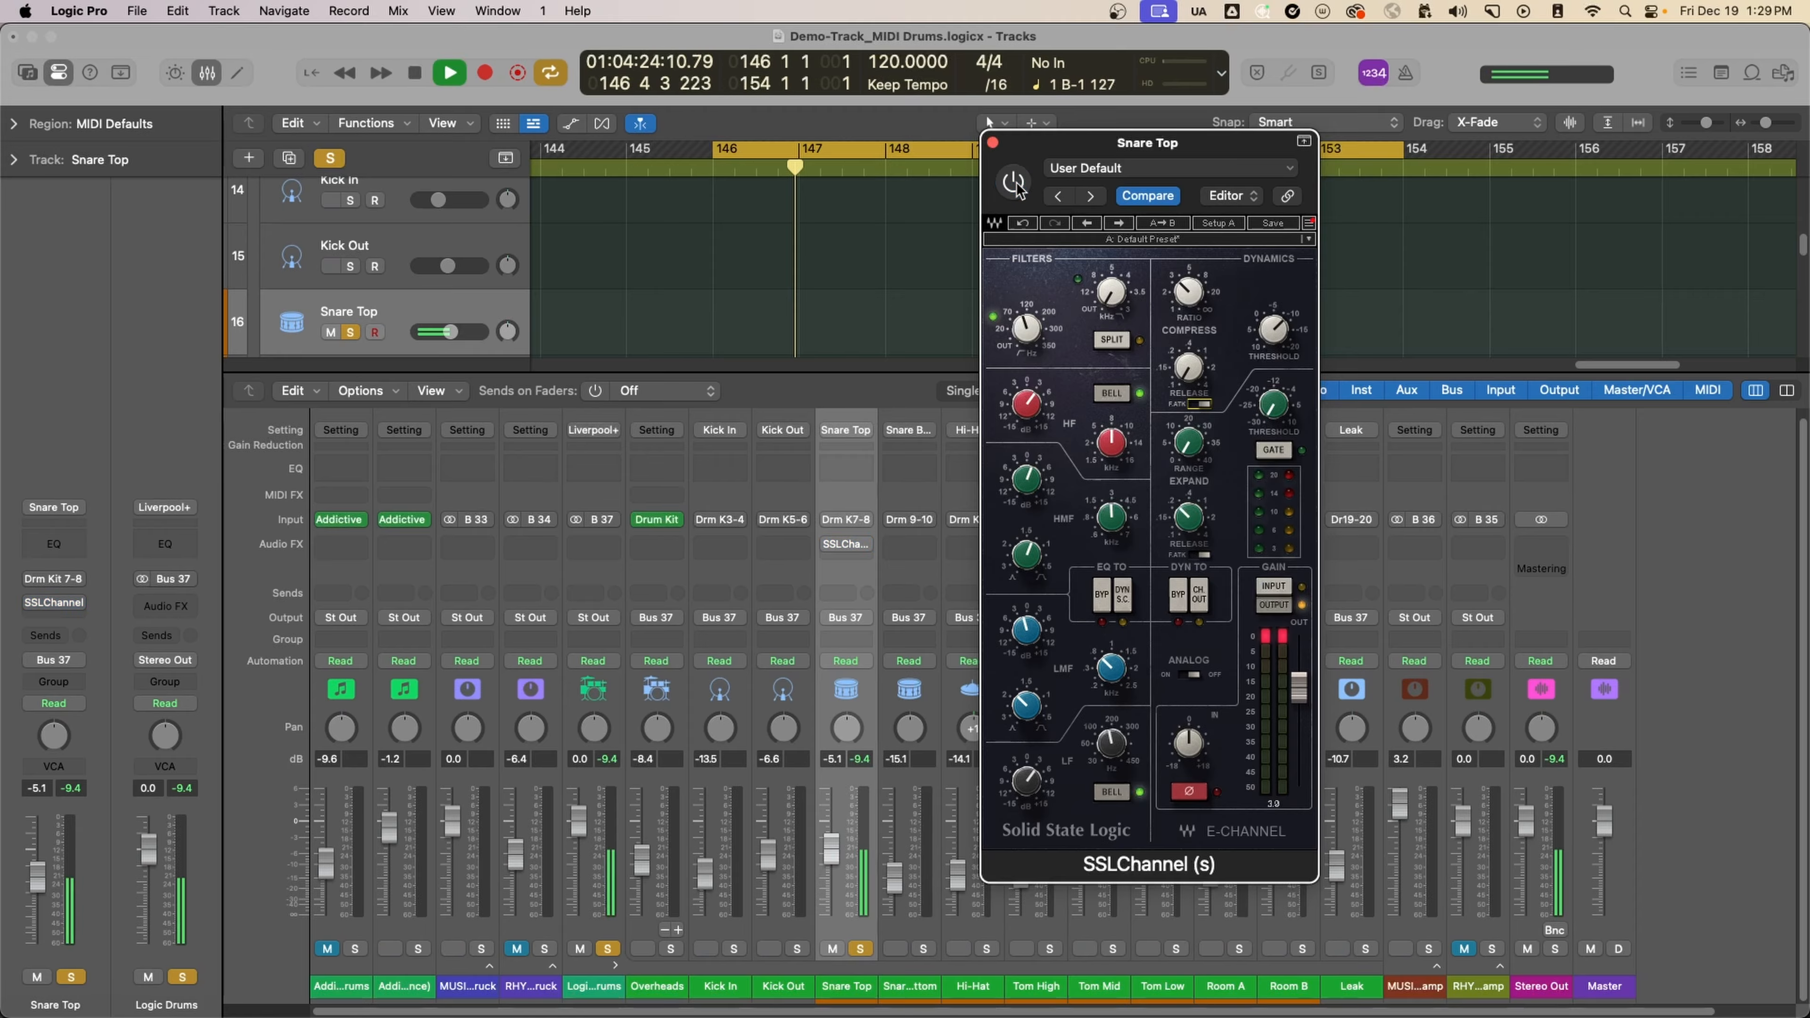
left_click(1014, 184)
key("space")
Step: Lower the SSLChannel output gain slightly, audition the loop, and bypass and close the plug-in
left_click_drag(1302, 688, 1302, 701)
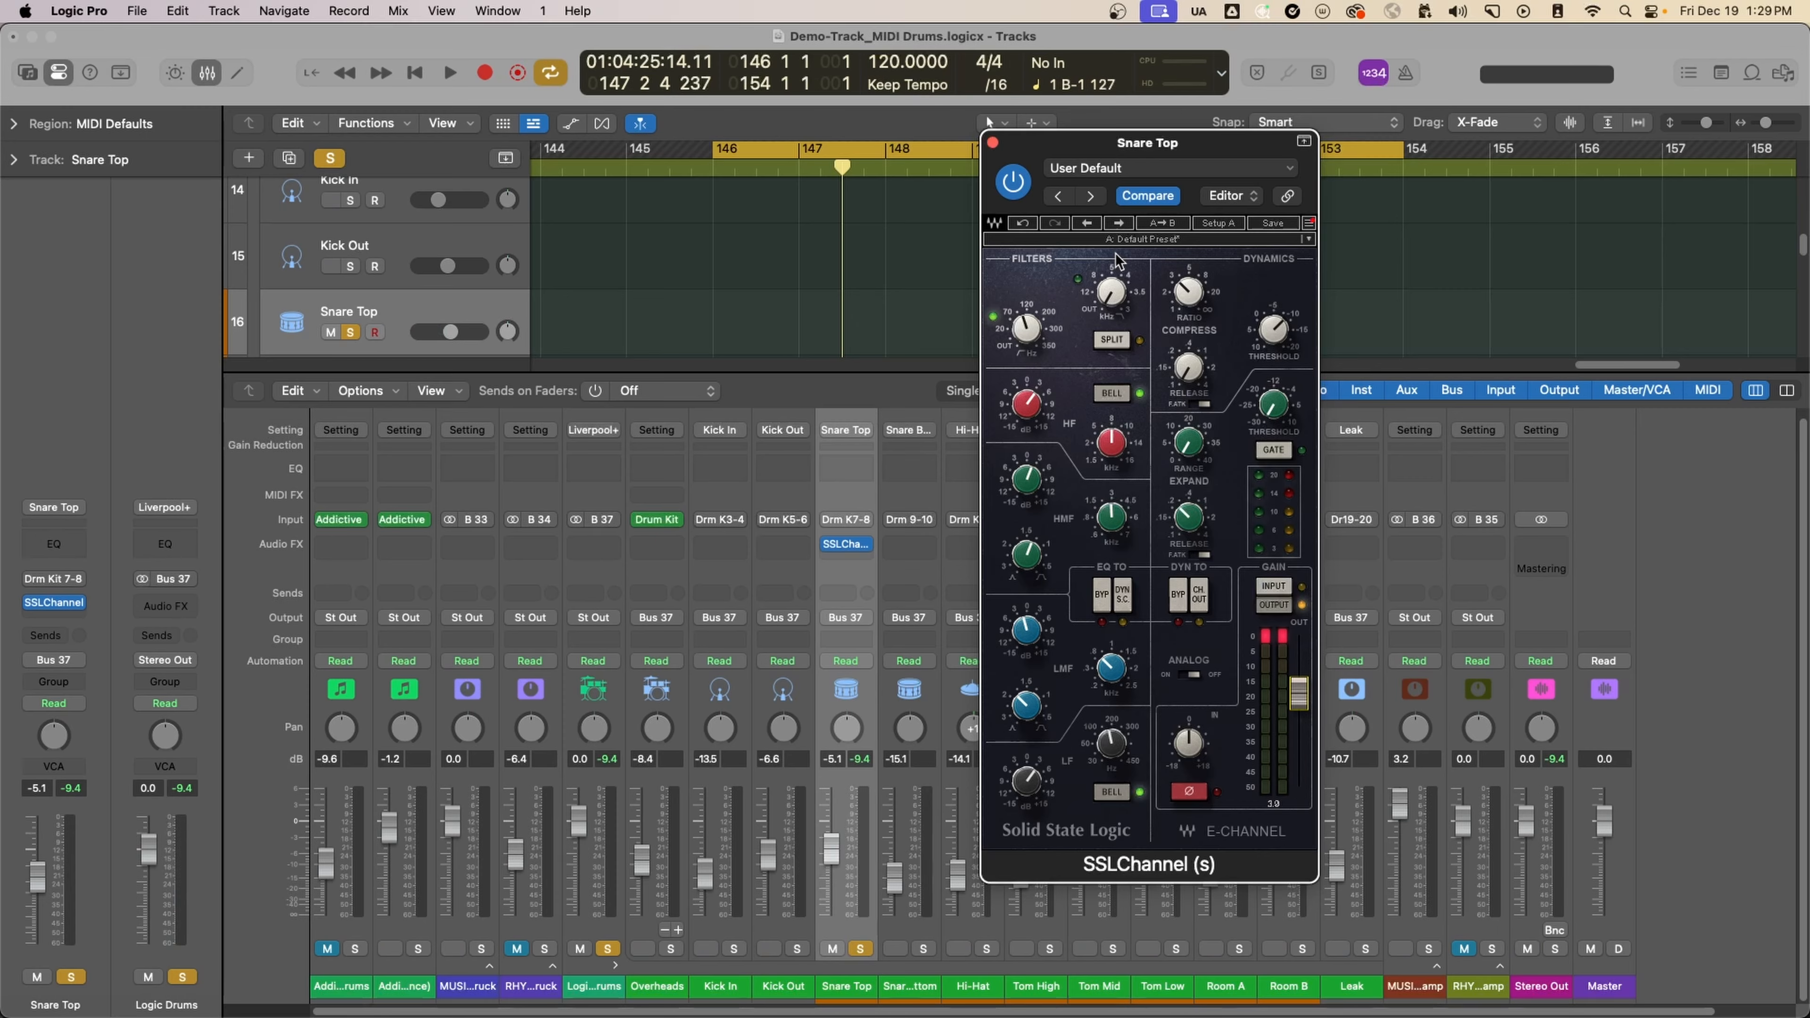
key("space")
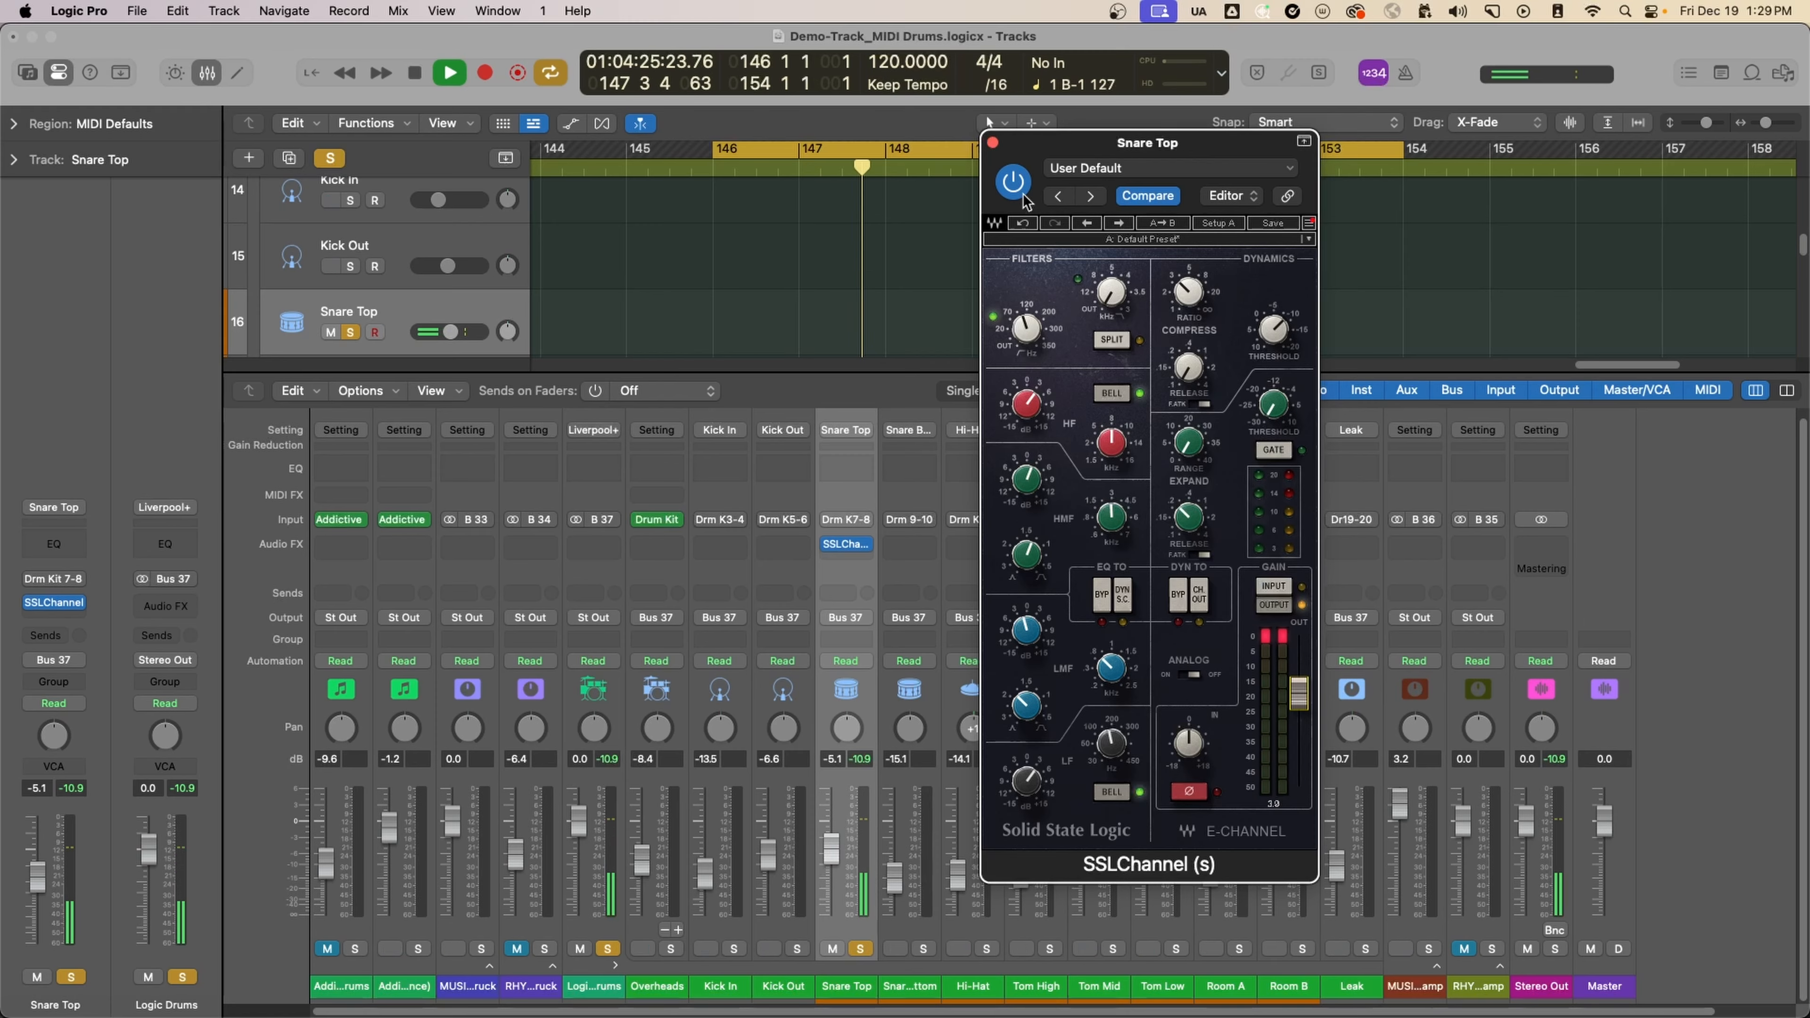
key("space")
left_click(1019, 191)
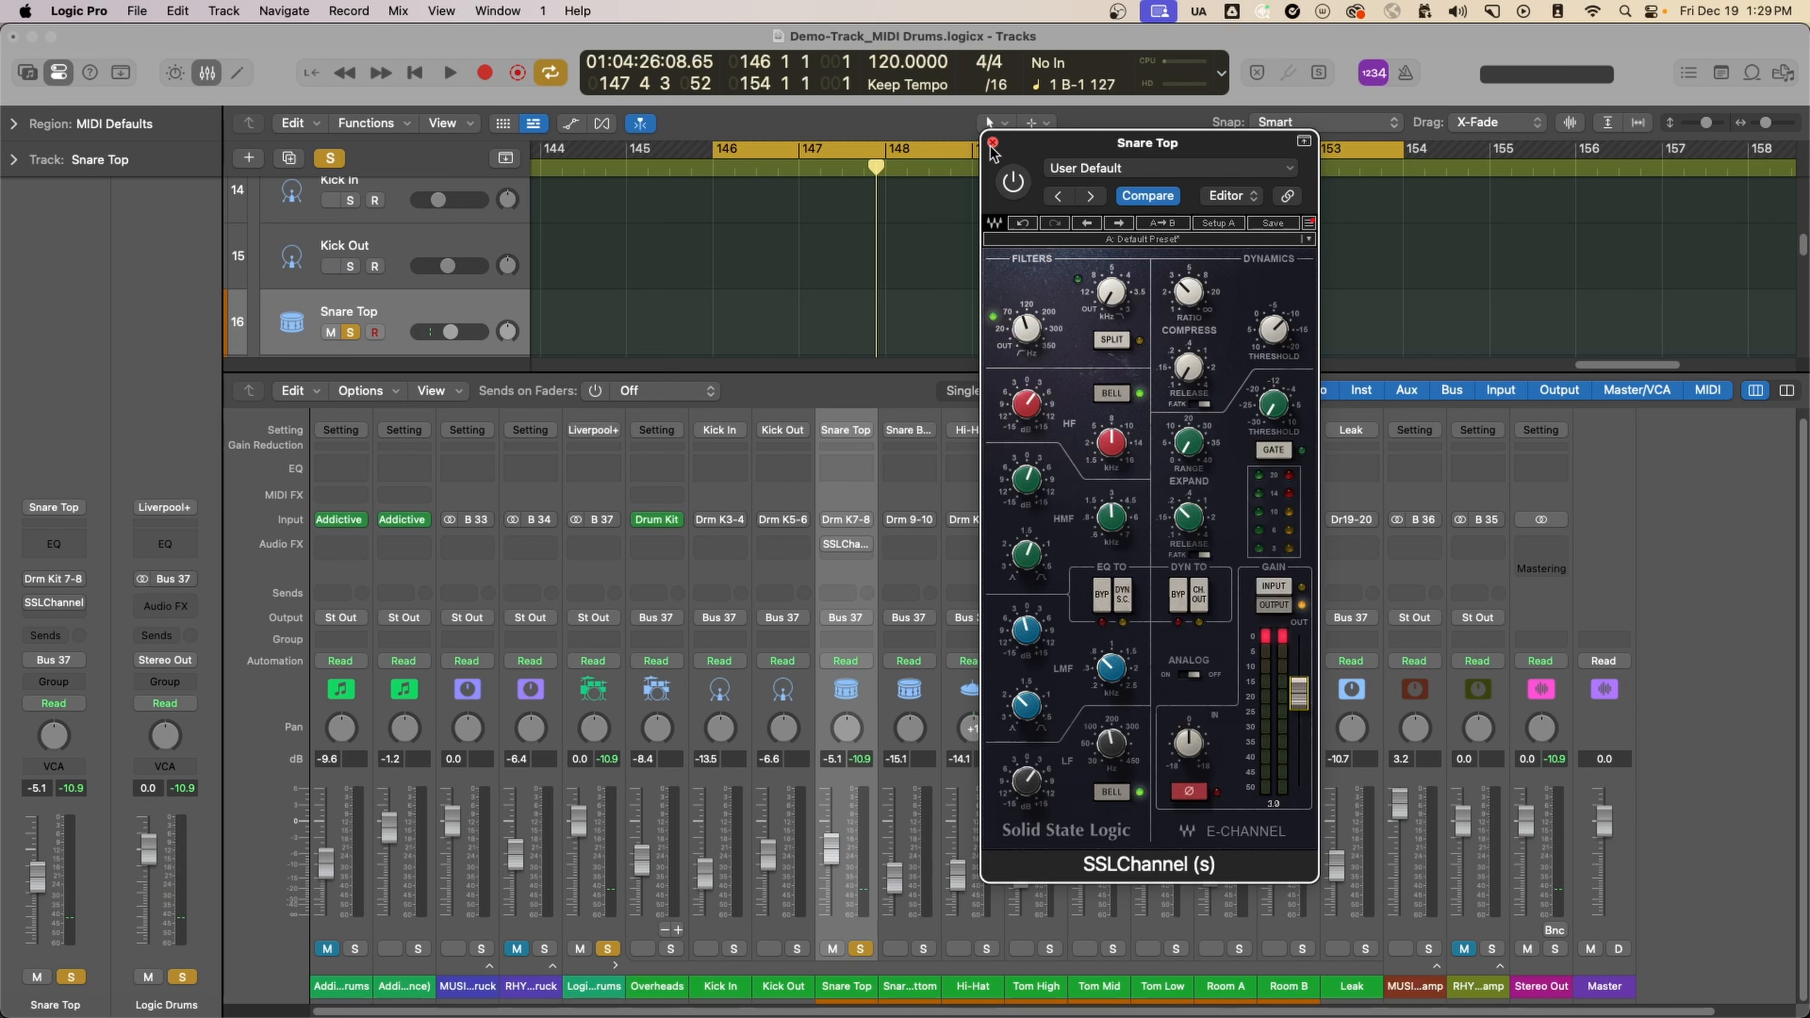
left_click(992, 142)
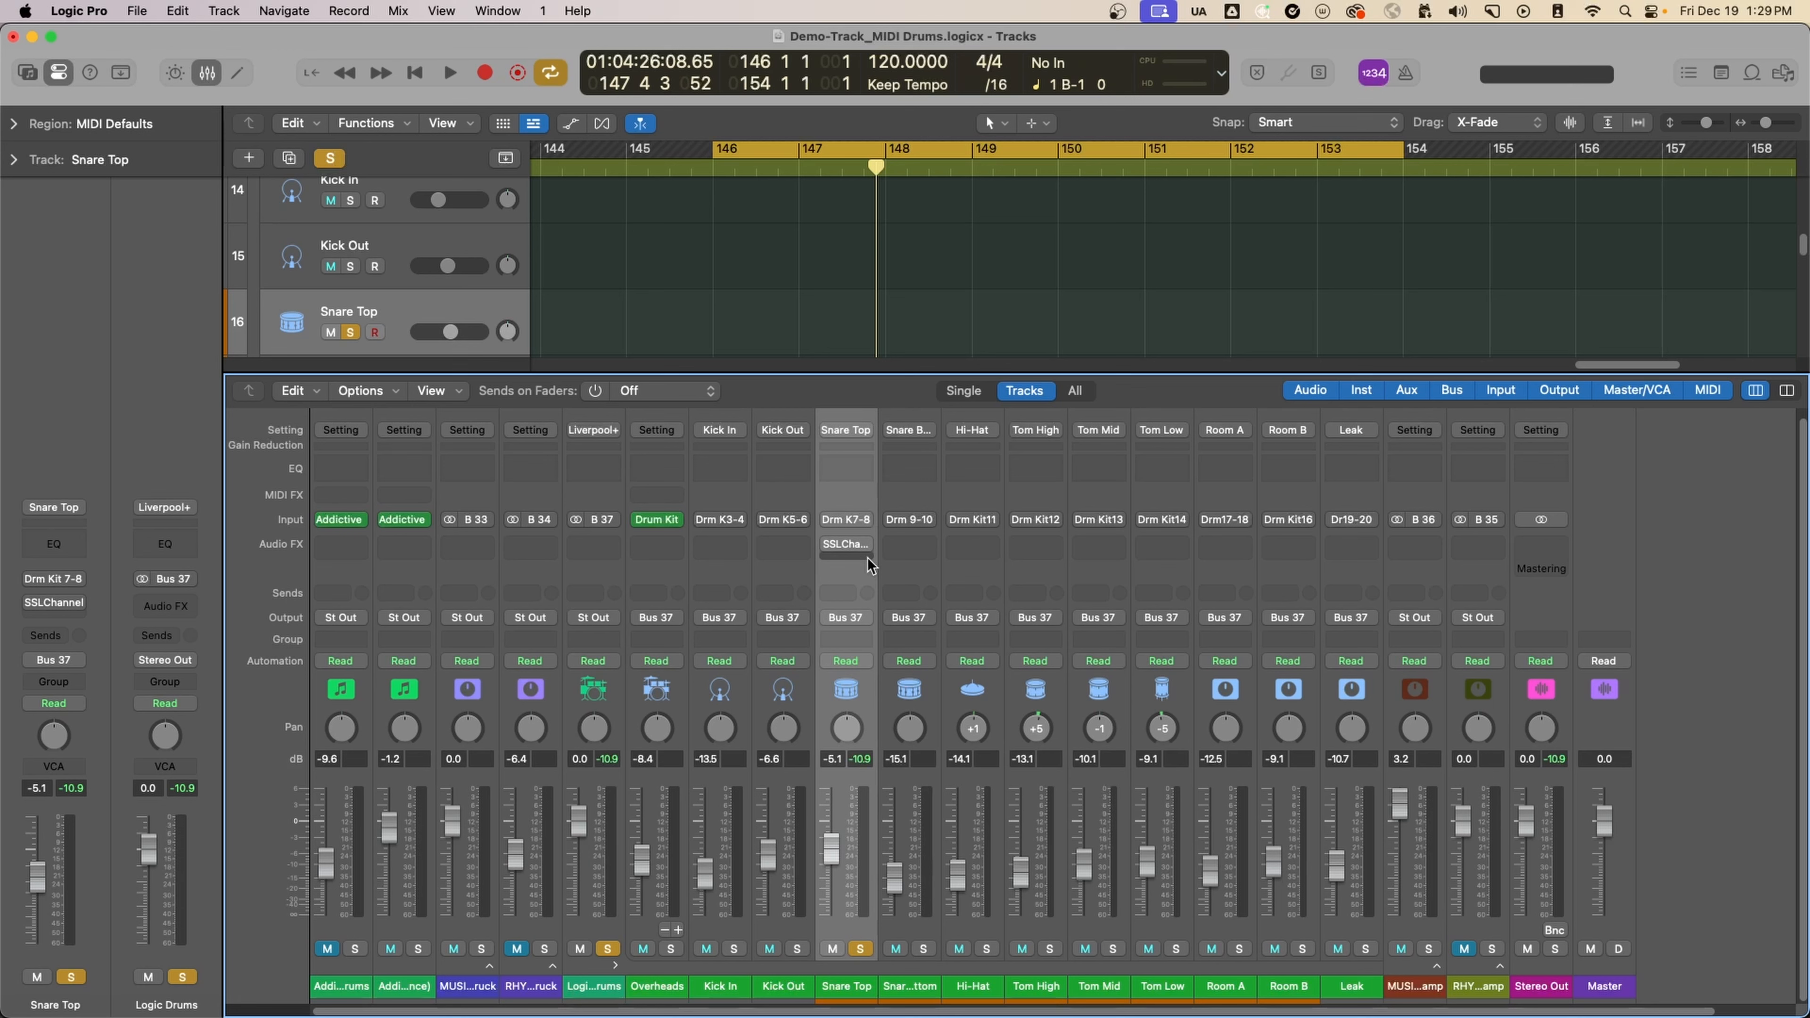
Step: Add a Channel EQ to the Snare Top with a 12 dB/oct low cut at about 38 Hz, and play the loop
double_click(859, 463)
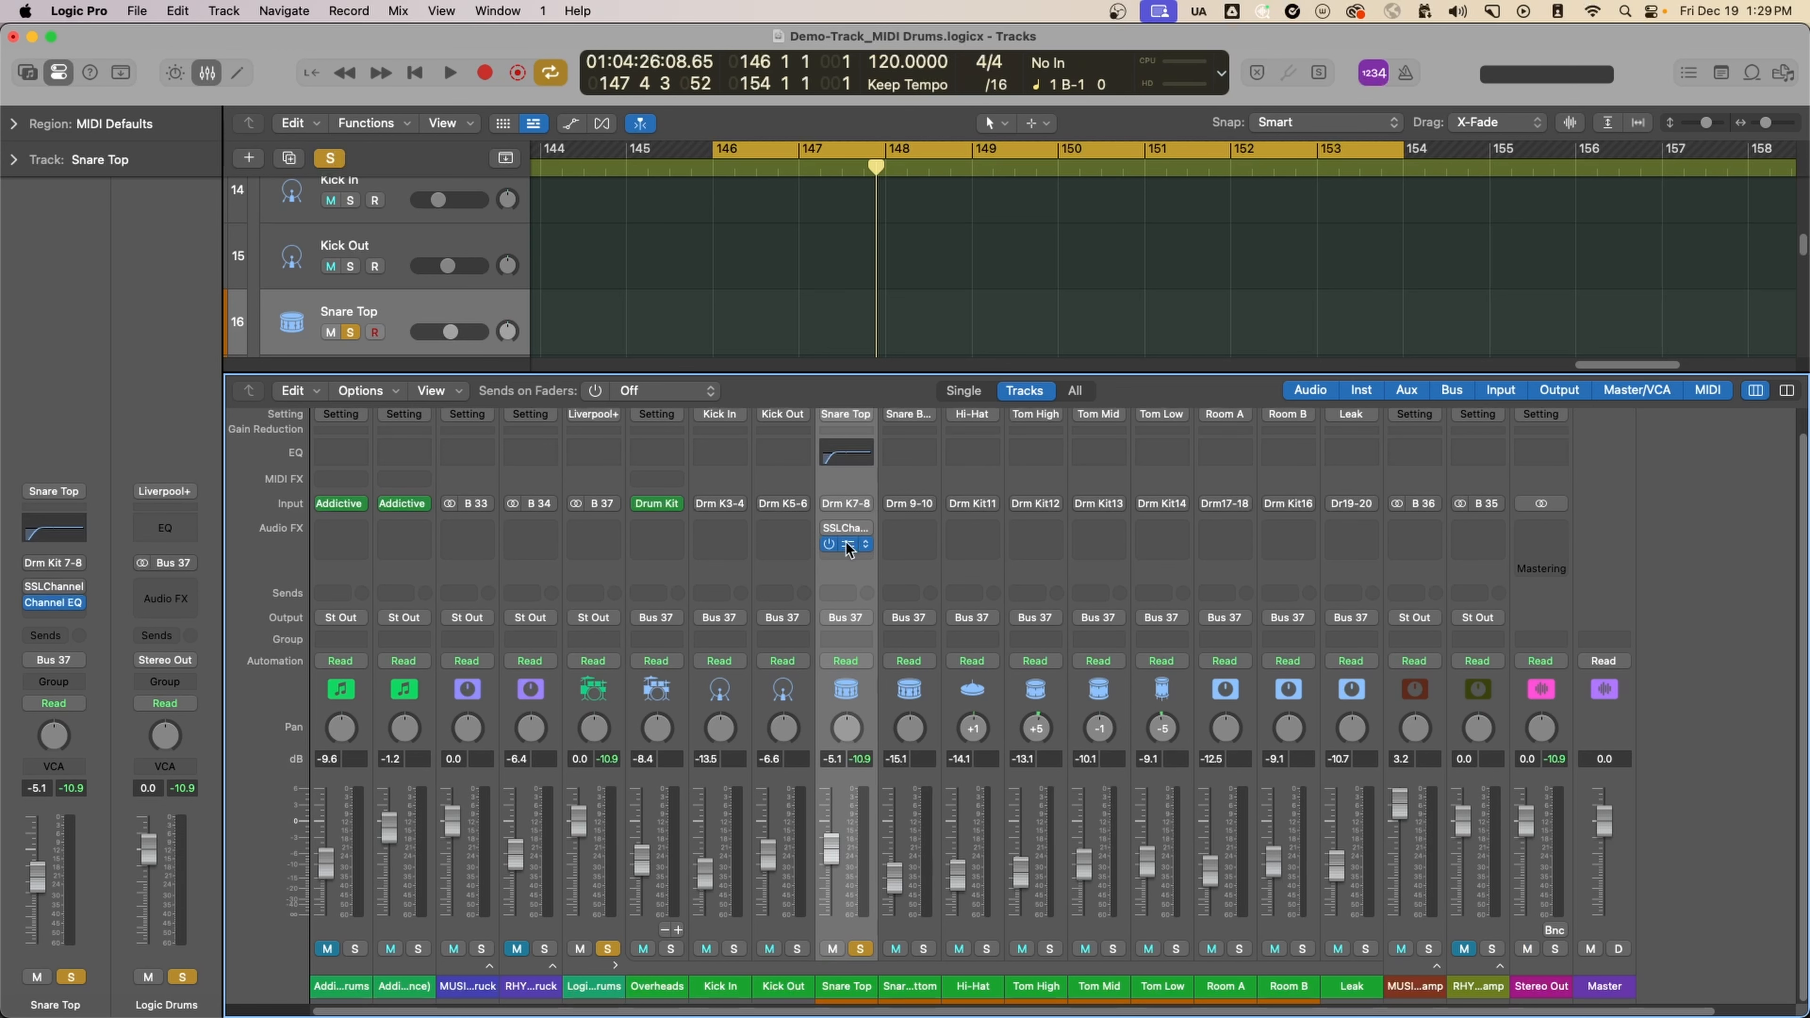
left_click_drag(771, 520, 684, 542)
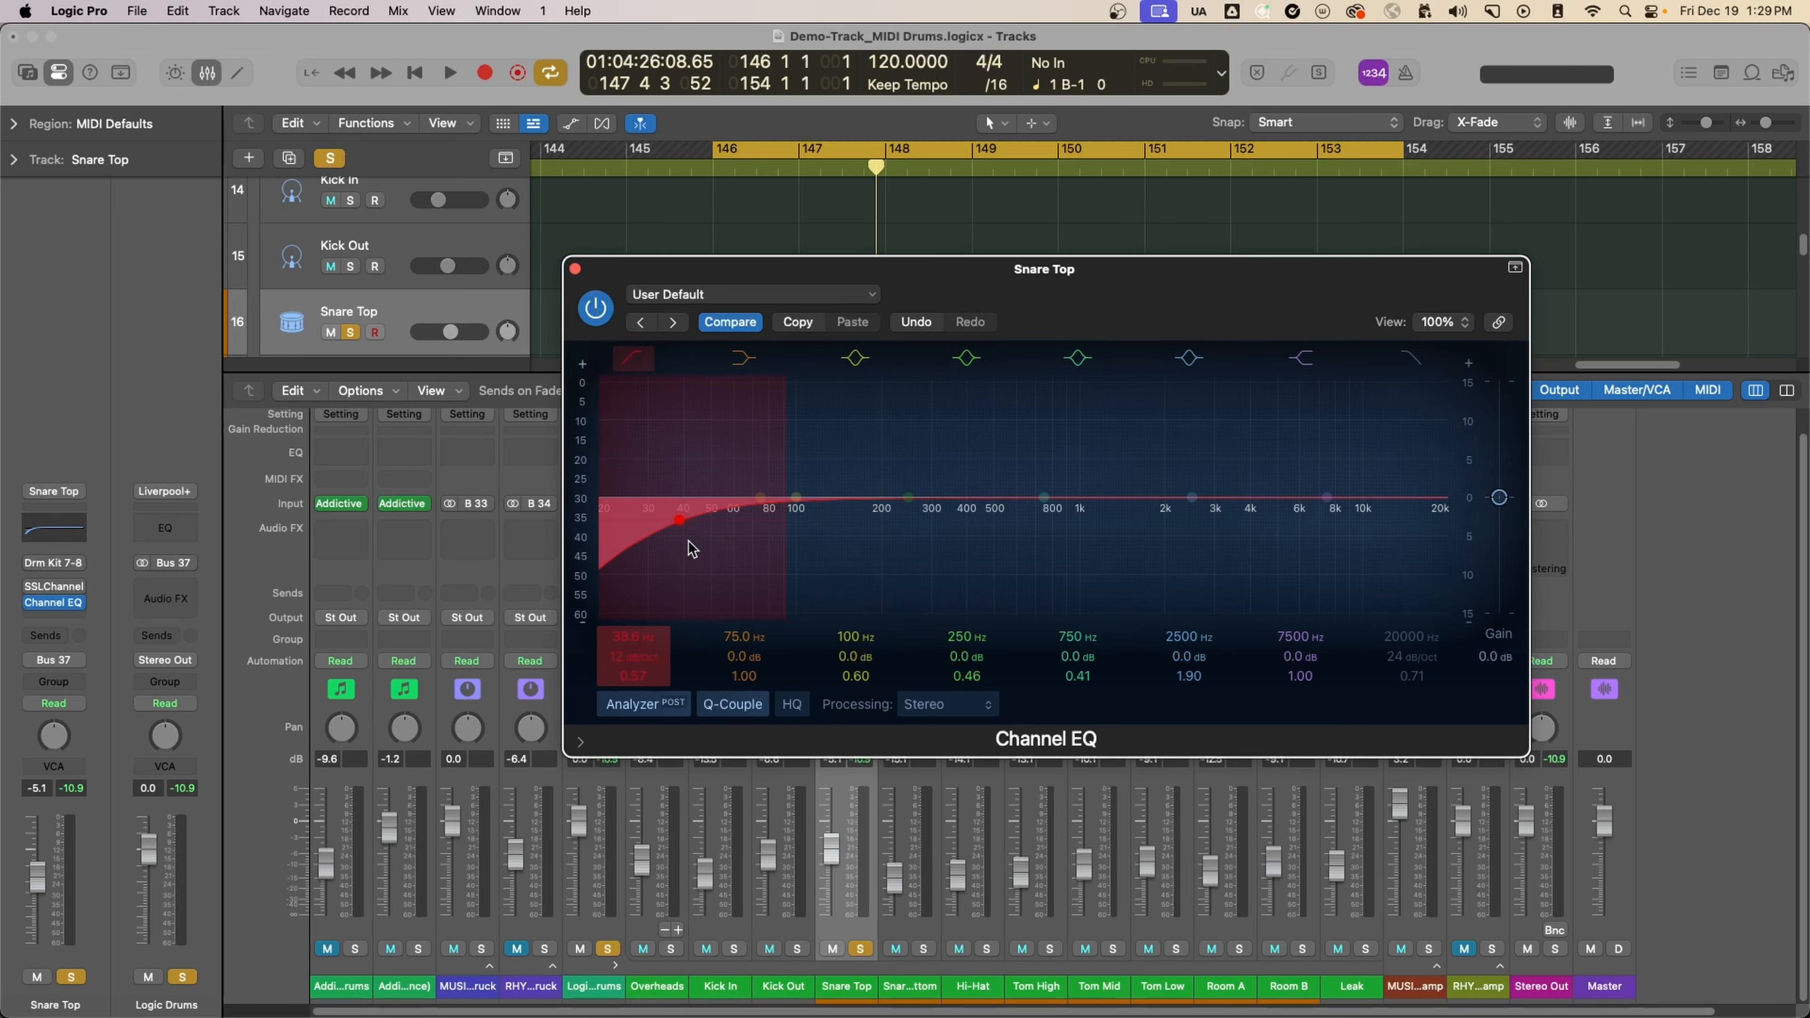
key("space")
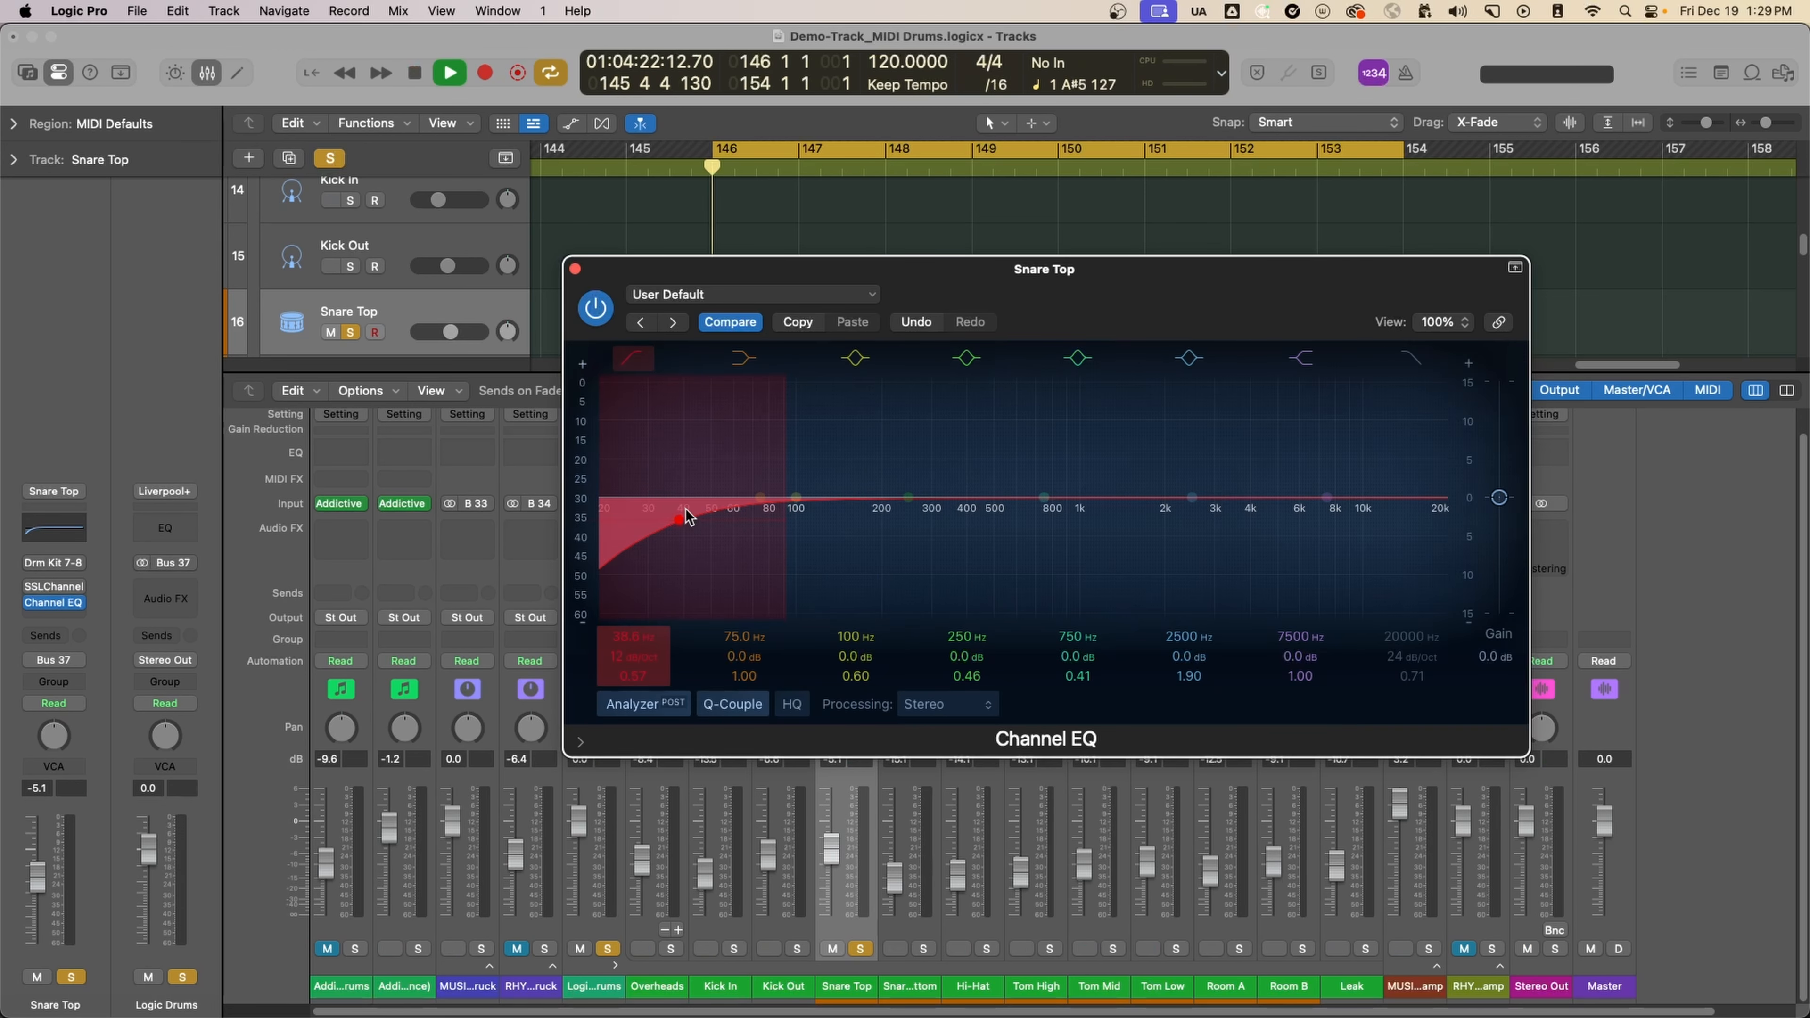
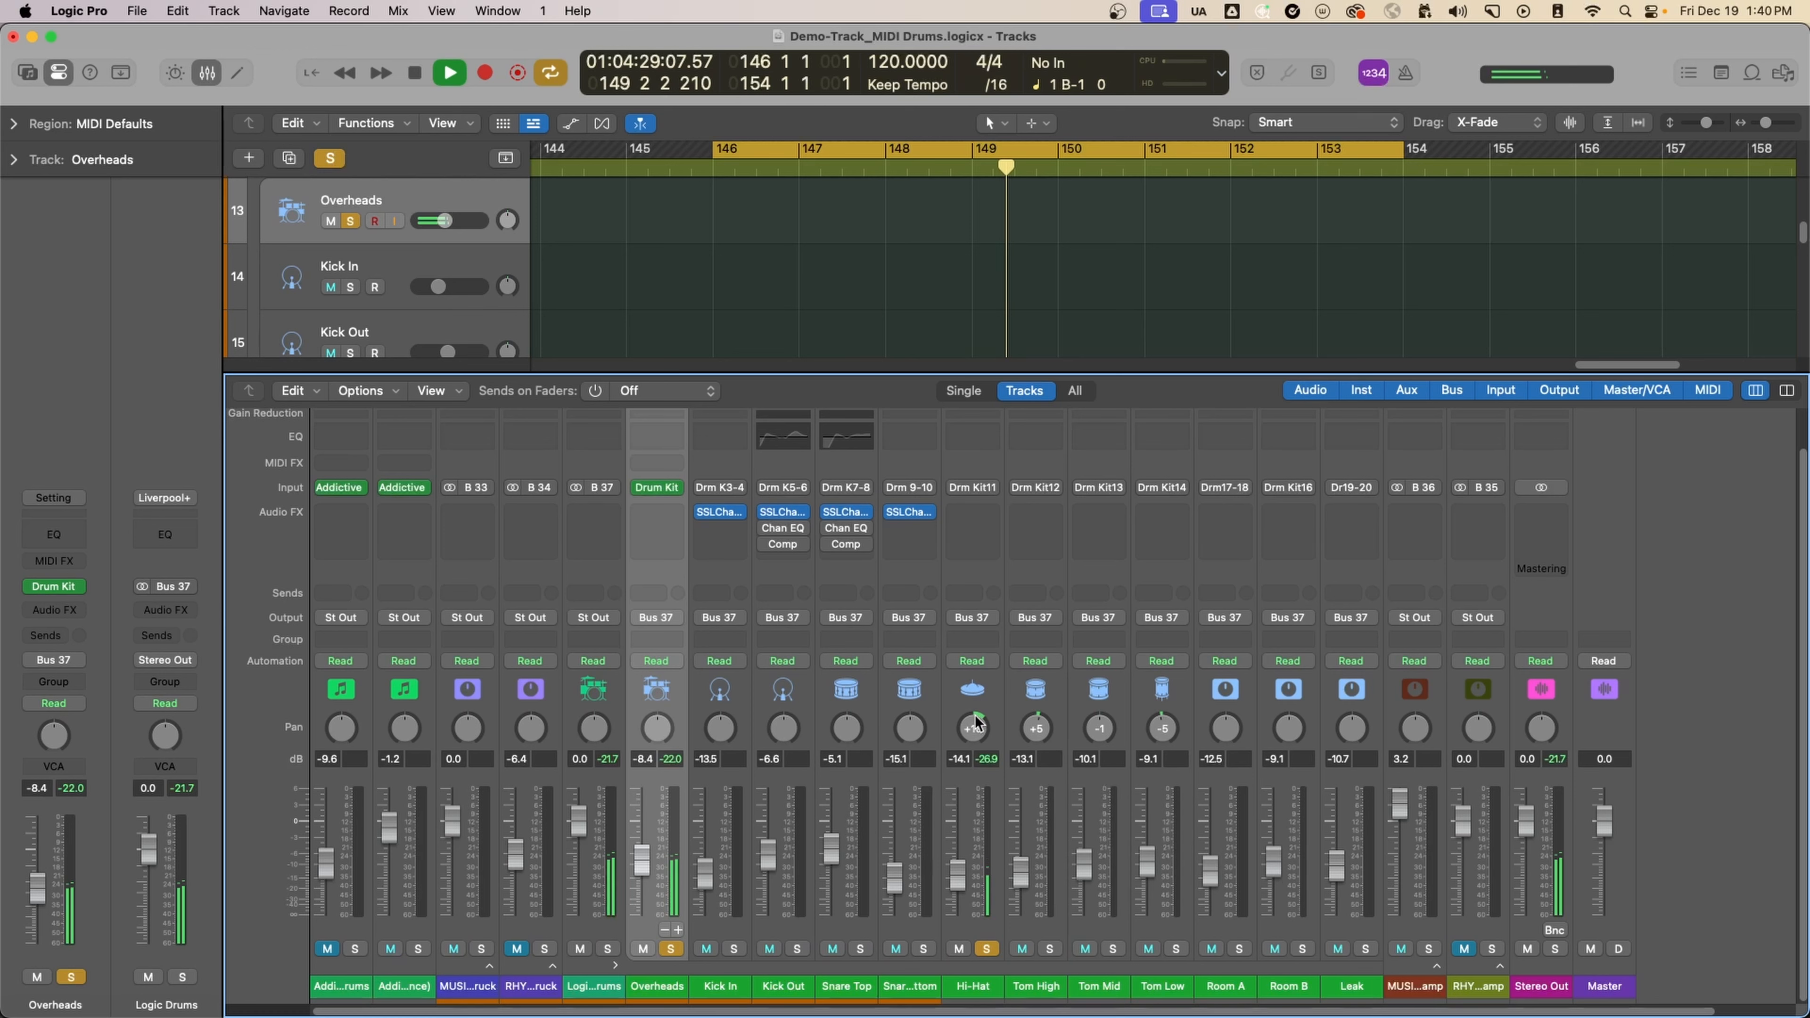
Step: Pan the Hi-Hat to +18, unsolo it, and play onward with the cycle turned off to locate the tom hits
key("space")
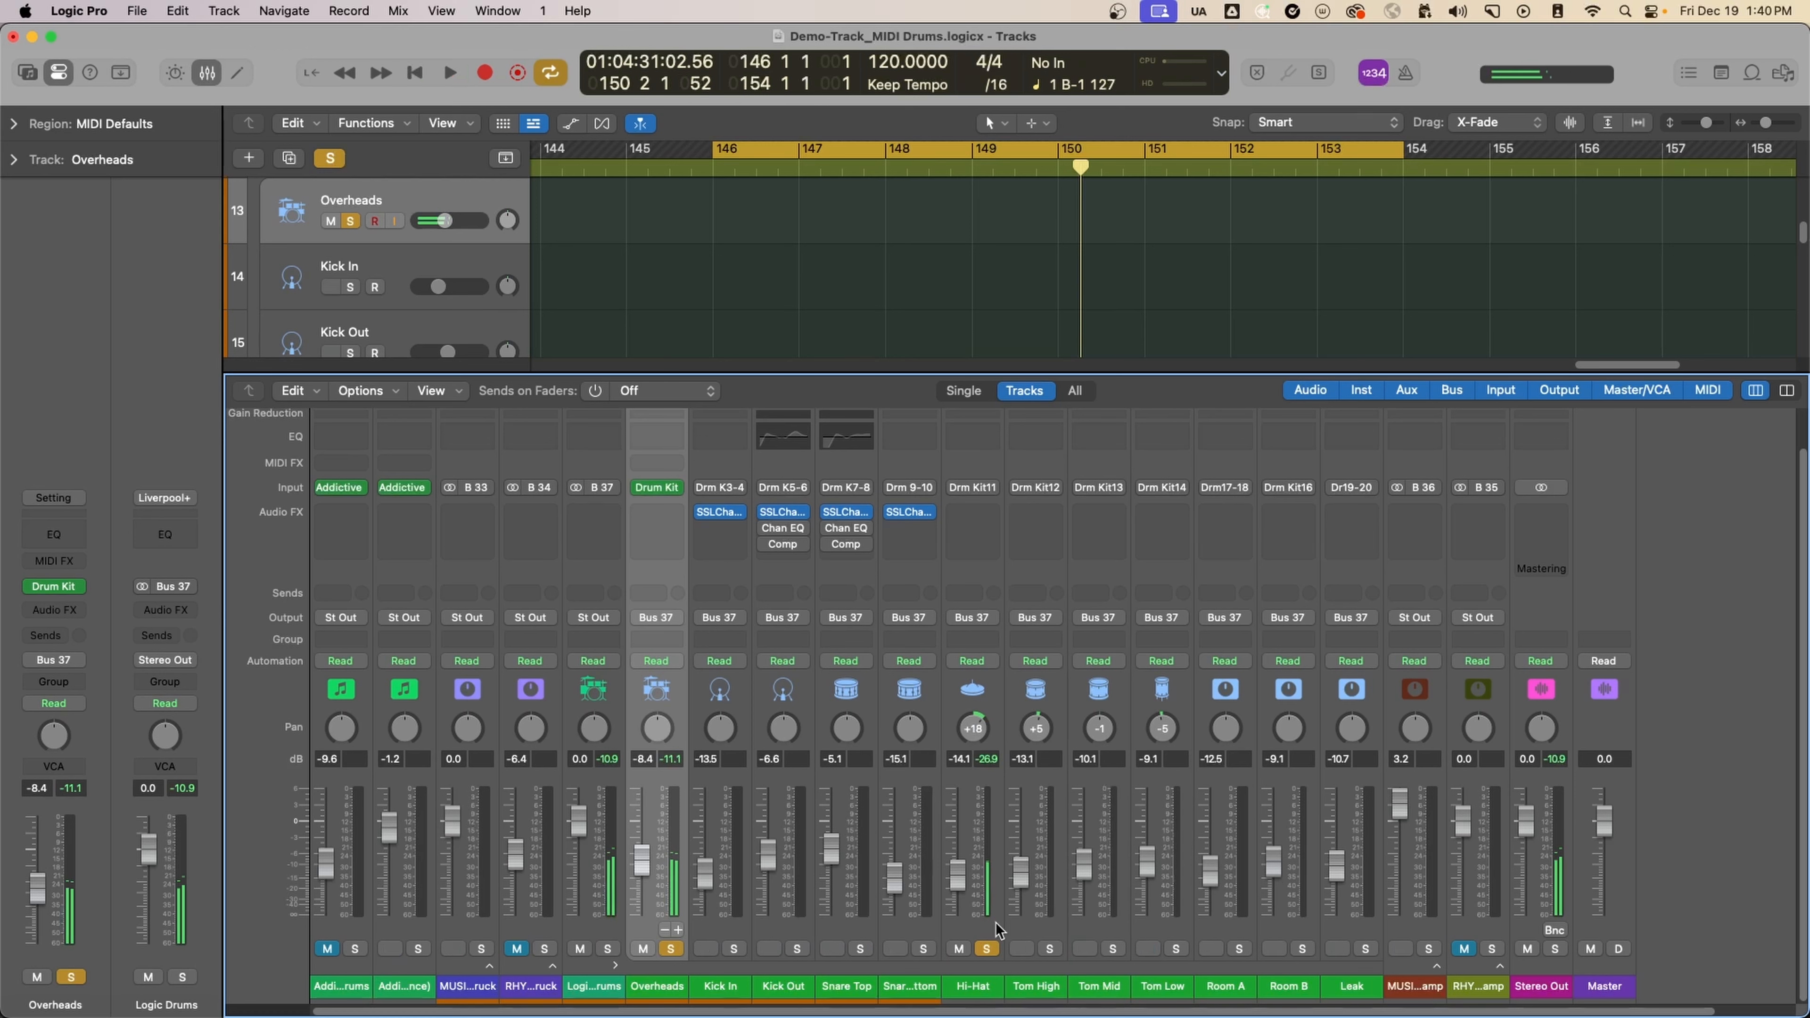
left_click(1043, 152)
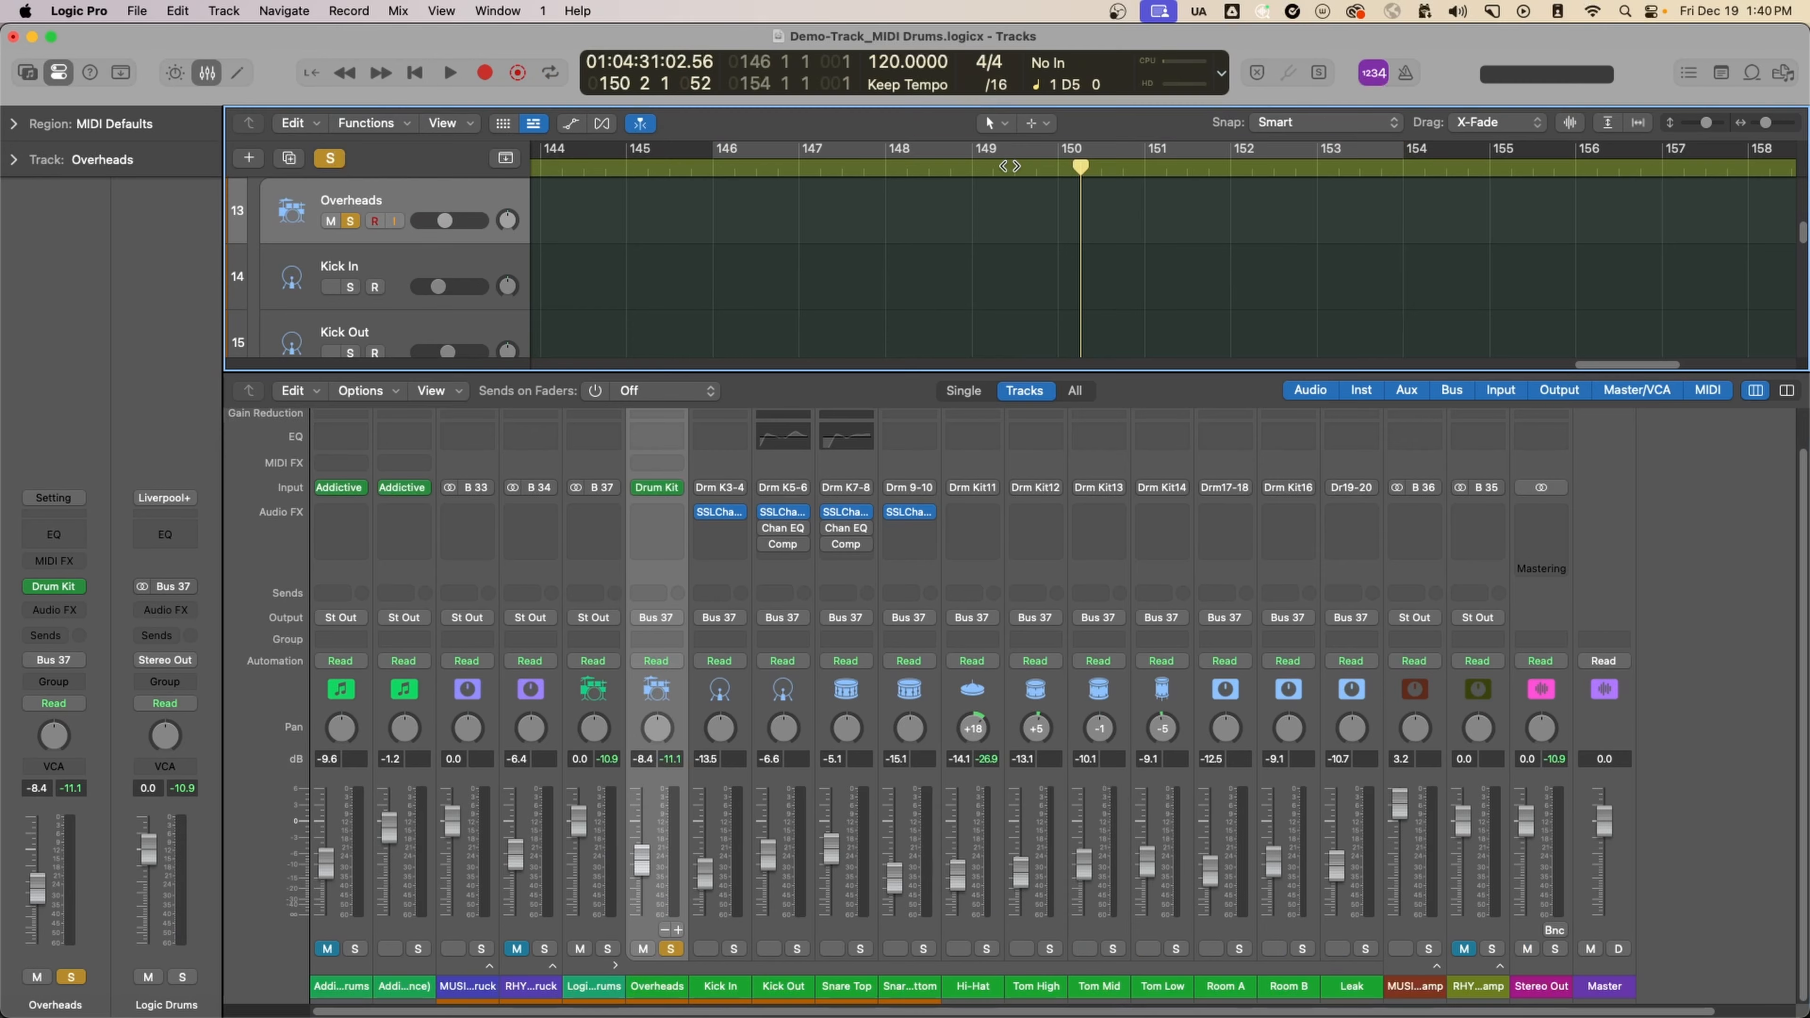
key("space")
key("space")
key("space")
Step: Solo the Tom Mid channel and loop bar 149 to 150 for tom panning
left_click(1112, 949)
key("space")
left_click(986, 160)
left_click_drag(986, 159, 1055, 161)
key("space")
Step: Solo Tom Low as well and pan Tom Mid to +17 and Tom Low to -37 while auditioning the loop
key("space")
left_click(1176, 948)
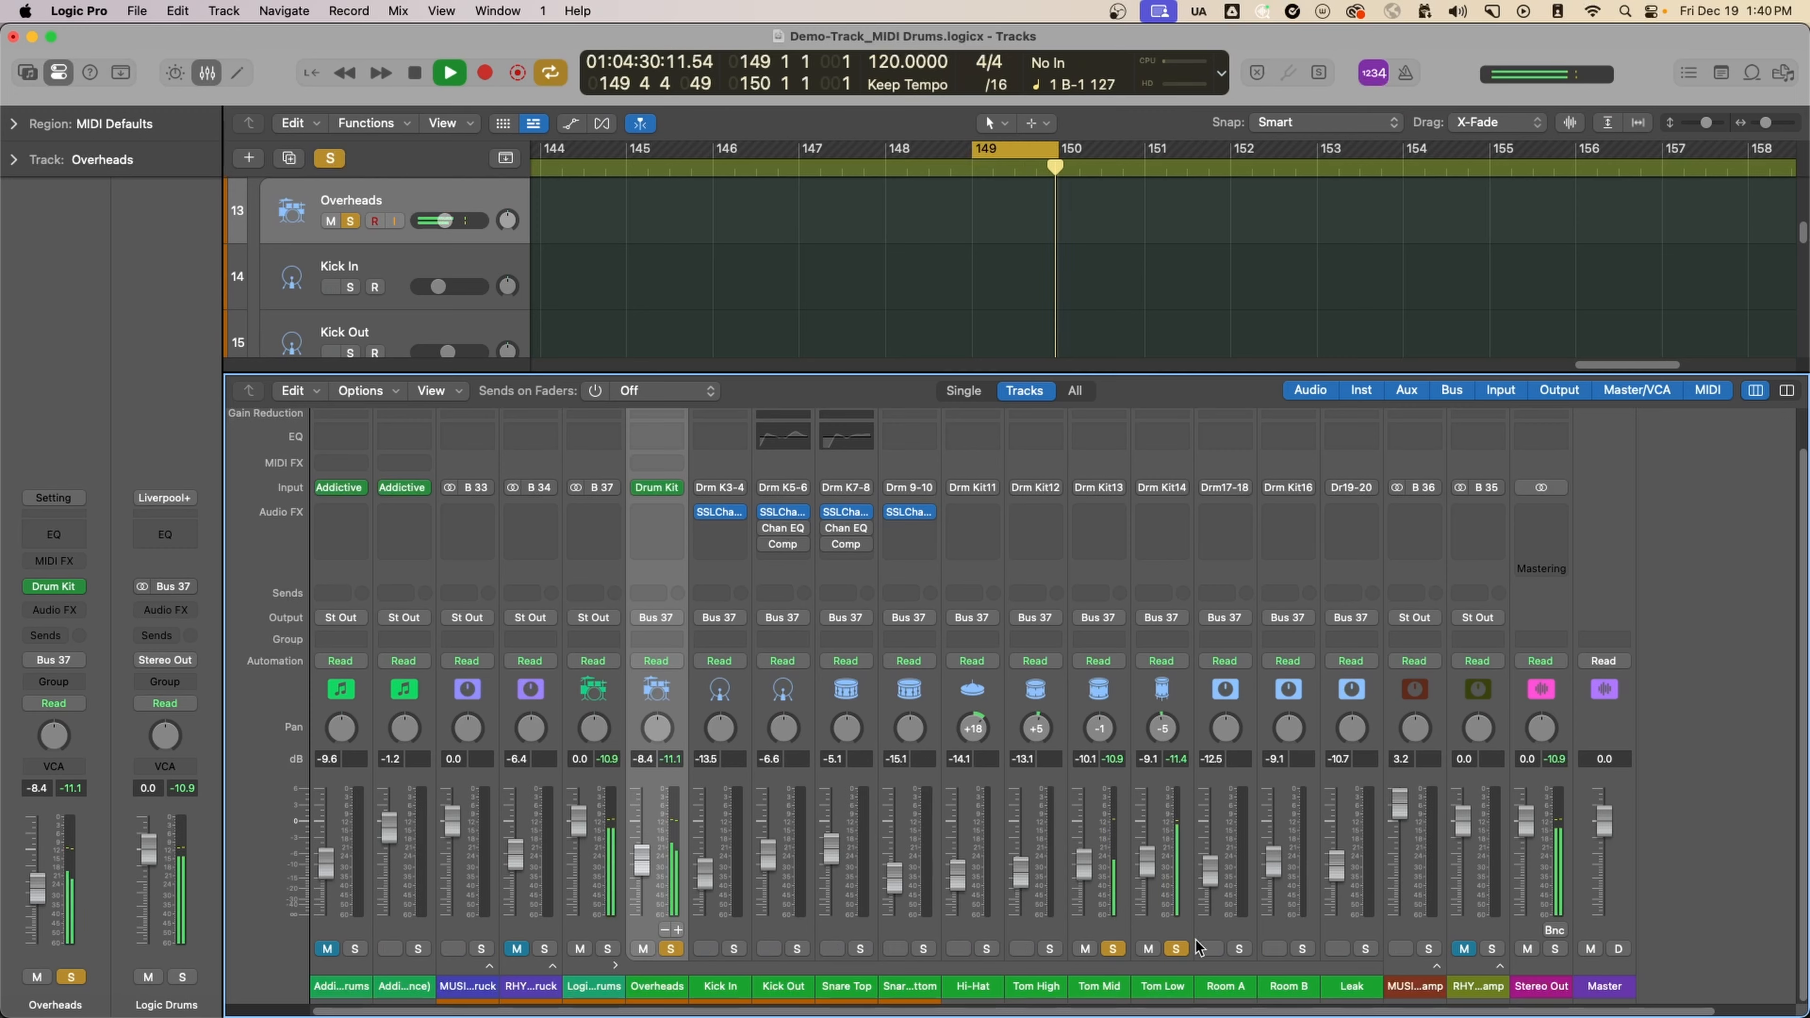
key("space")
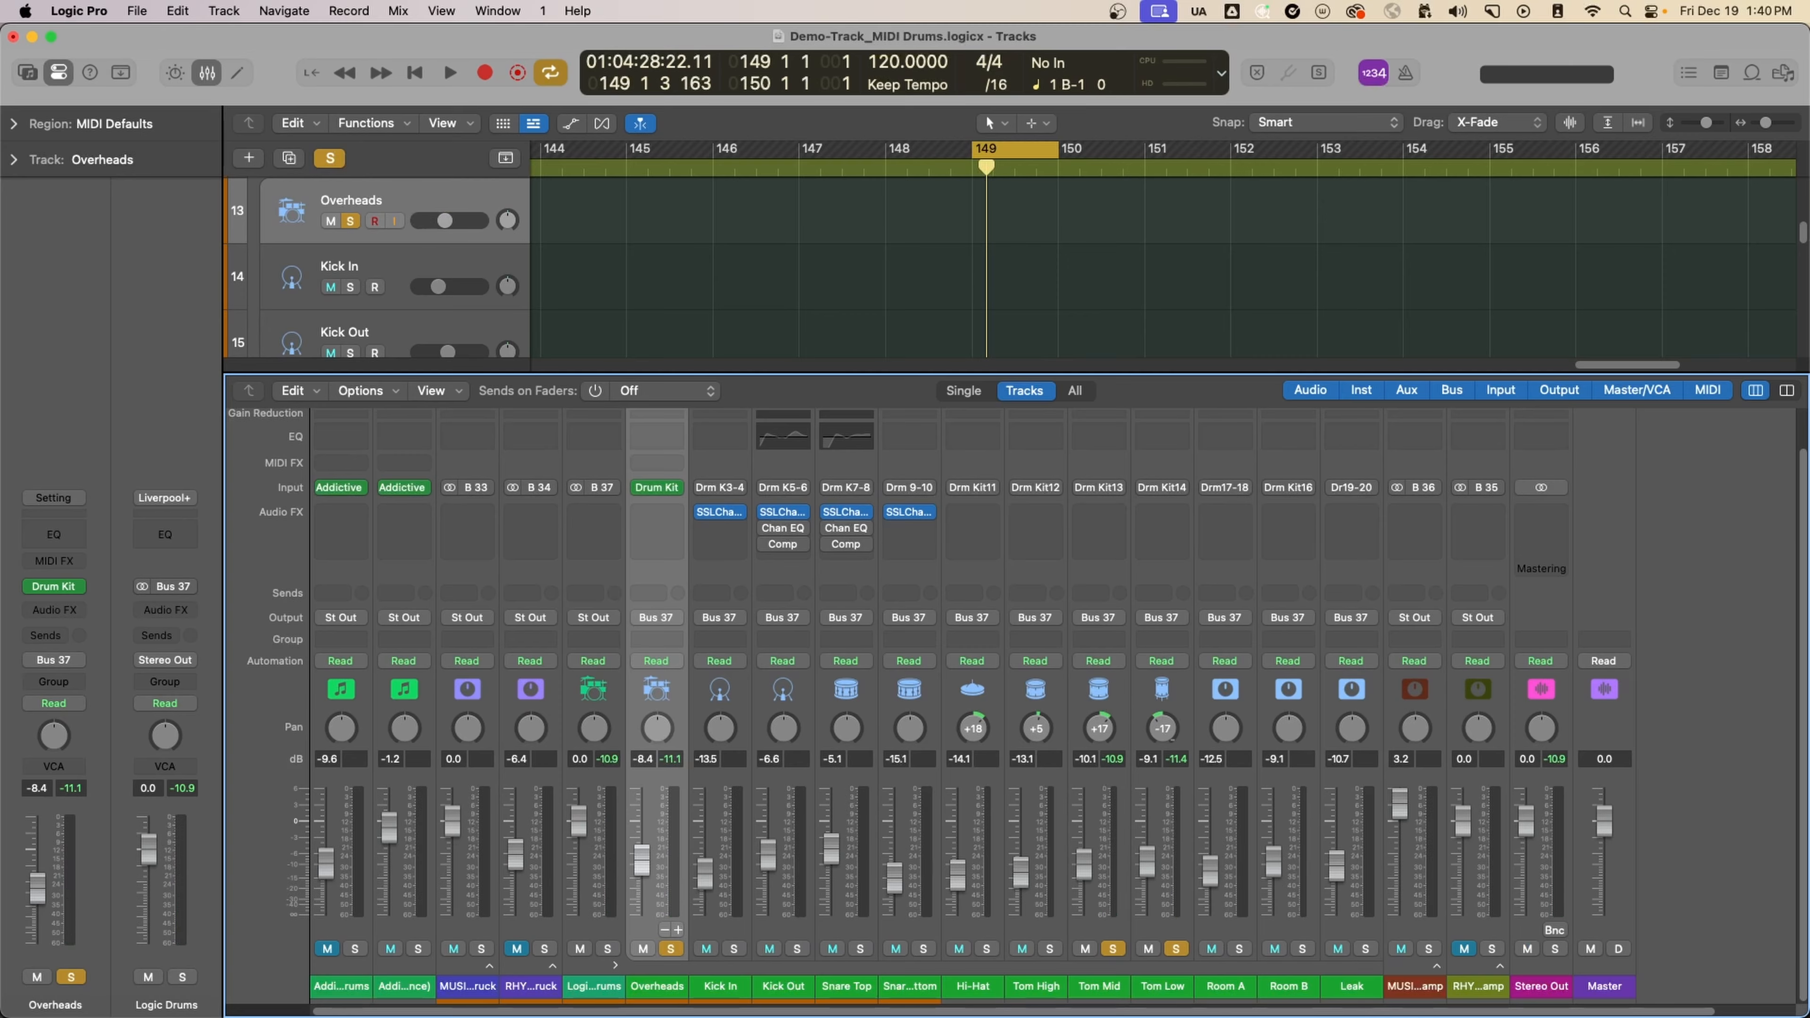
key("space")
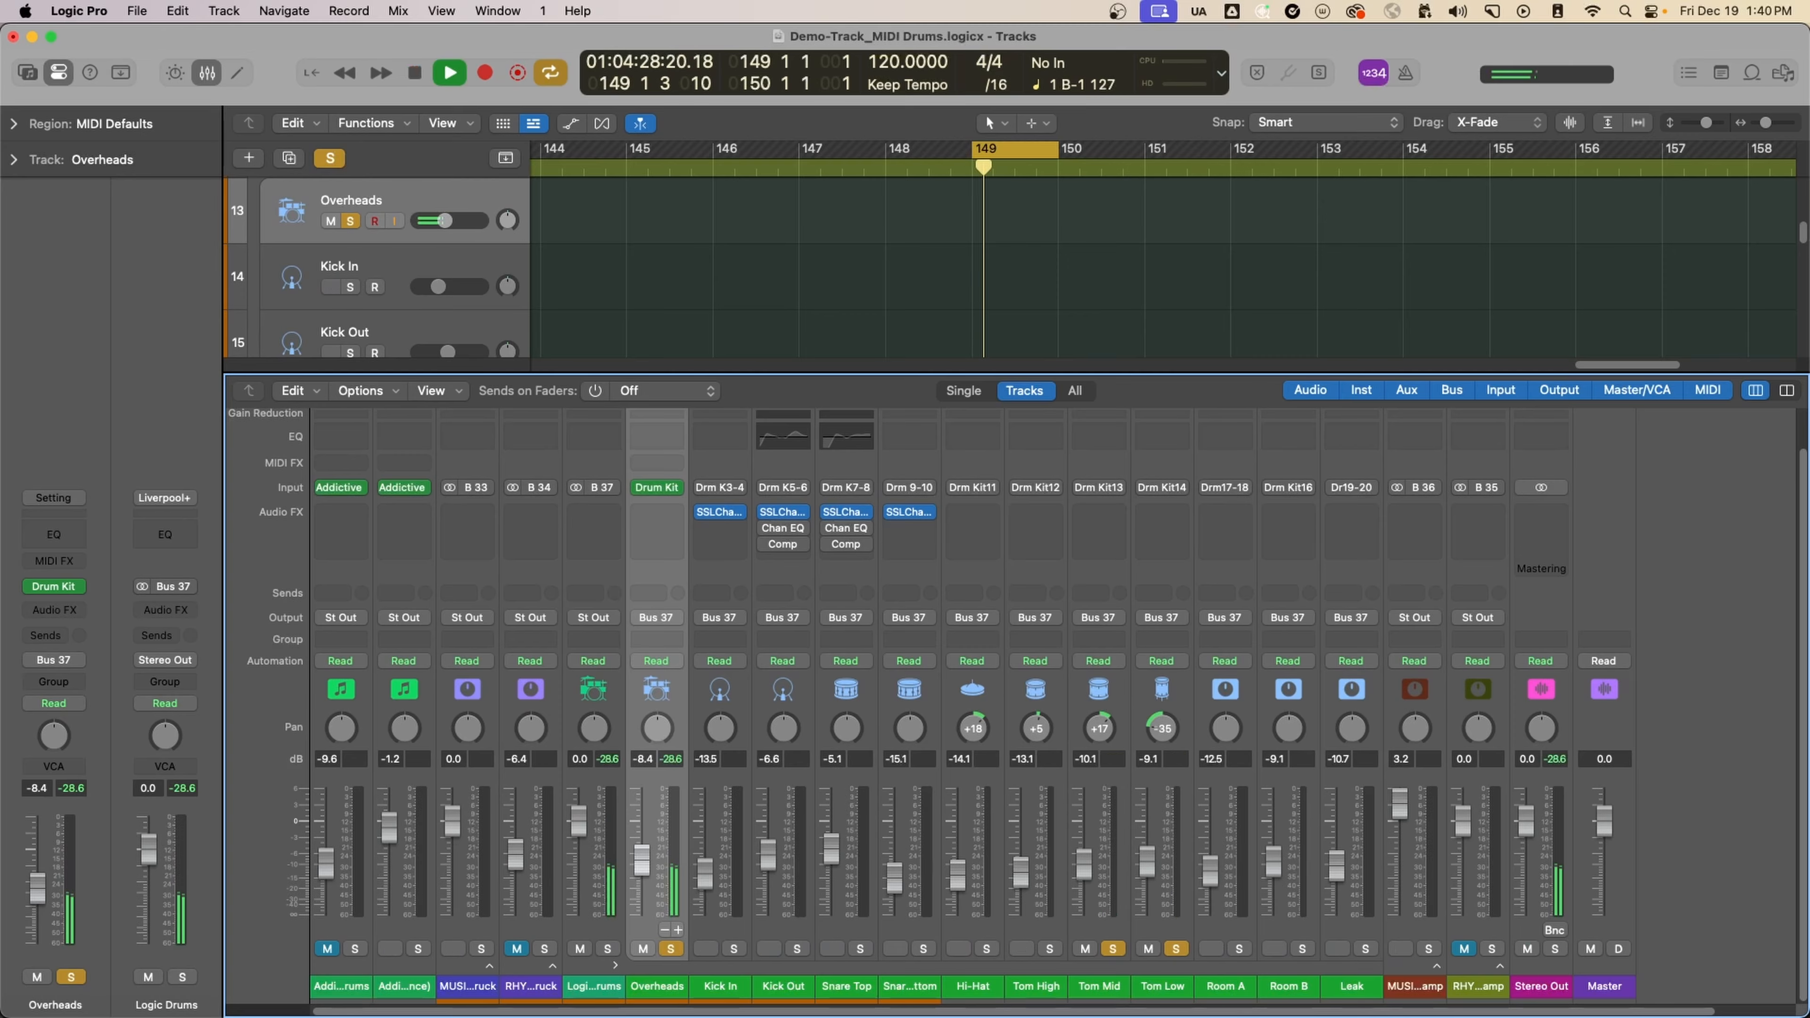
Step: Unsolo both toms and listen to their stereo placement in the Overheads alone
key("space")
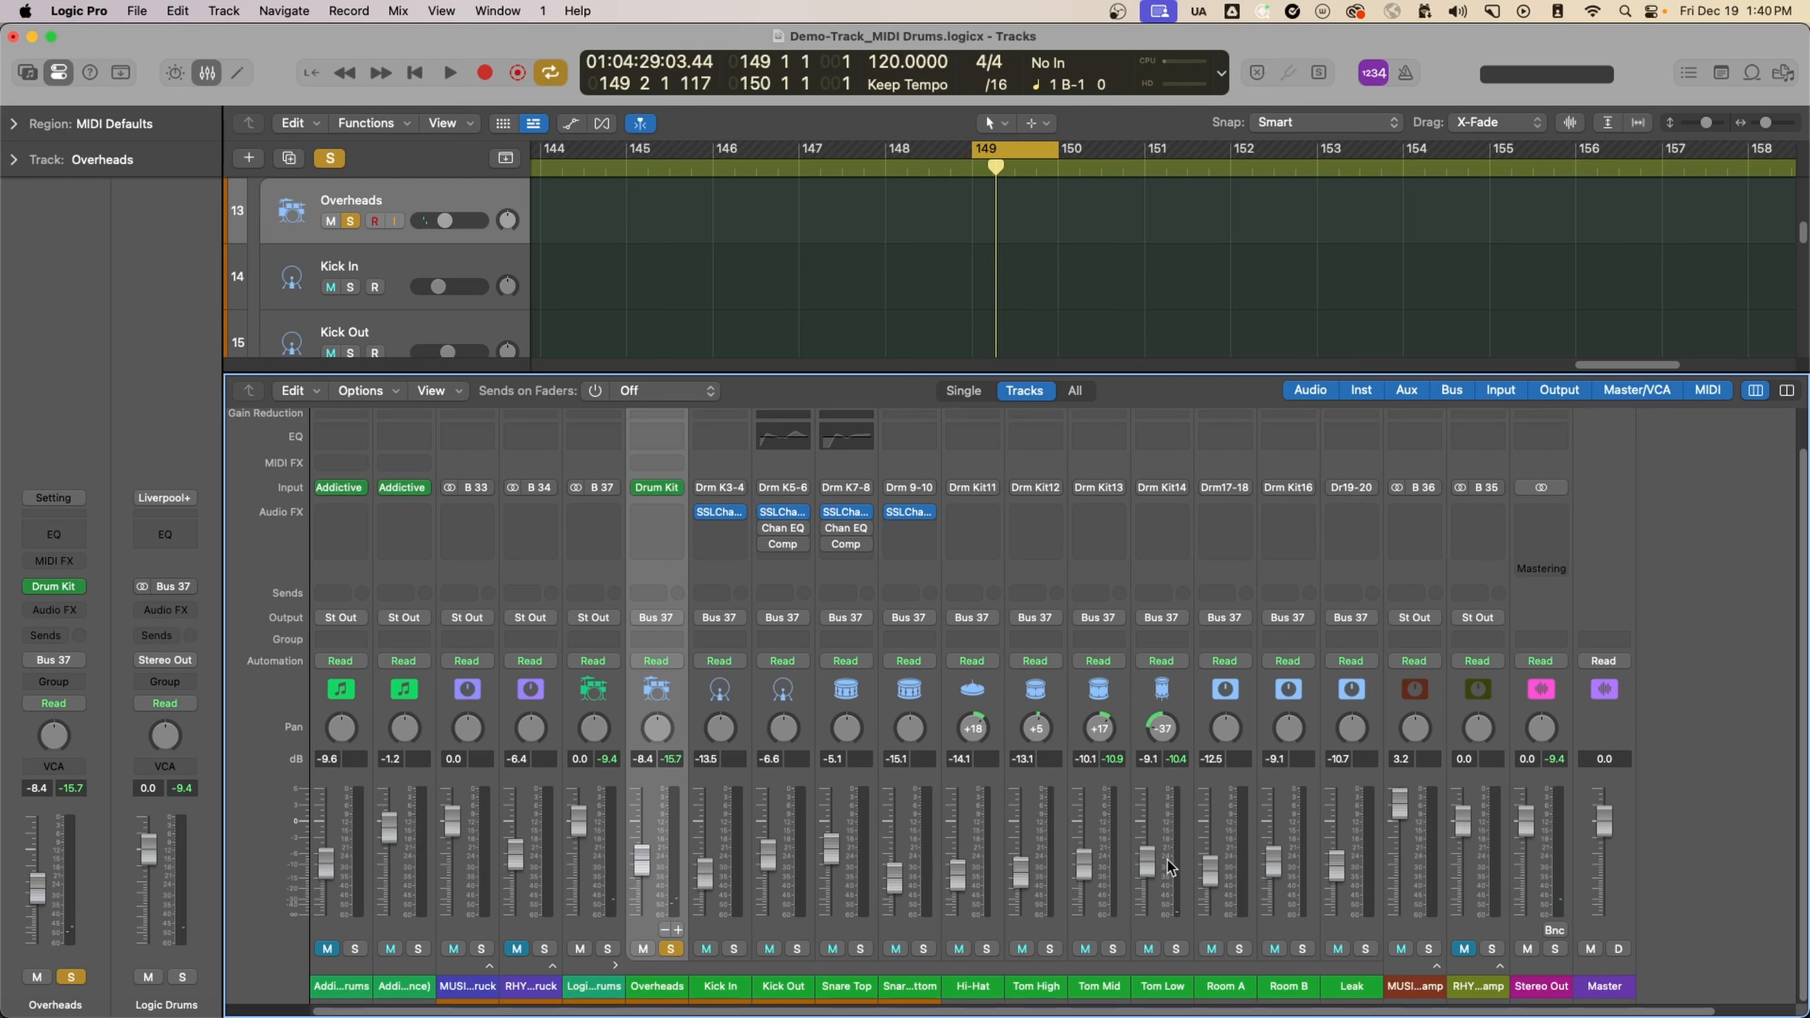
key("space")
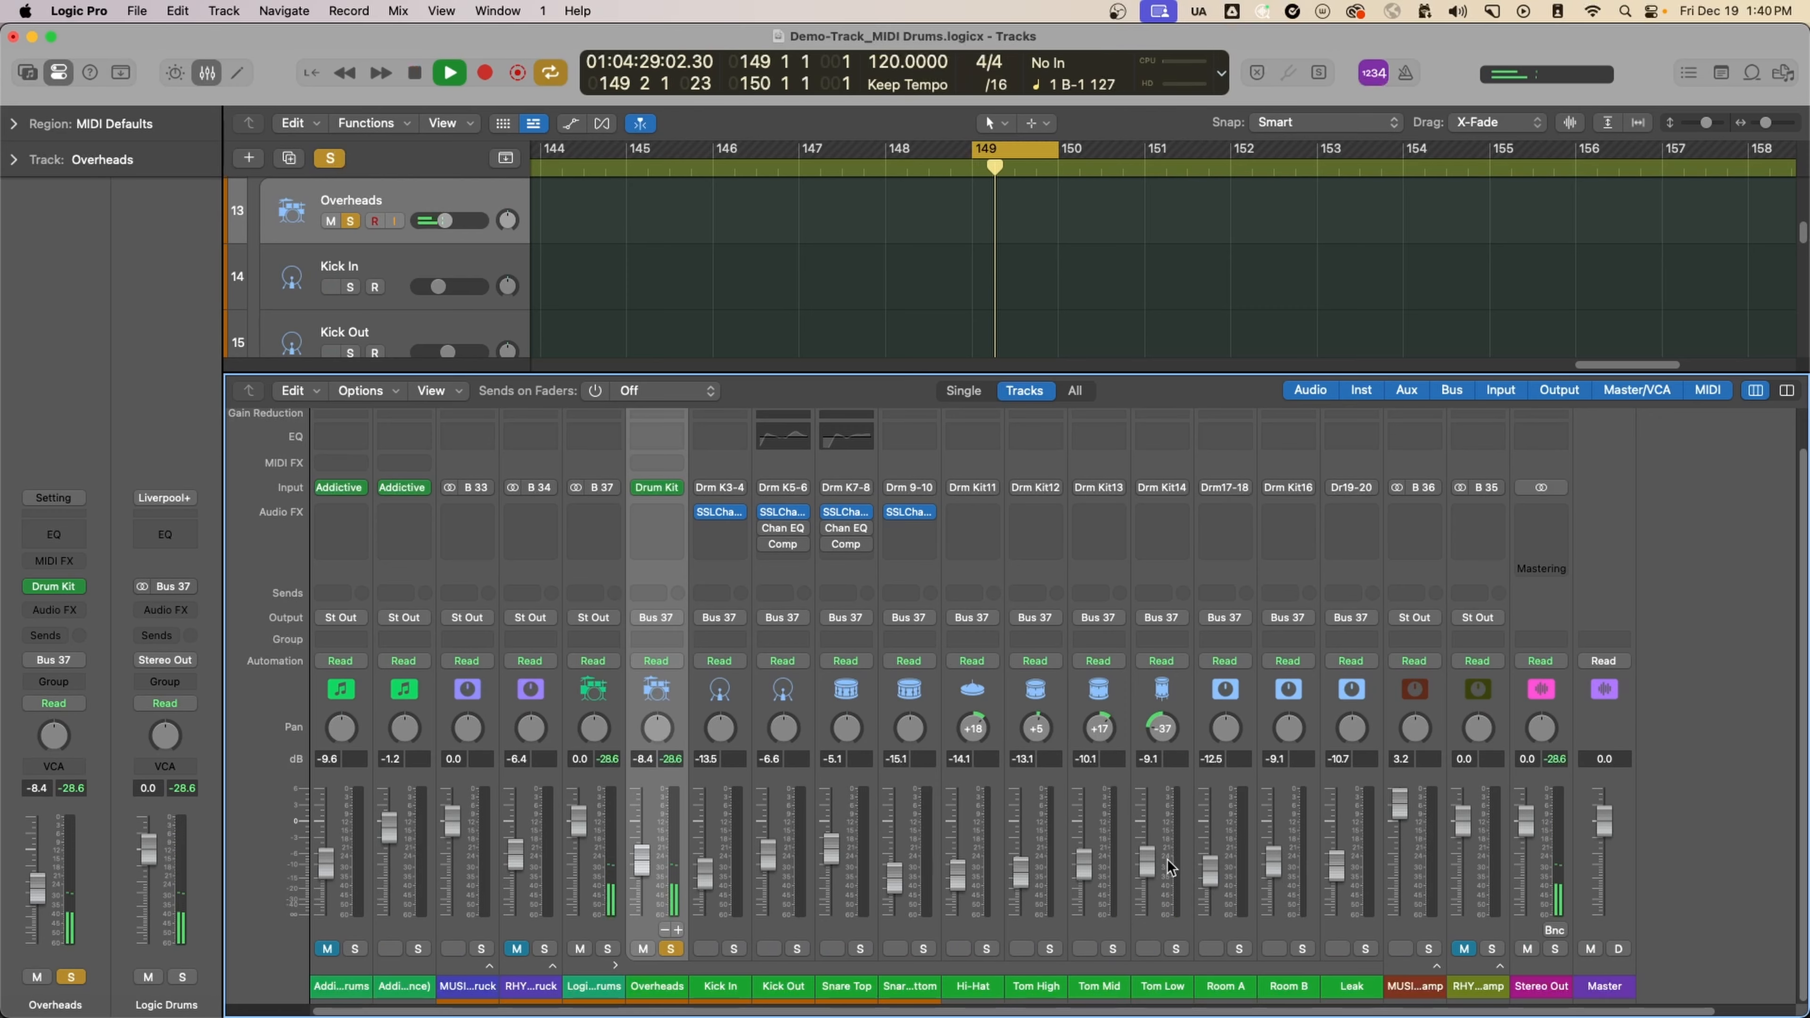
key("space")
Step: Solo Tom Mid and Tom Low again, and pan Tom High to +37, Tom Mid to +25 and Tom Low to -38
left_click(1110, 949)
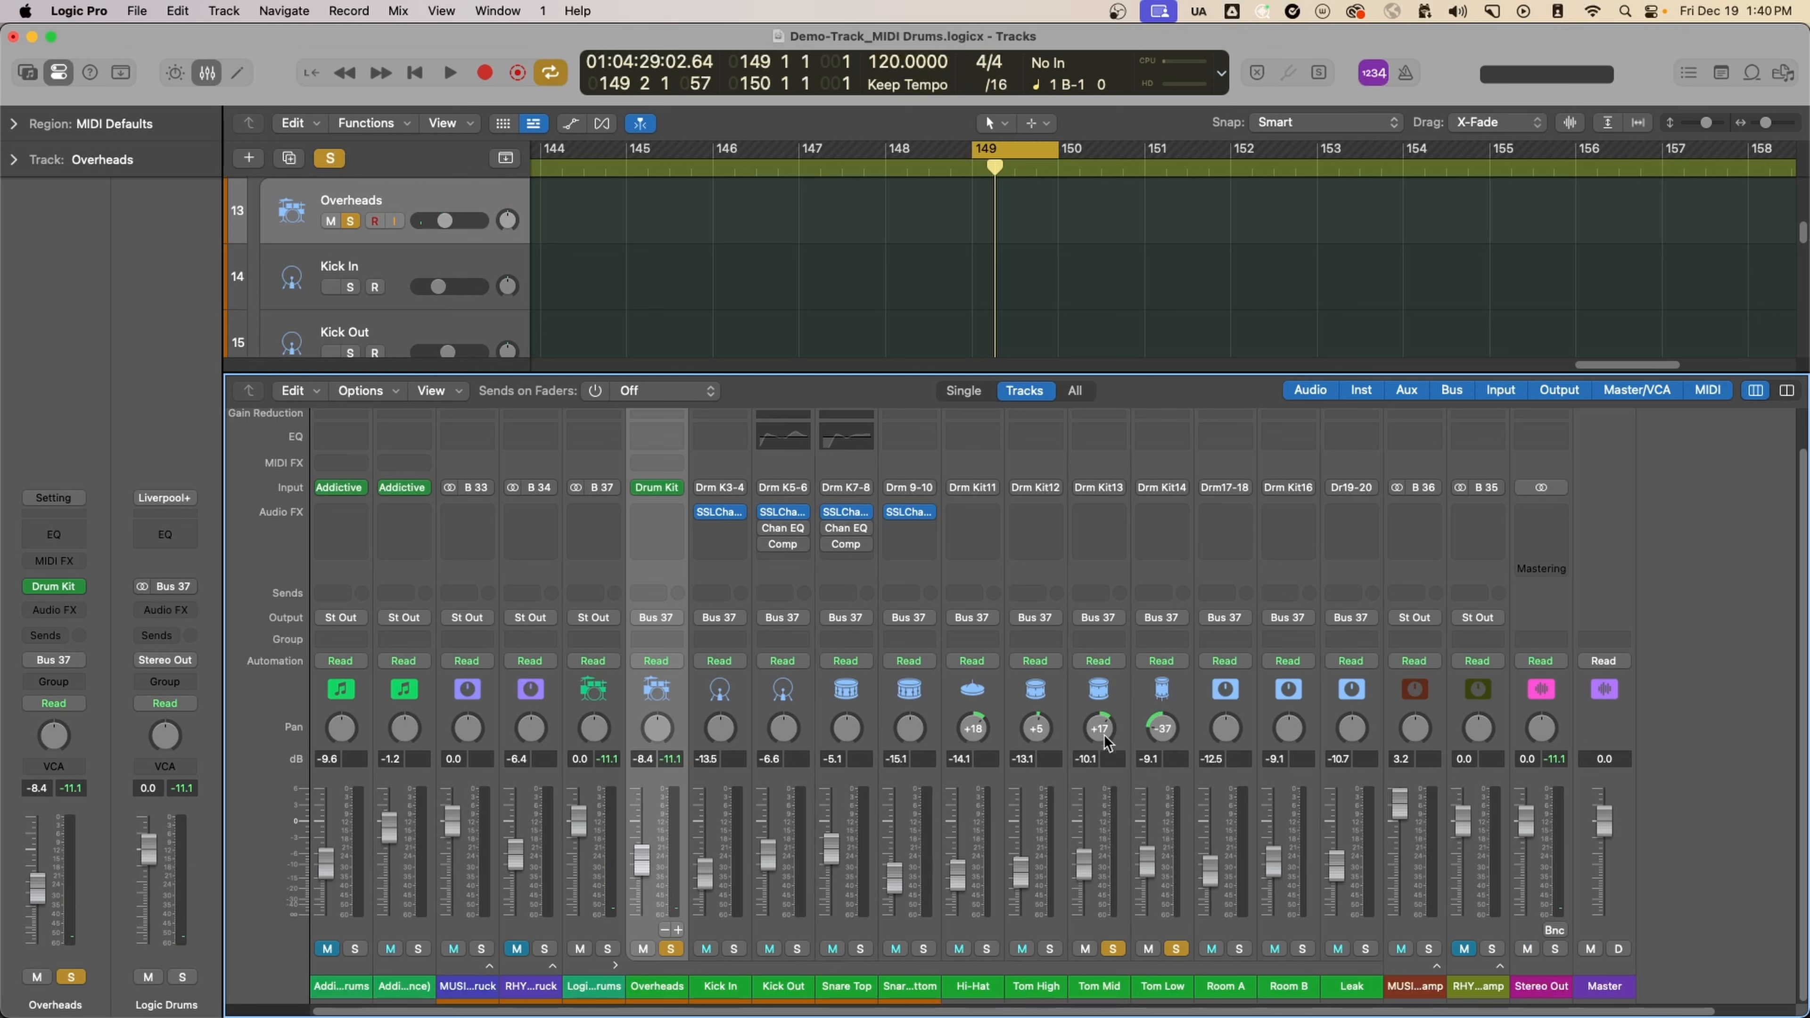
key("space")
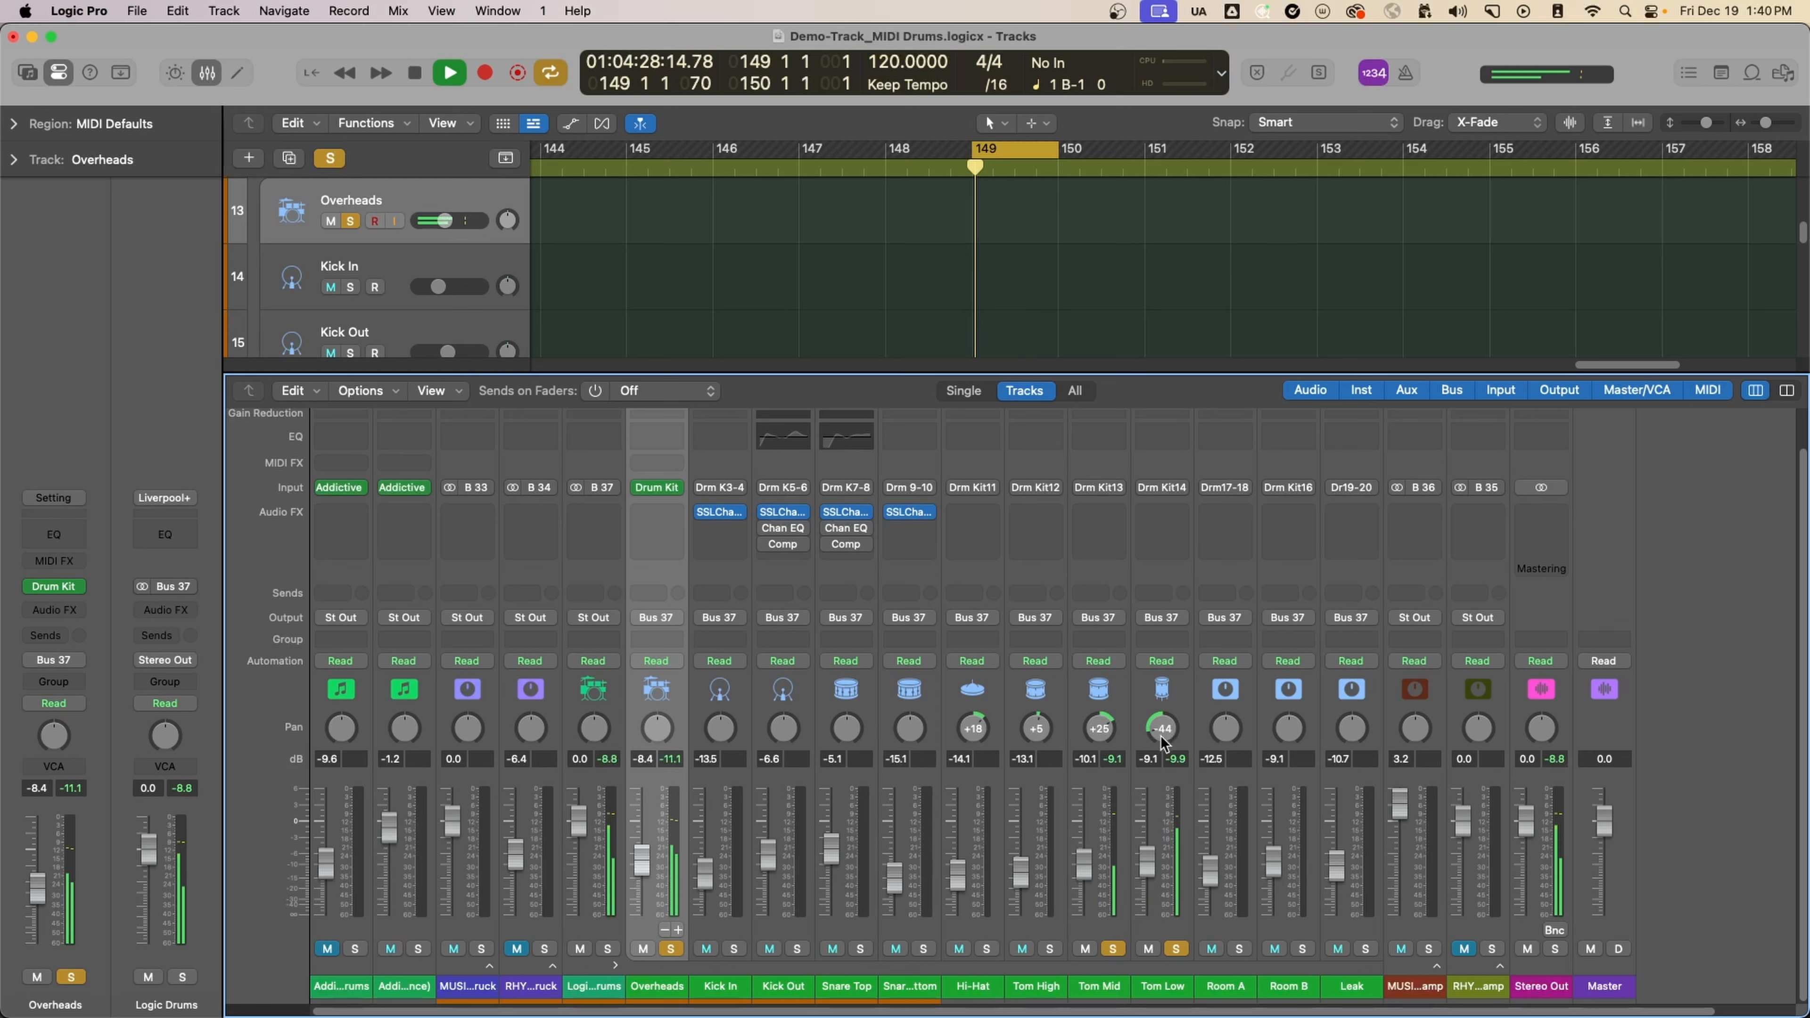
key("space")
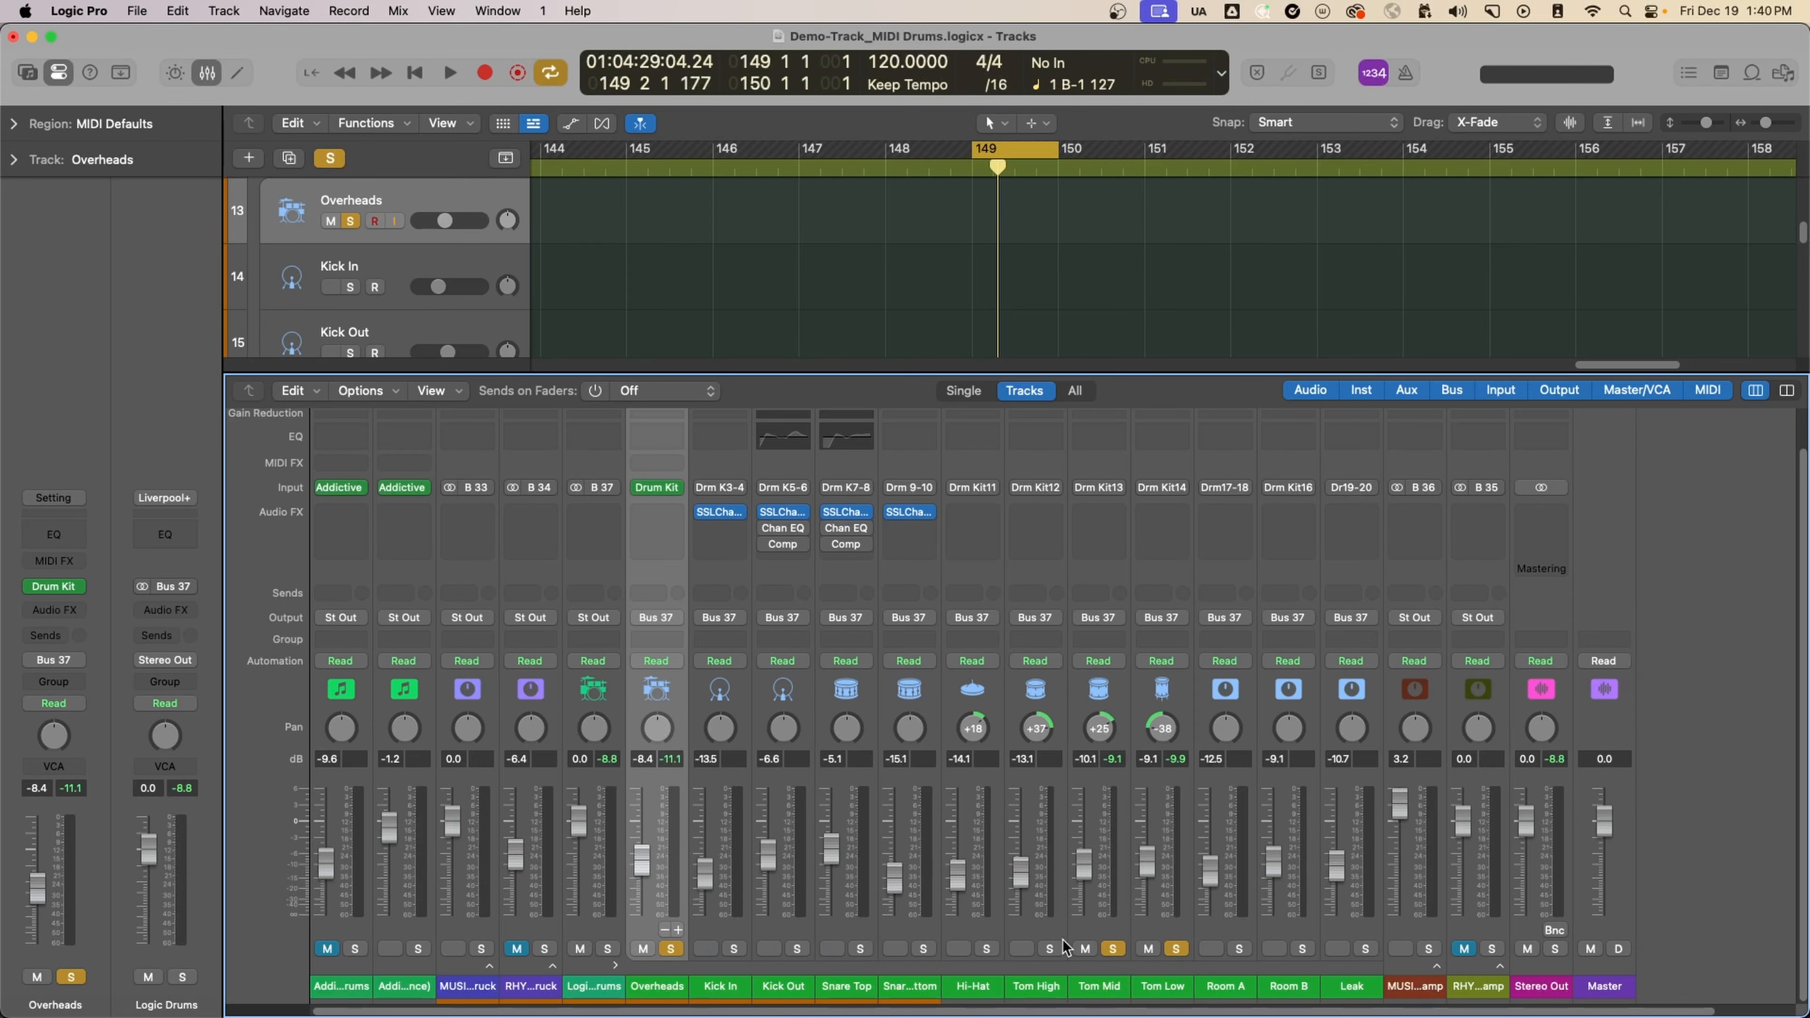
Step: During playback, solo the Hi-Hat and the channels from Kick In through Snare Bottom alongside the toms
key("space")
left_click(987, 948)
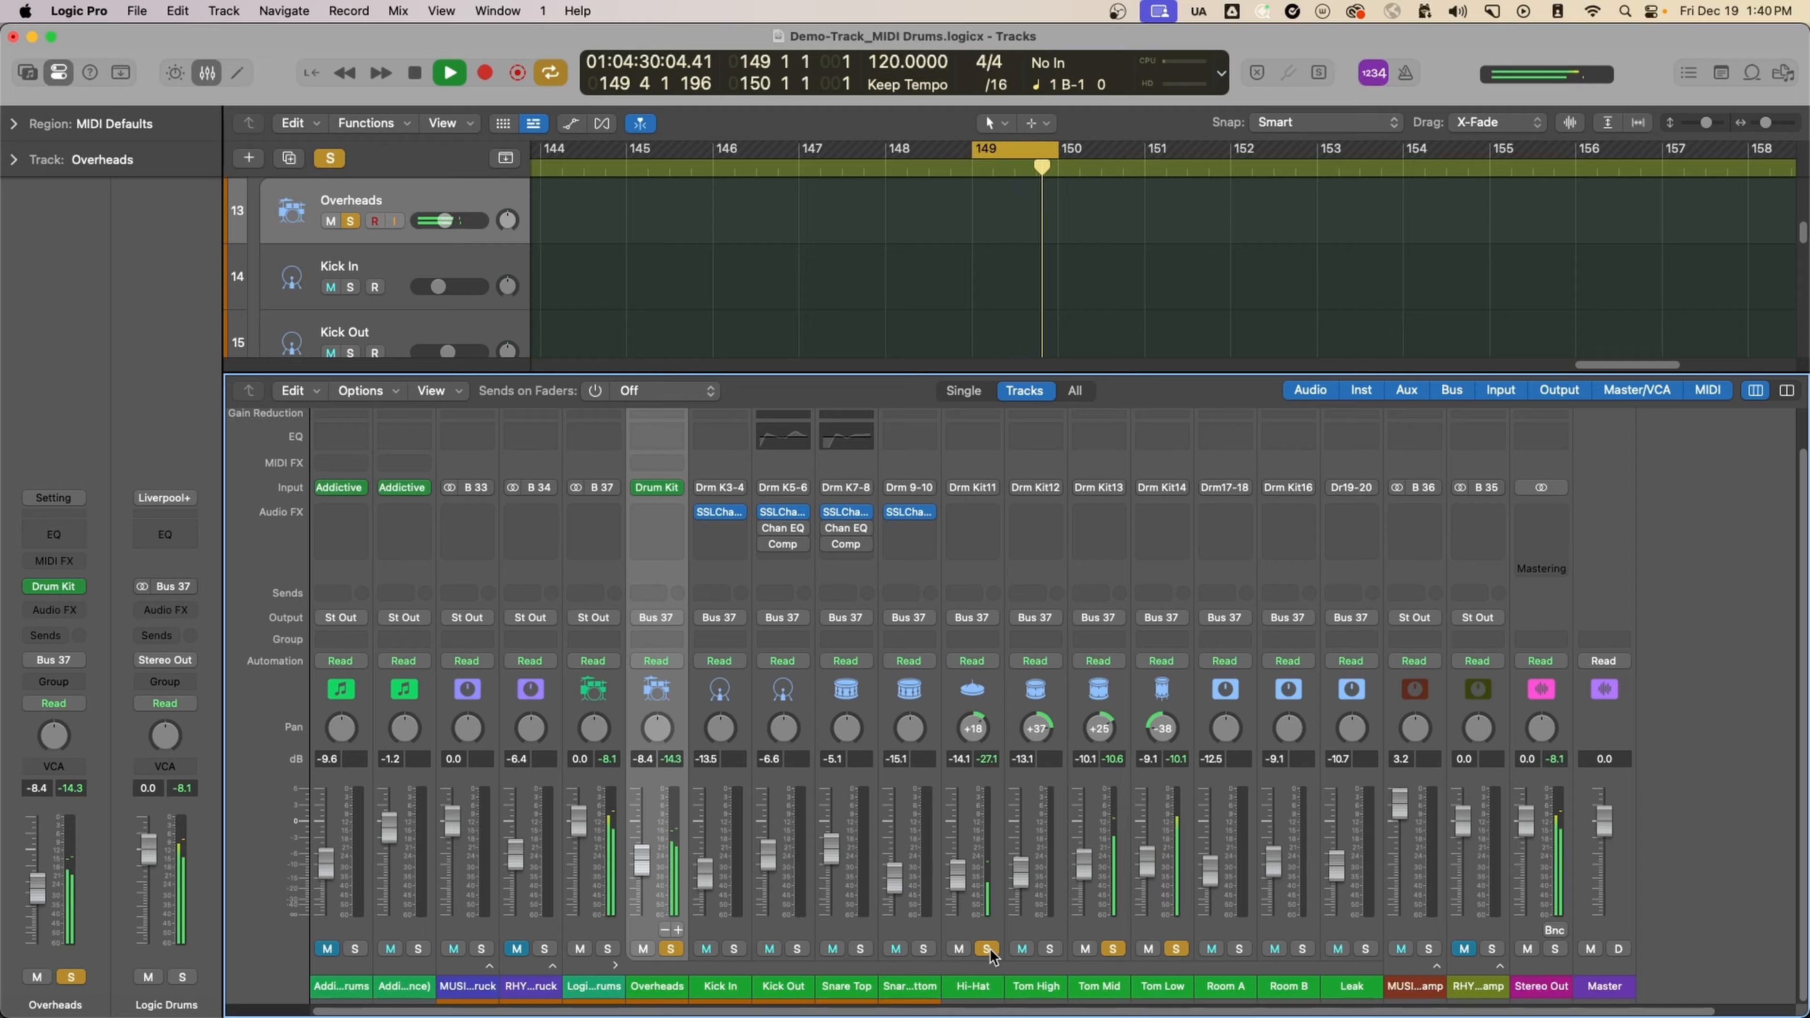
left_click_drag(734, 948, 905, 956)
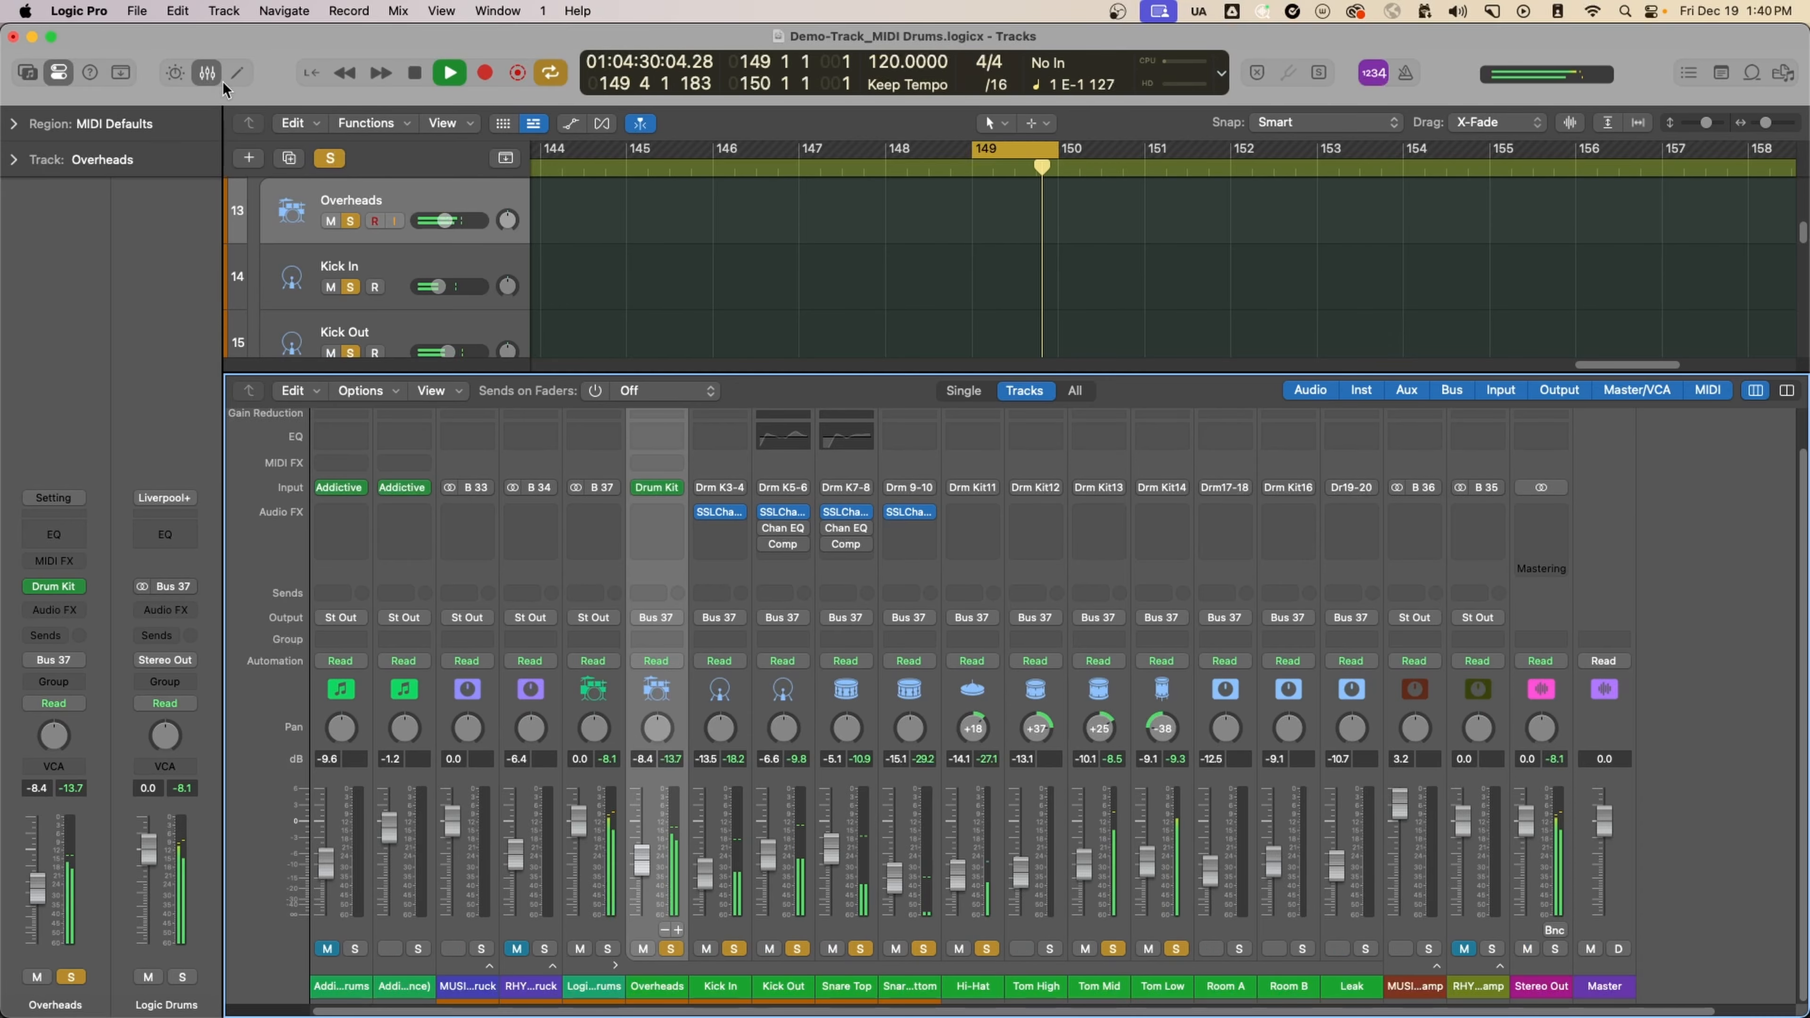
Step: Hide the mixer, set the cycle range to bars 146–154, play the loop, and show the mixer again
left_click(208, 74)
scroll(1047, 295, "up", 5)
key("space")
left_click_drag(713, 158, 1398, 162)
key("space")
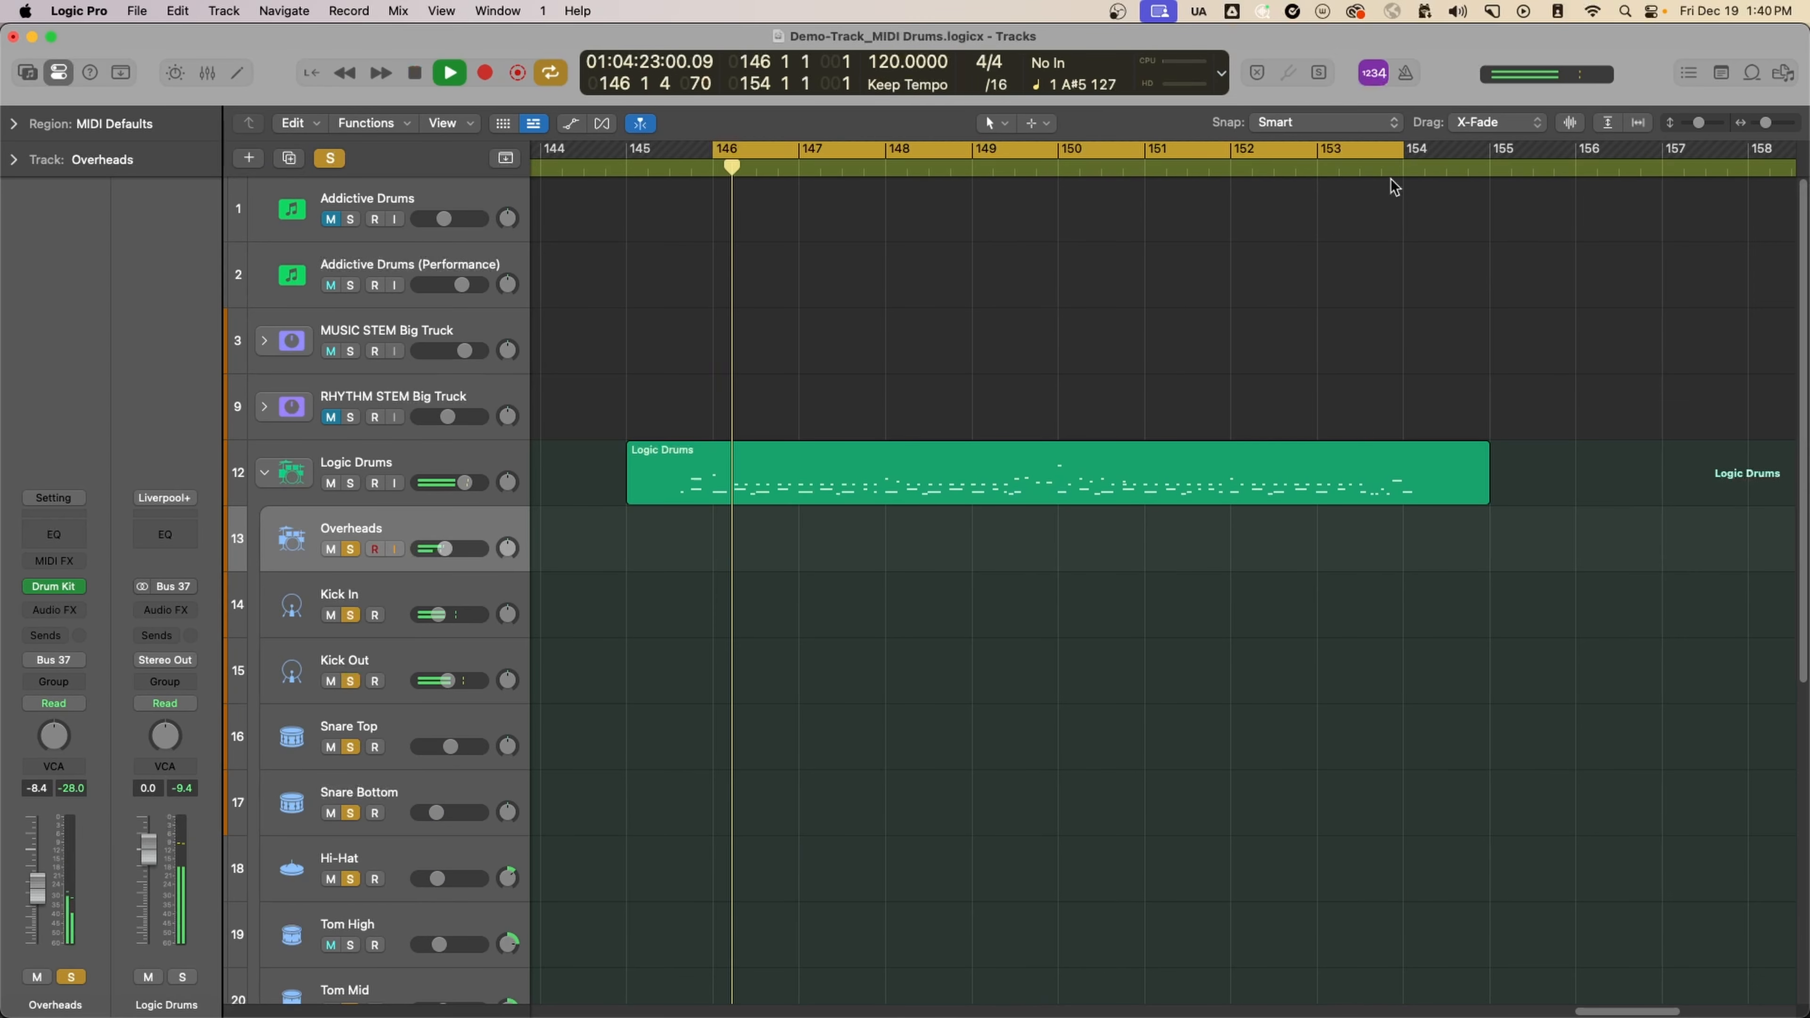
key("x")
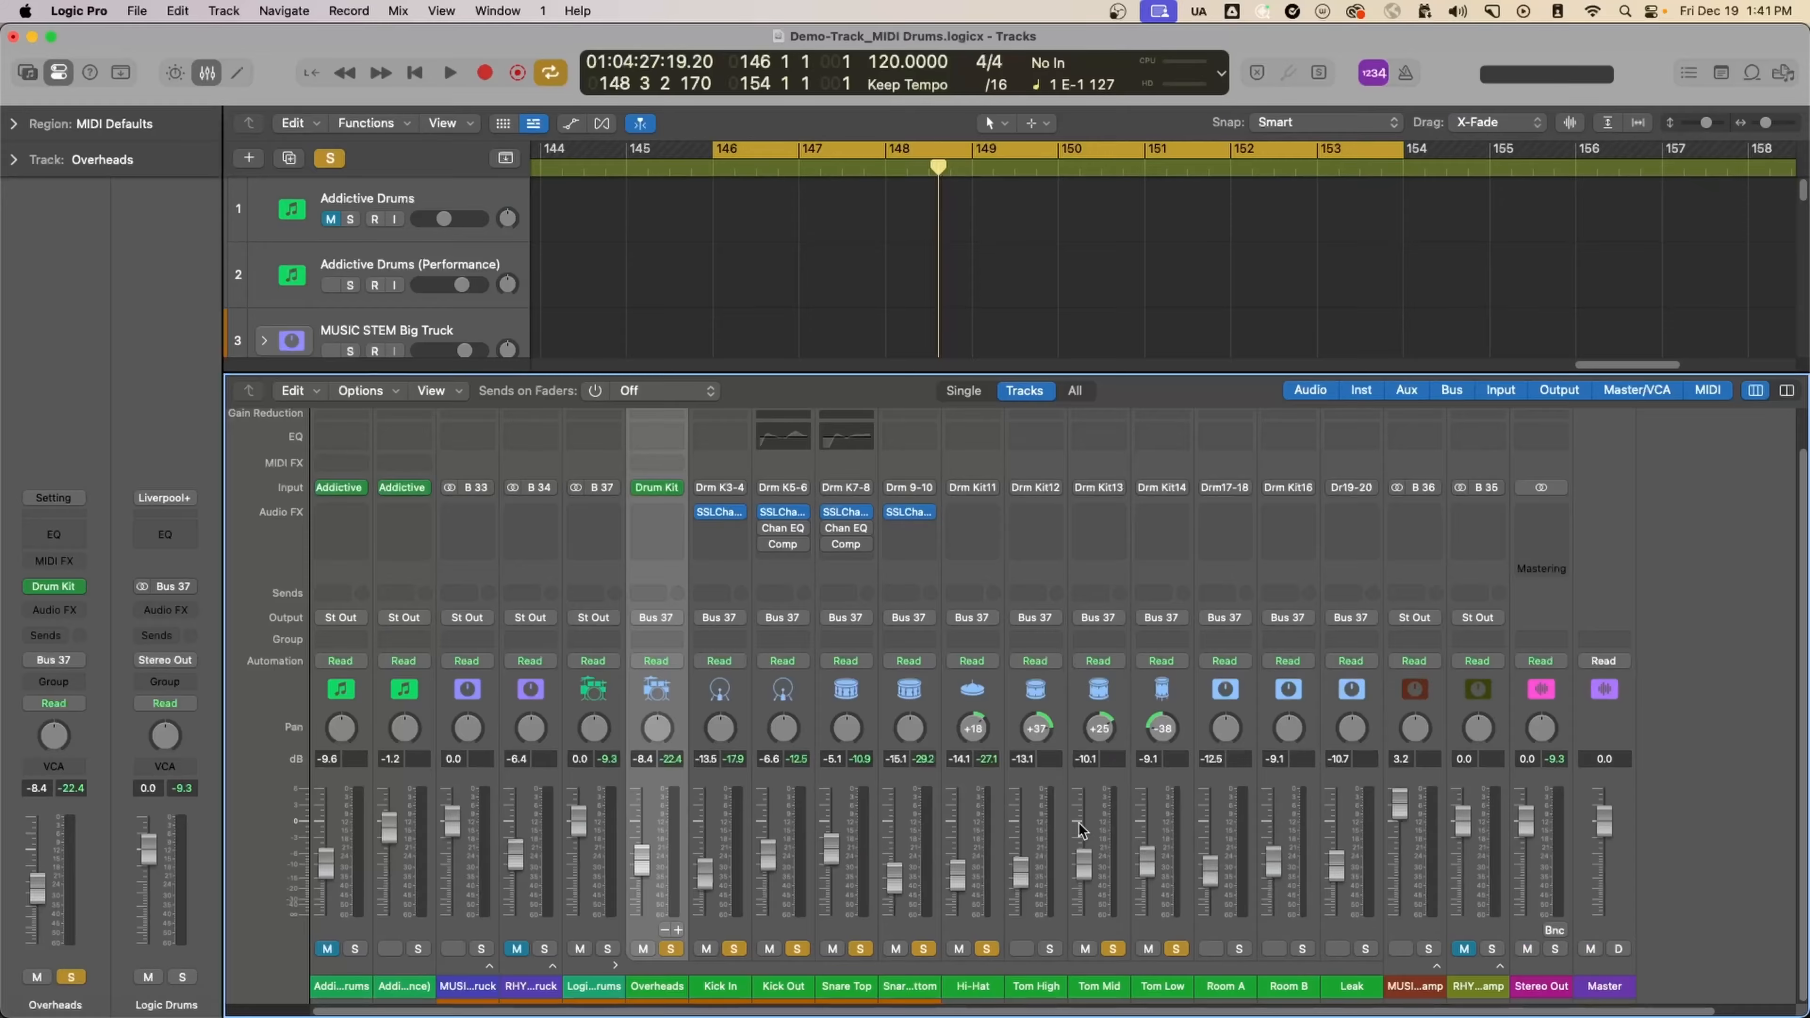
Step: Solo Room A and Leak during loop playback, setting Room A to -5.5 dB and Leak to -14.8 dB
key("space")
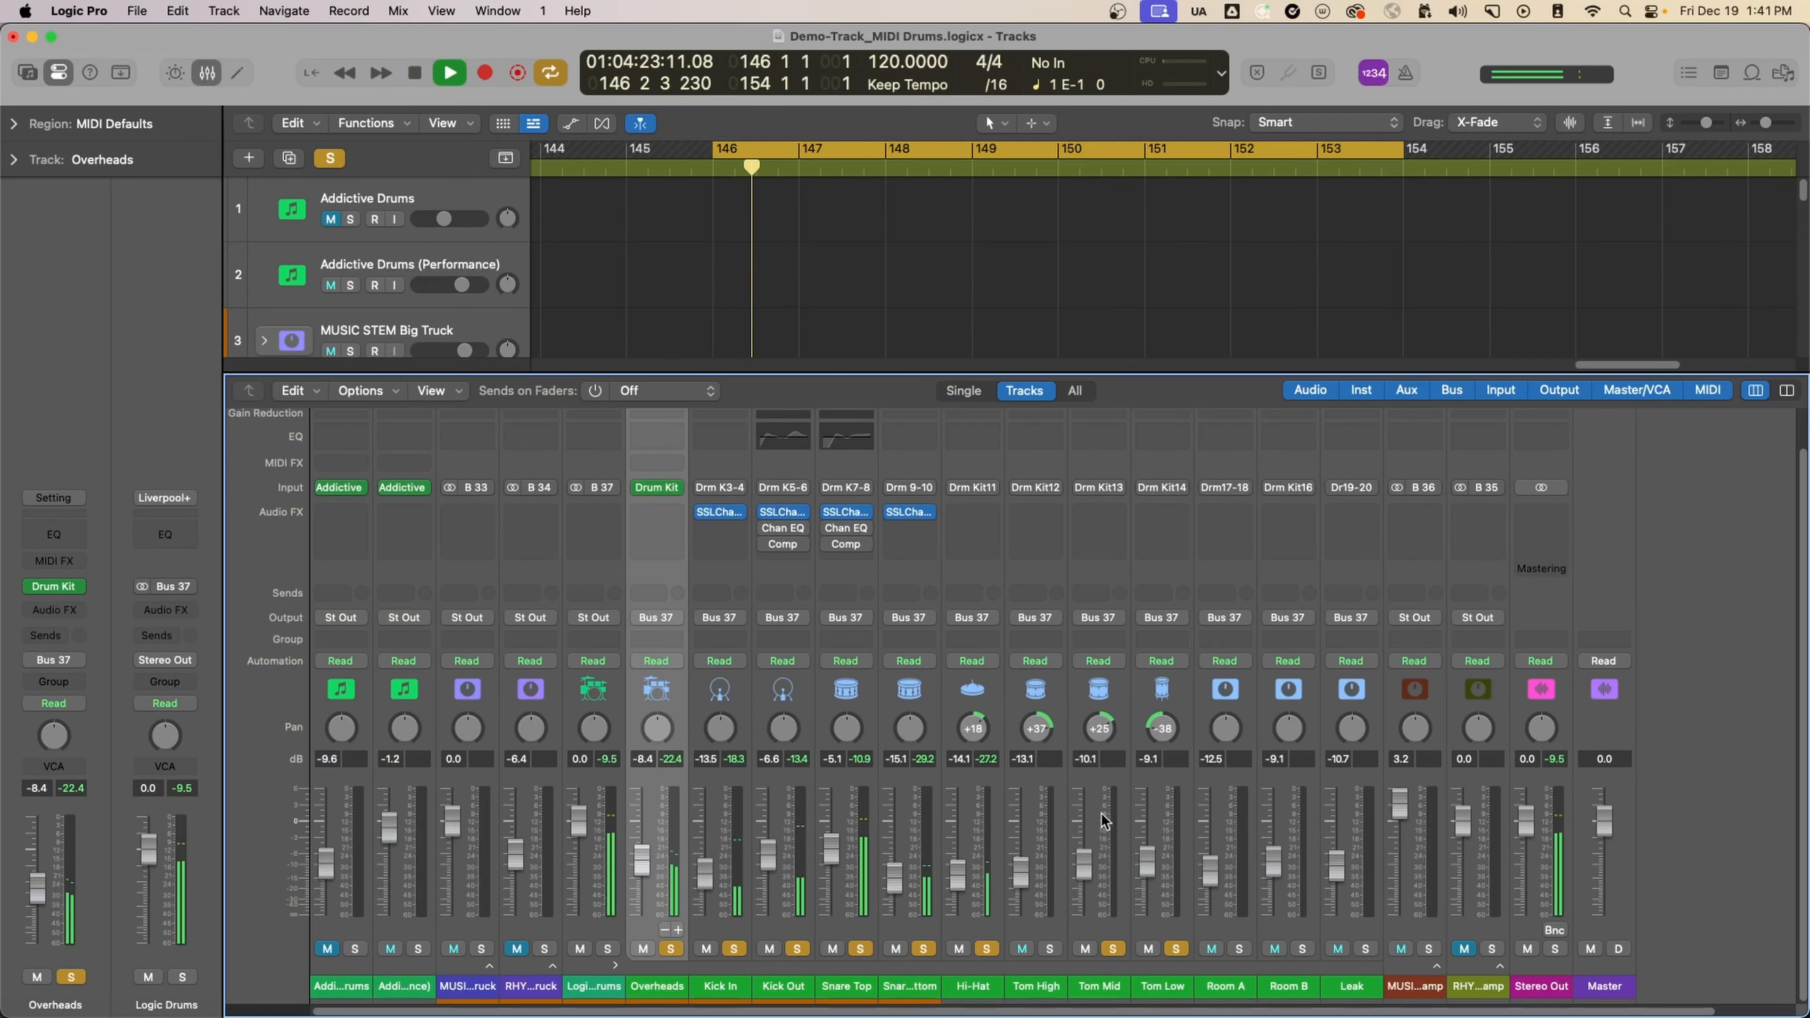
key("space")
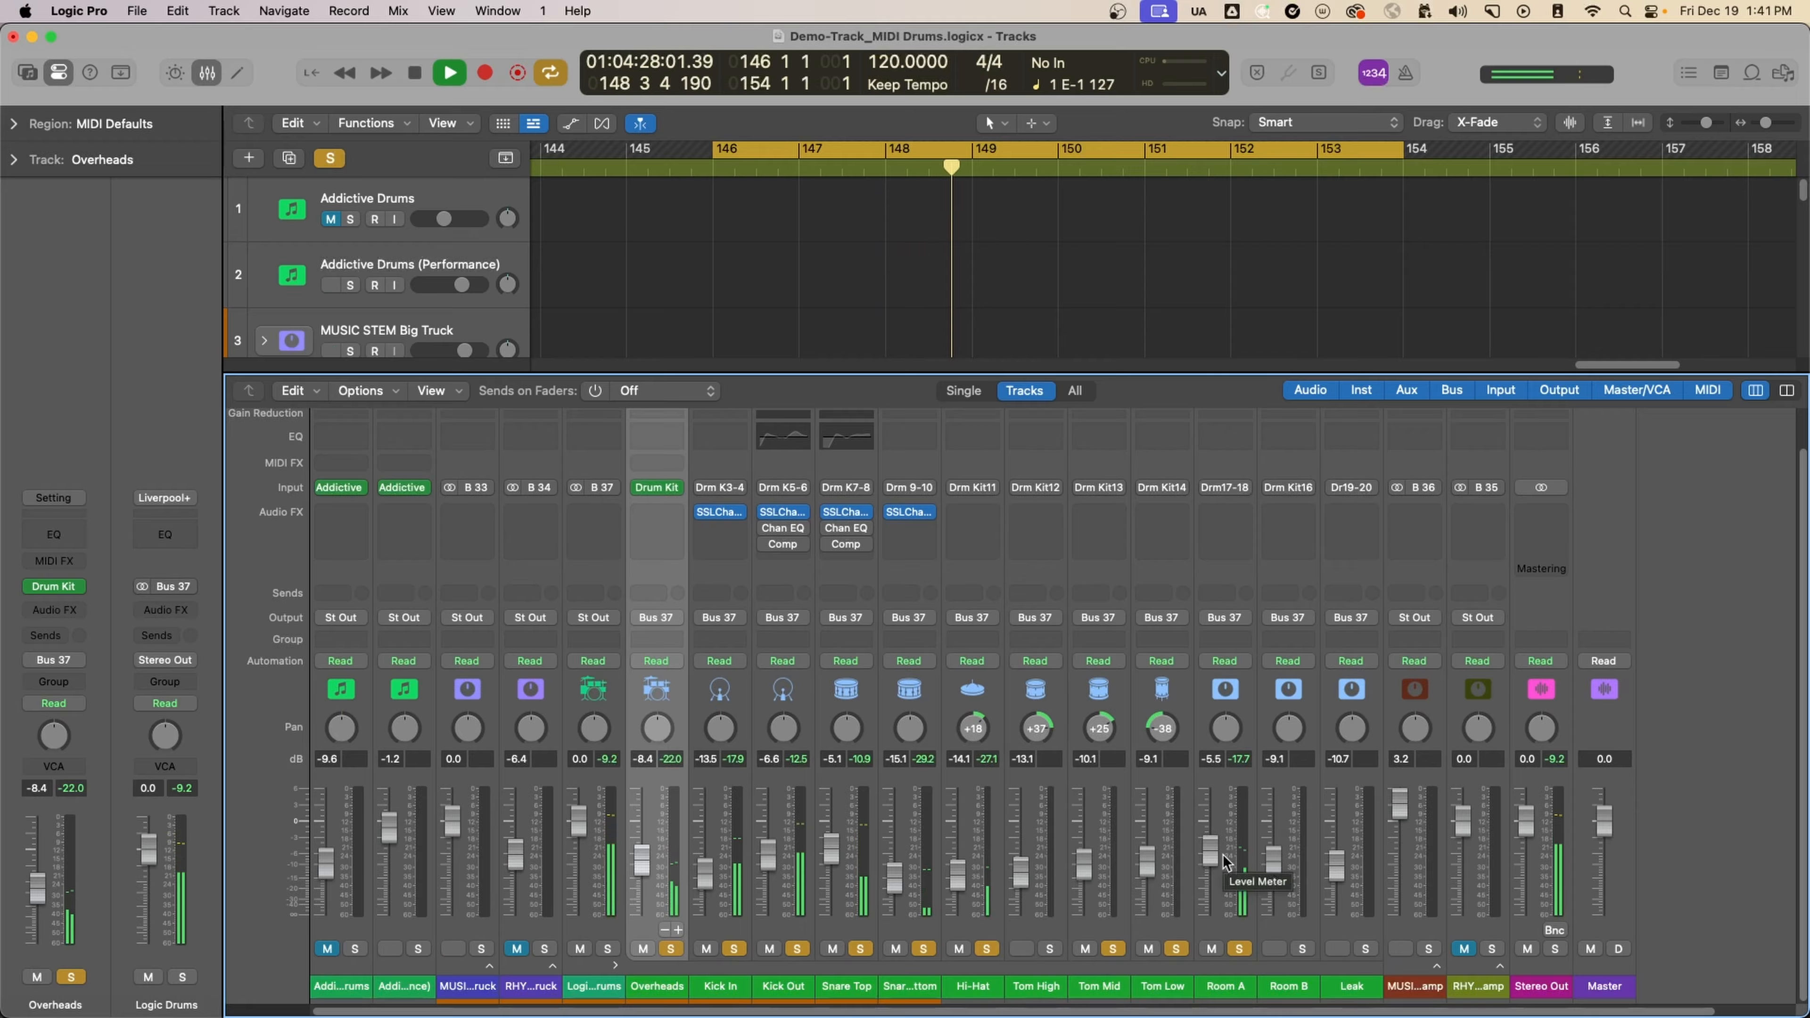
key("space")
left_click(1366, 949)
key("space")
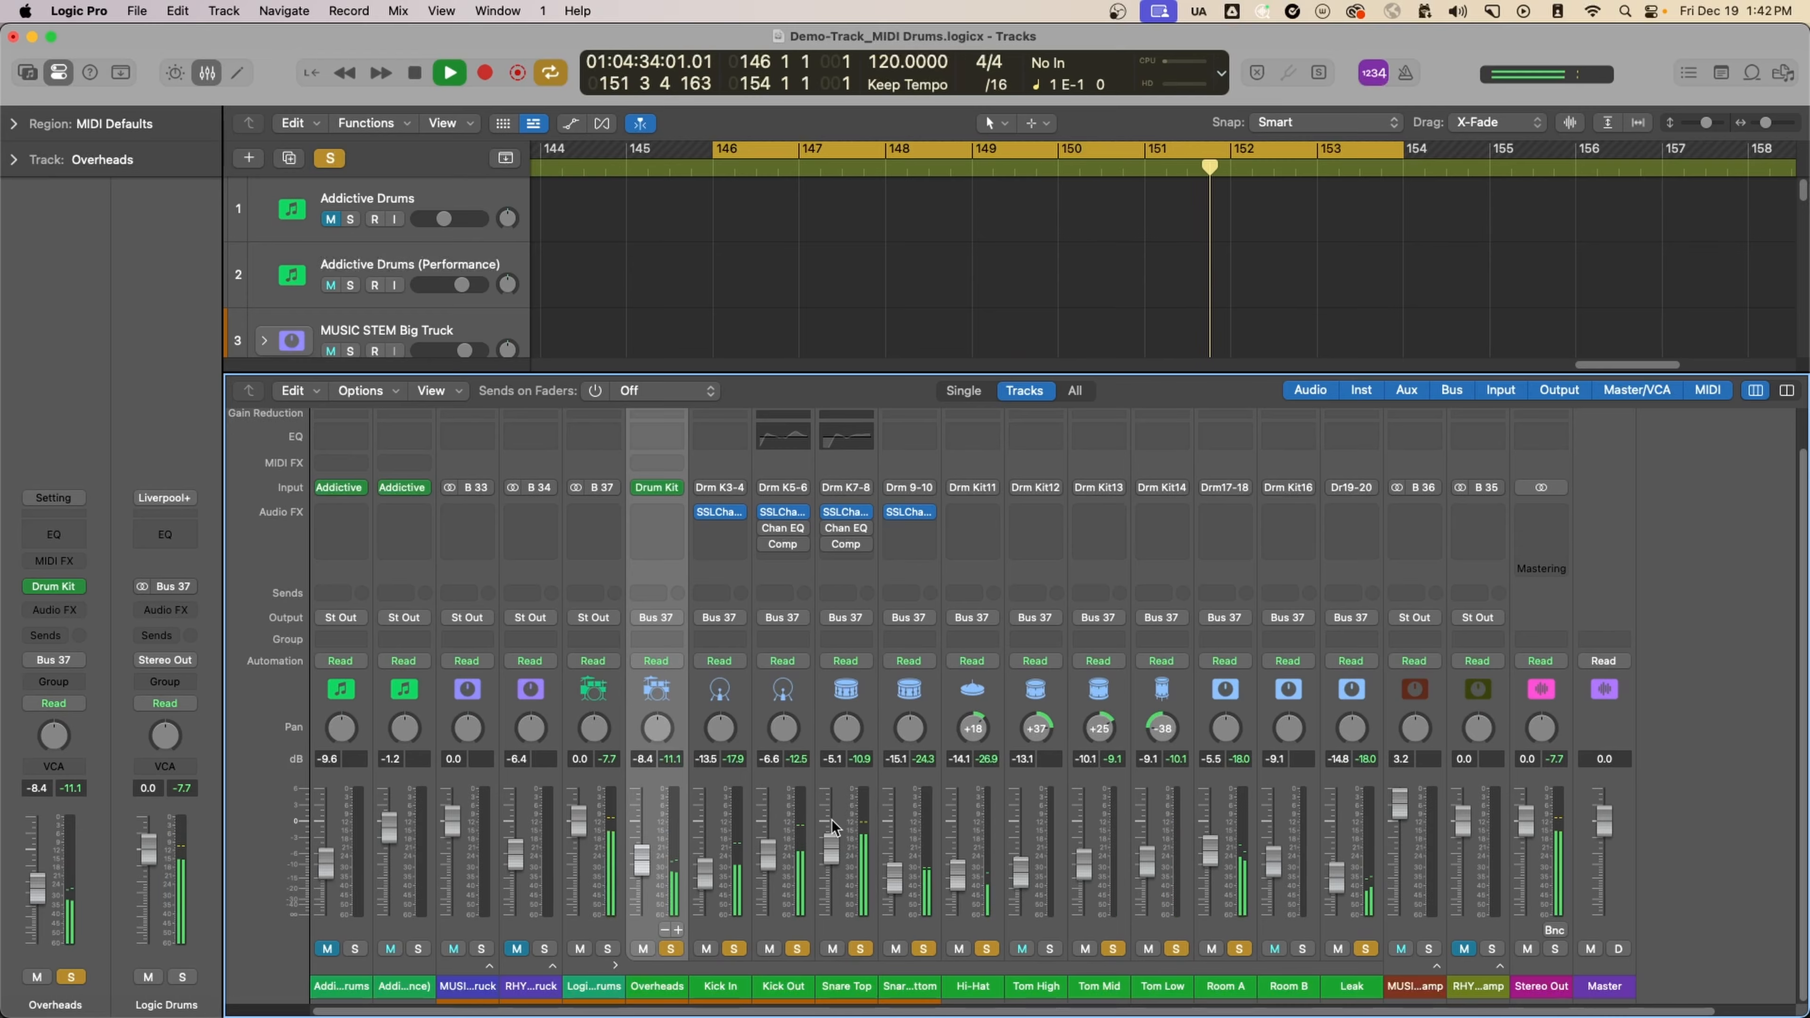
Step: Select Kick In through Snare Bottom, lower their faders together to -14.7 dB on Kick In, and raise Tom Mid to -8.8 dB
left_click(799, 704)
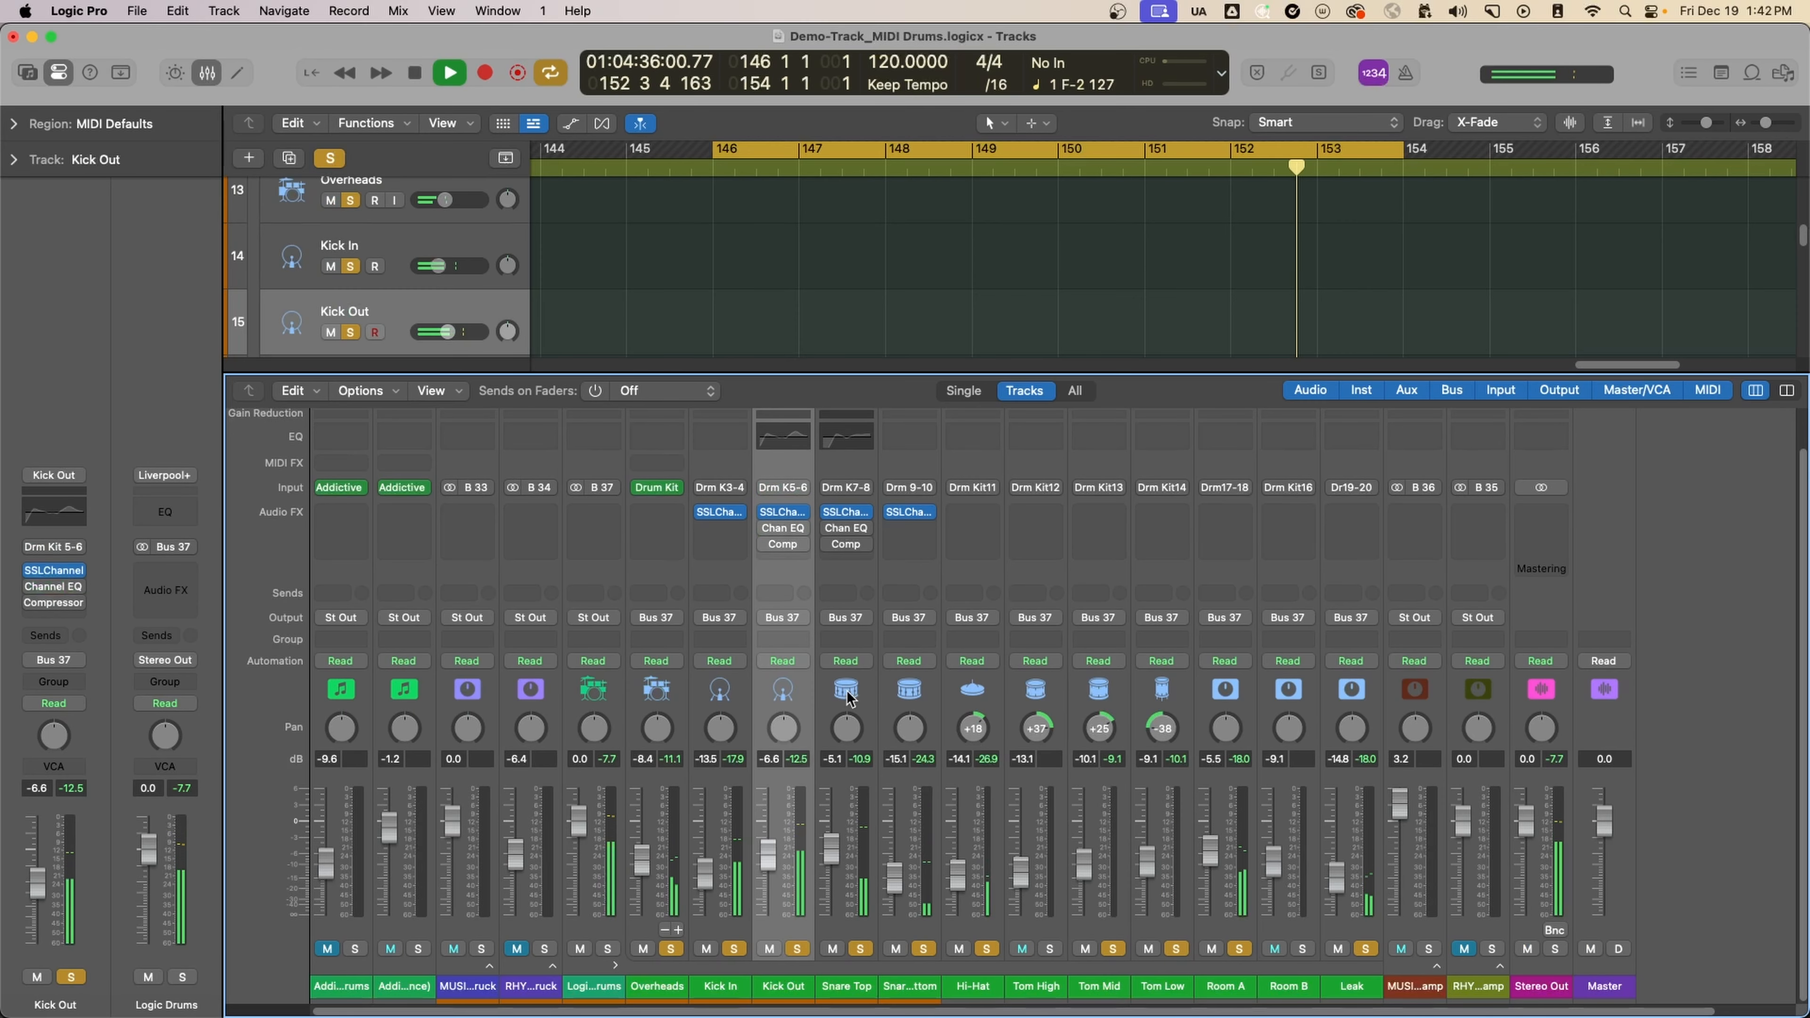
left_click(849, 702, "shift")
key("Up")
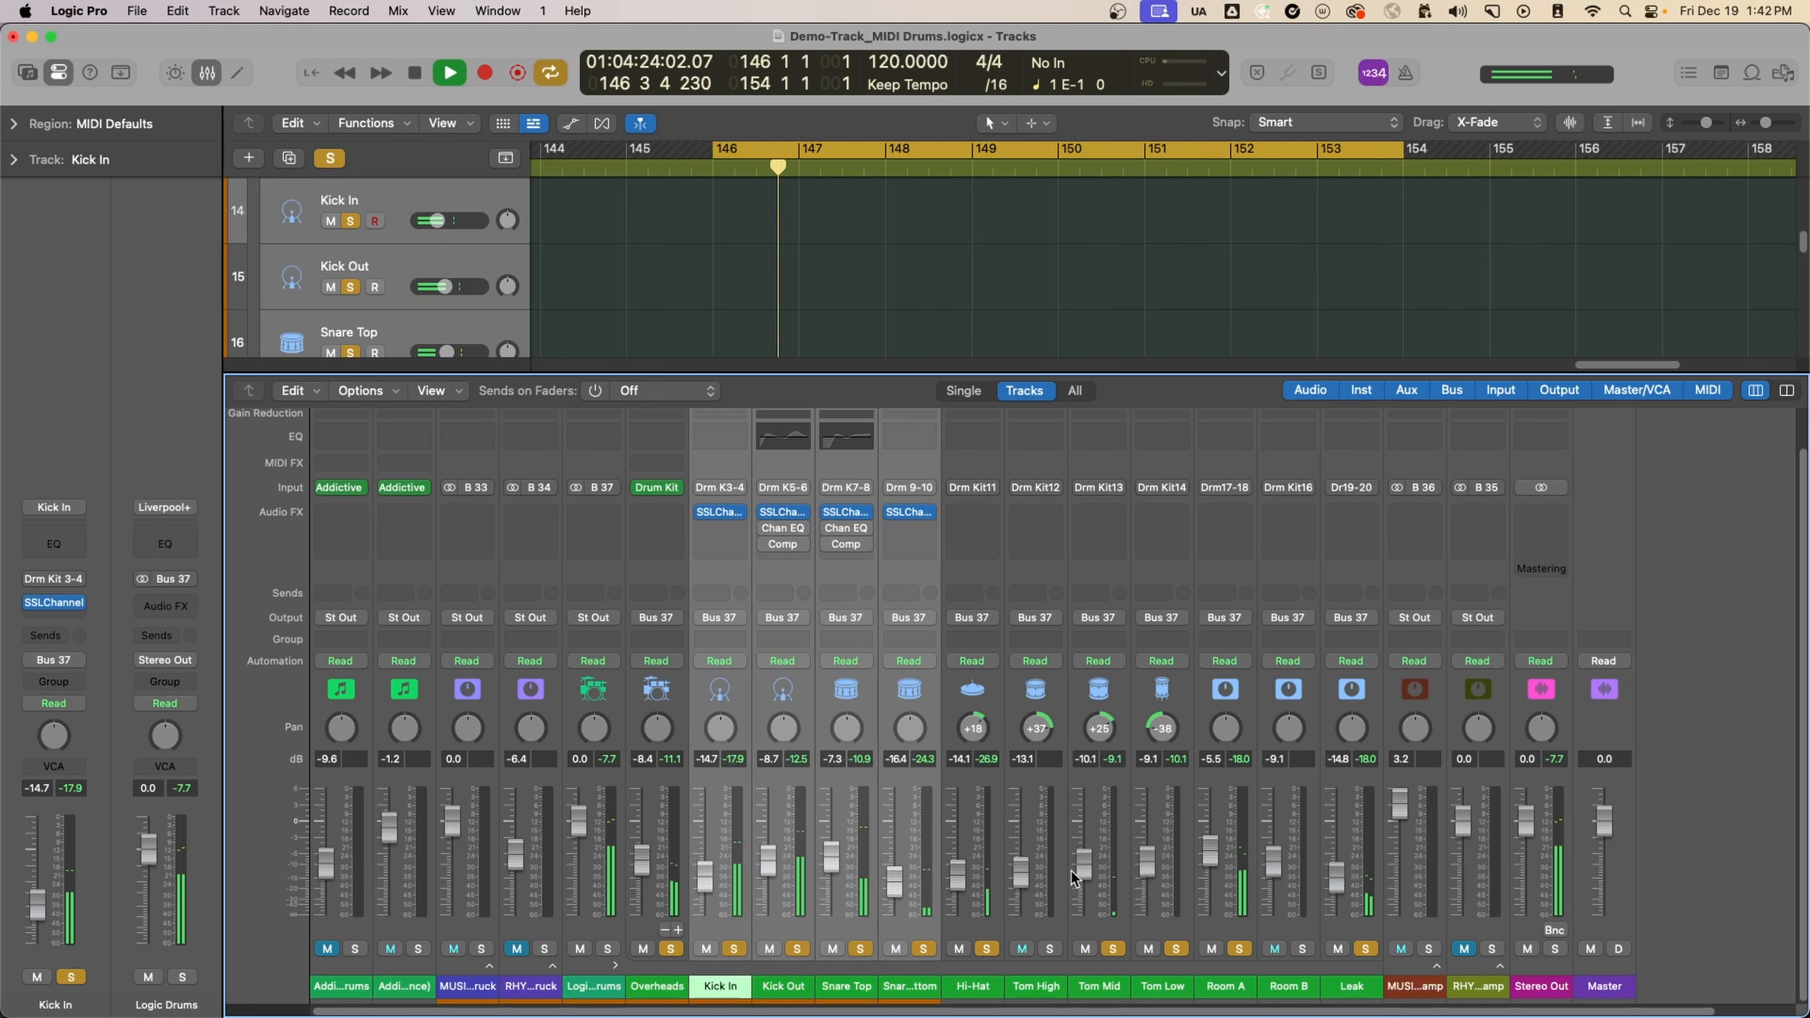
key("space")
Step: Add a Channel EQ to the Hi-Hat with a 12 dB/oct low cut at about 790 Hz
left_click(987, 697)
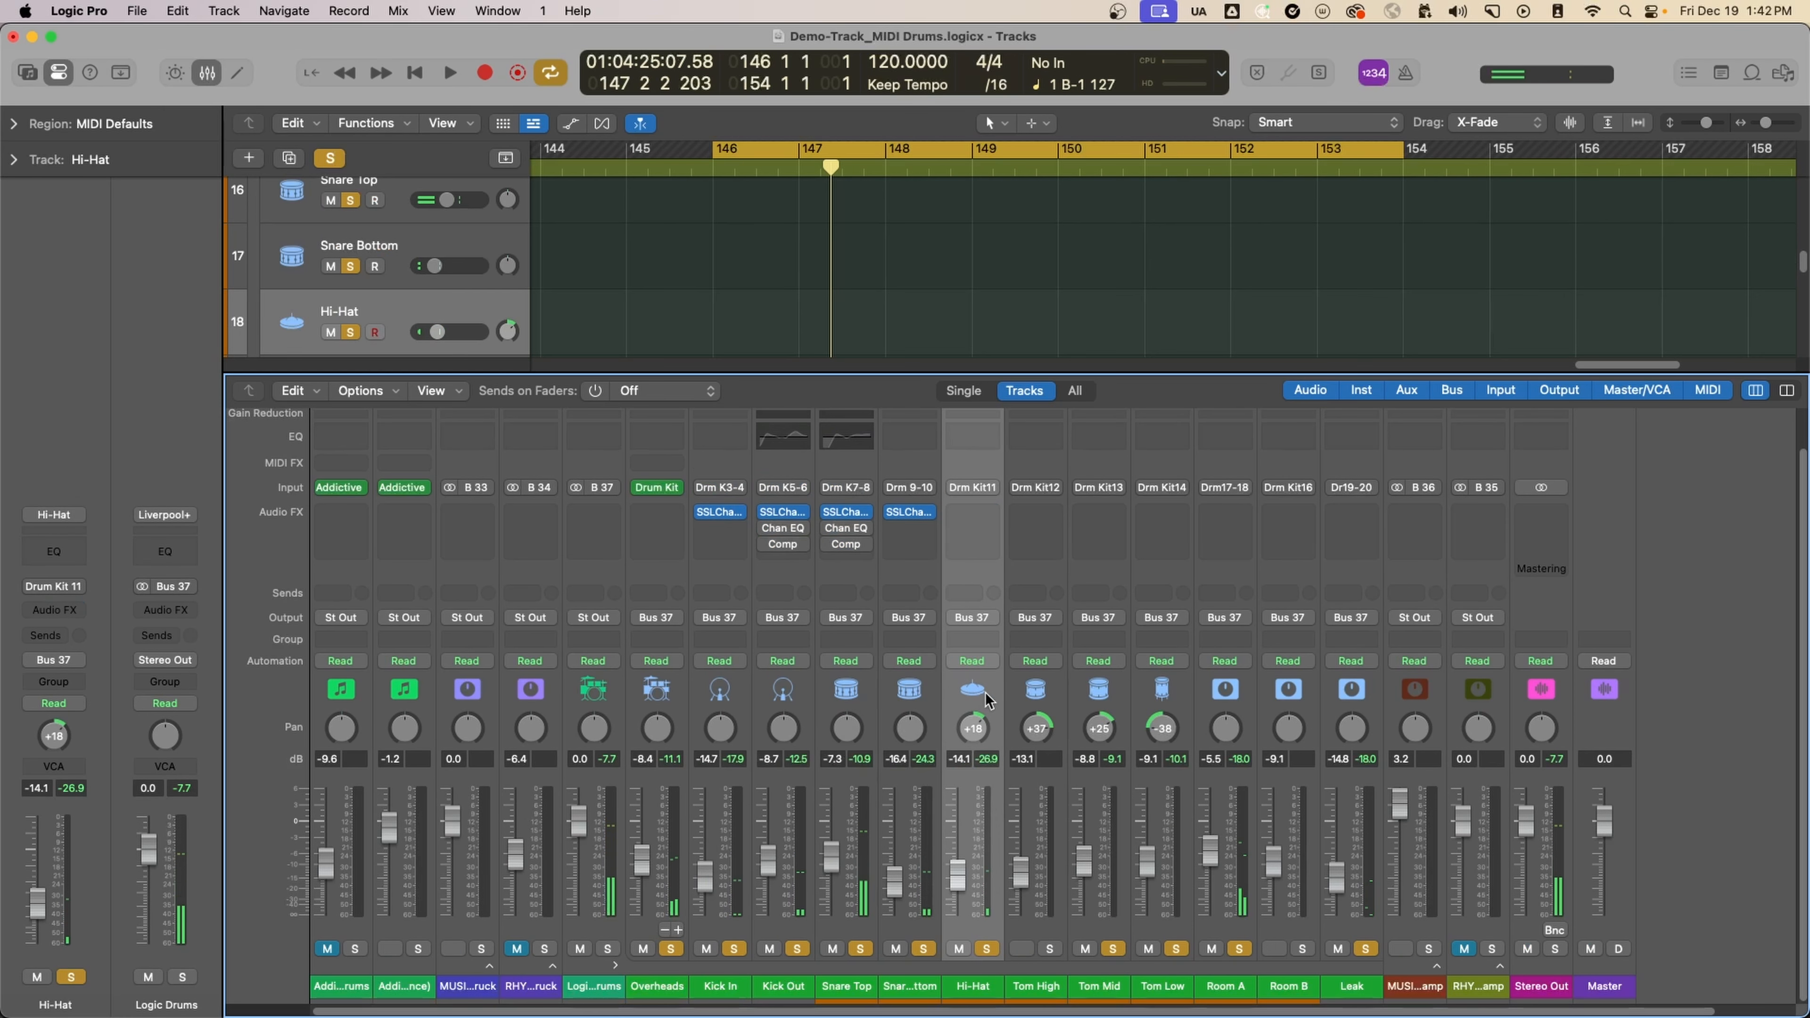
left_click(975, 481)
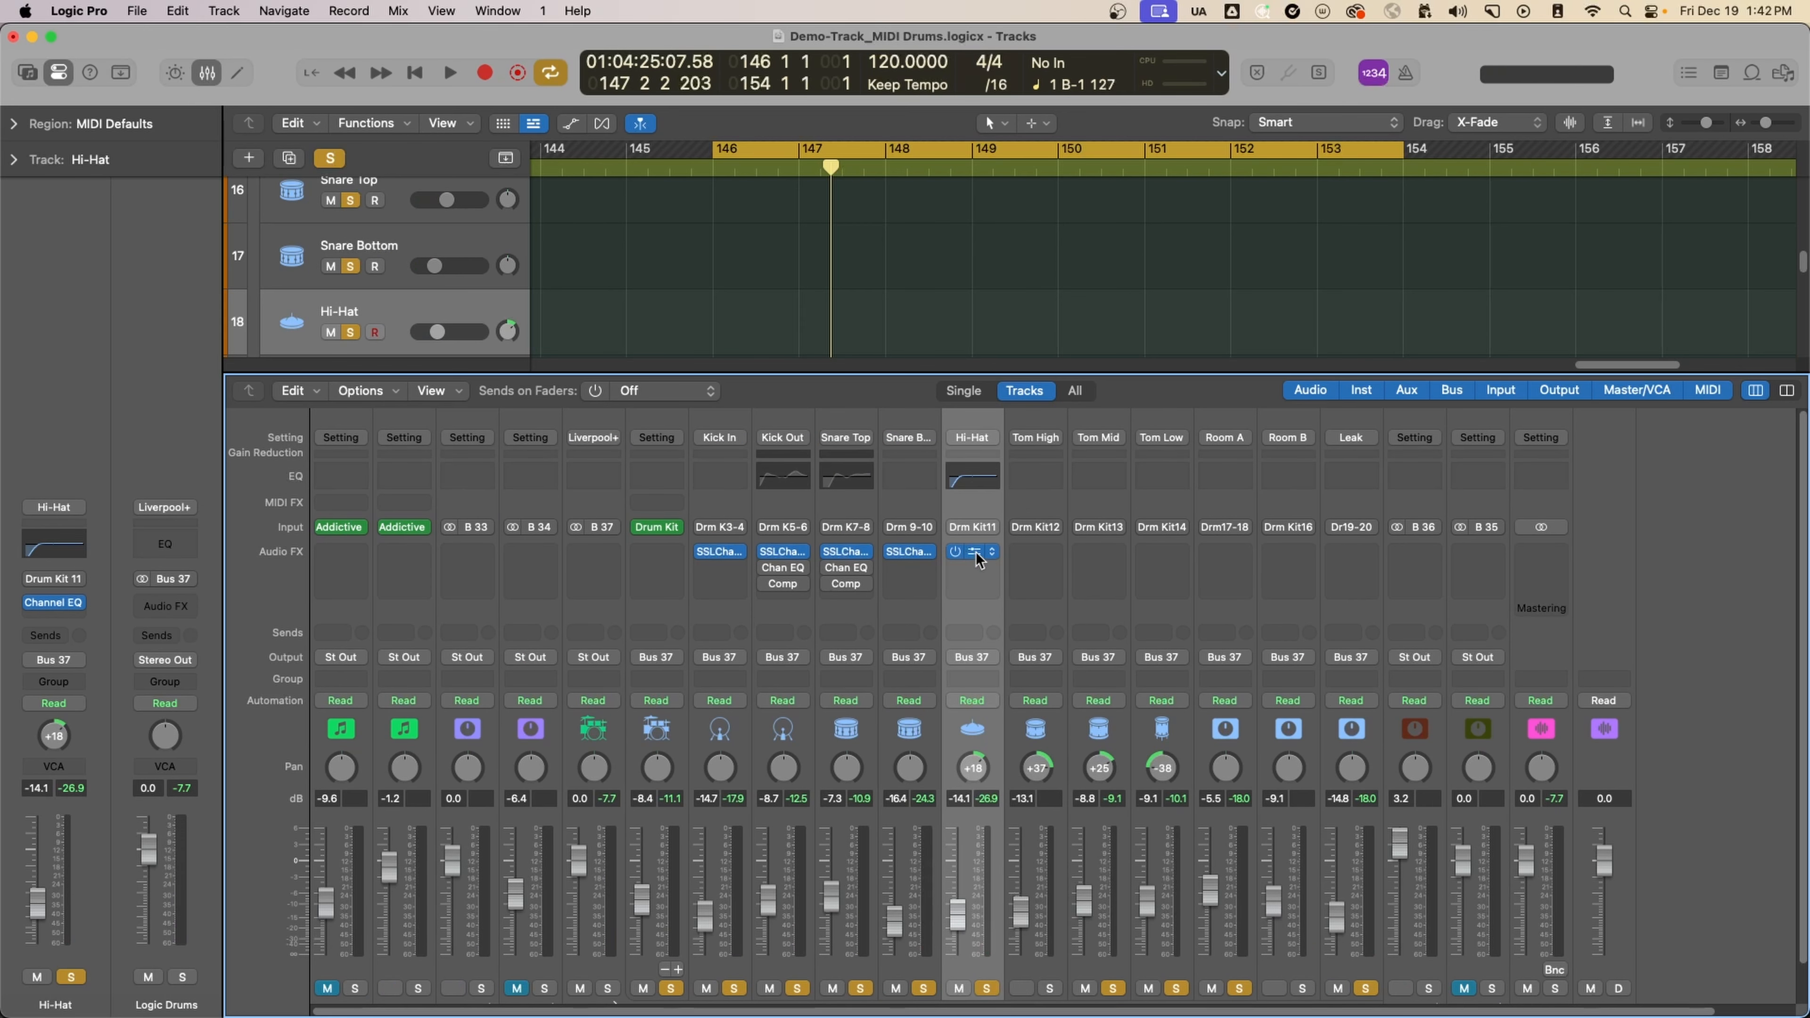
left_click(975, 556)
key("space")
left_click_drag(881, 556, 1046, 519)
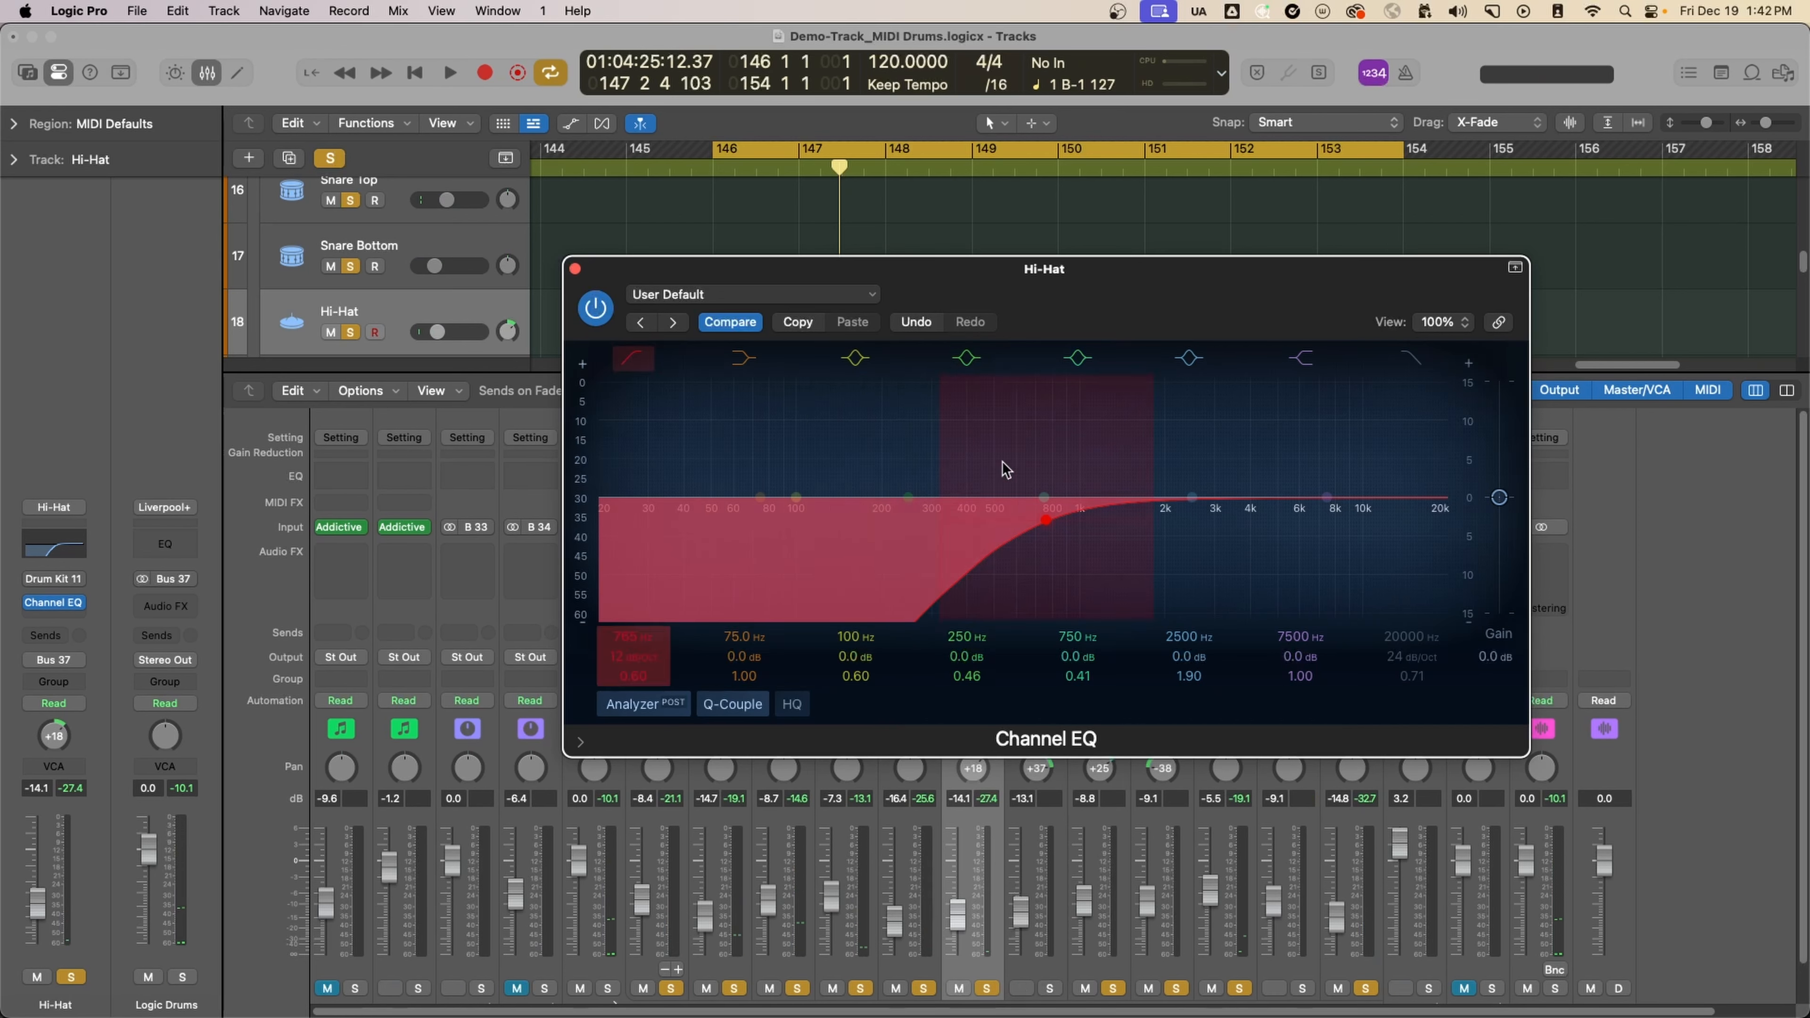
Step: Close the Hi-Hat EQ and copy the Channel EQ and Compressor from Snare Top to Tom Mid
left_click(575, 269)
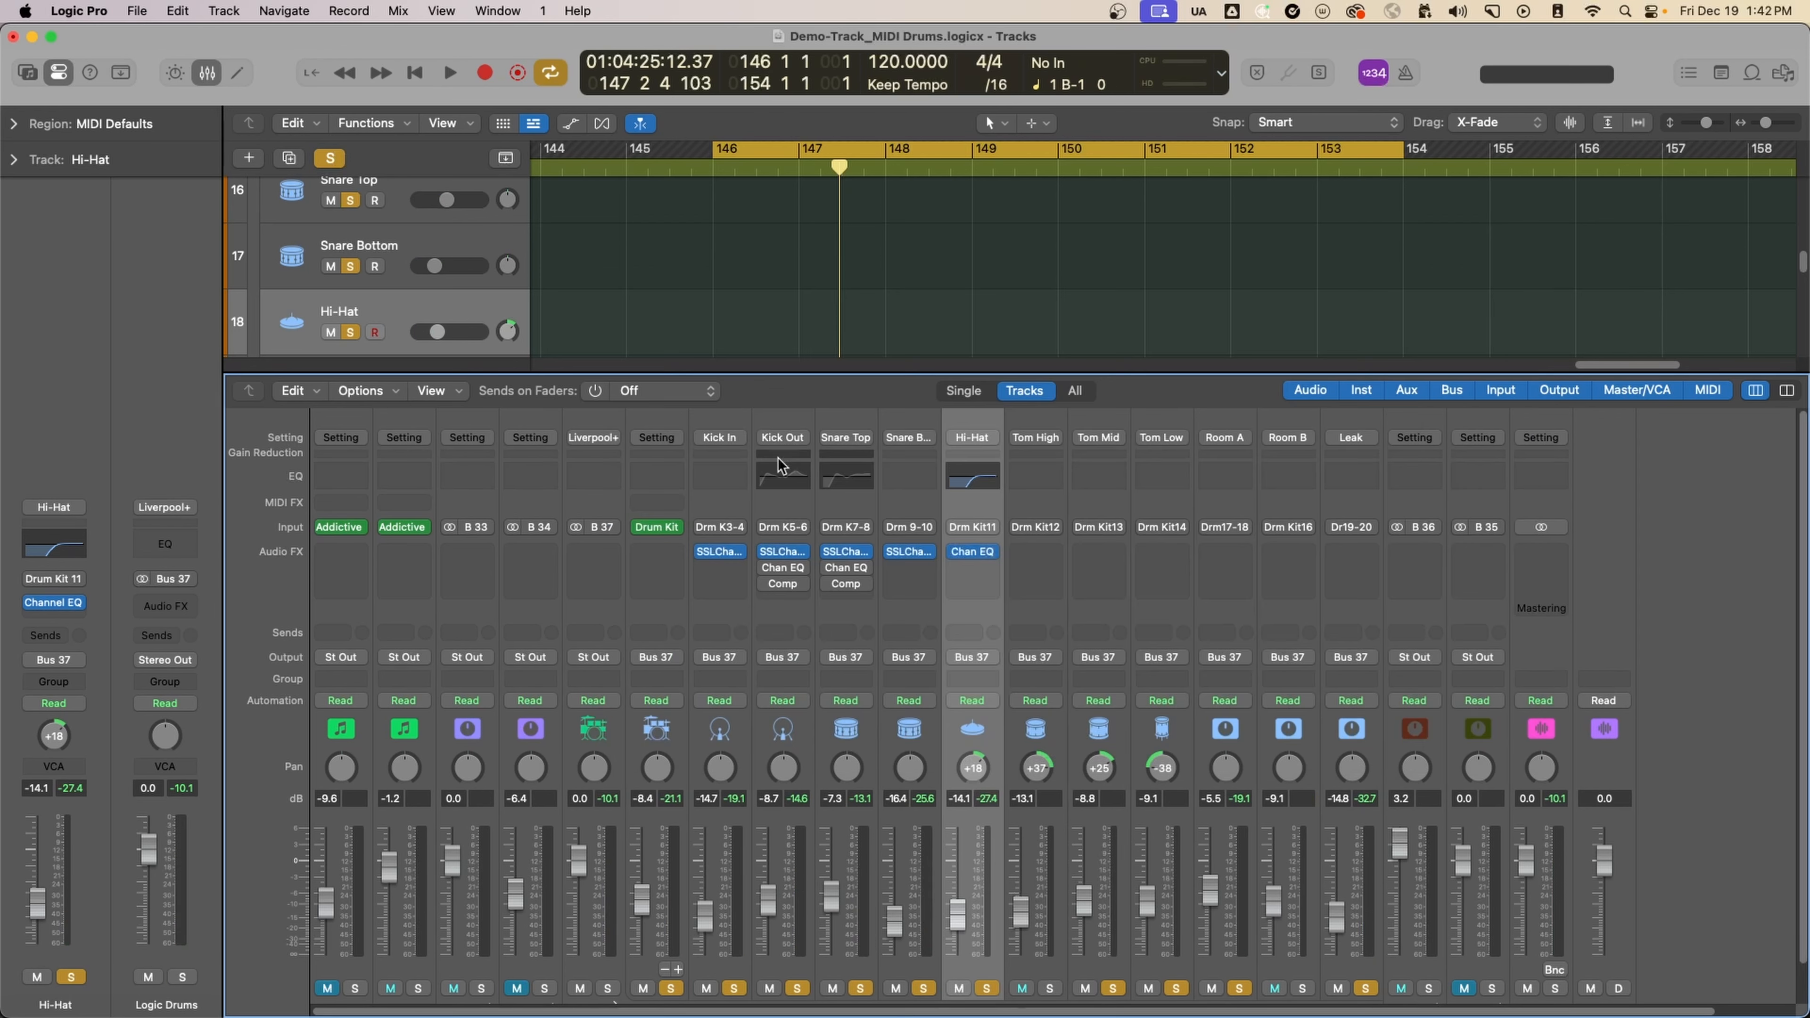
scroll(1161, 687, "down", 2)
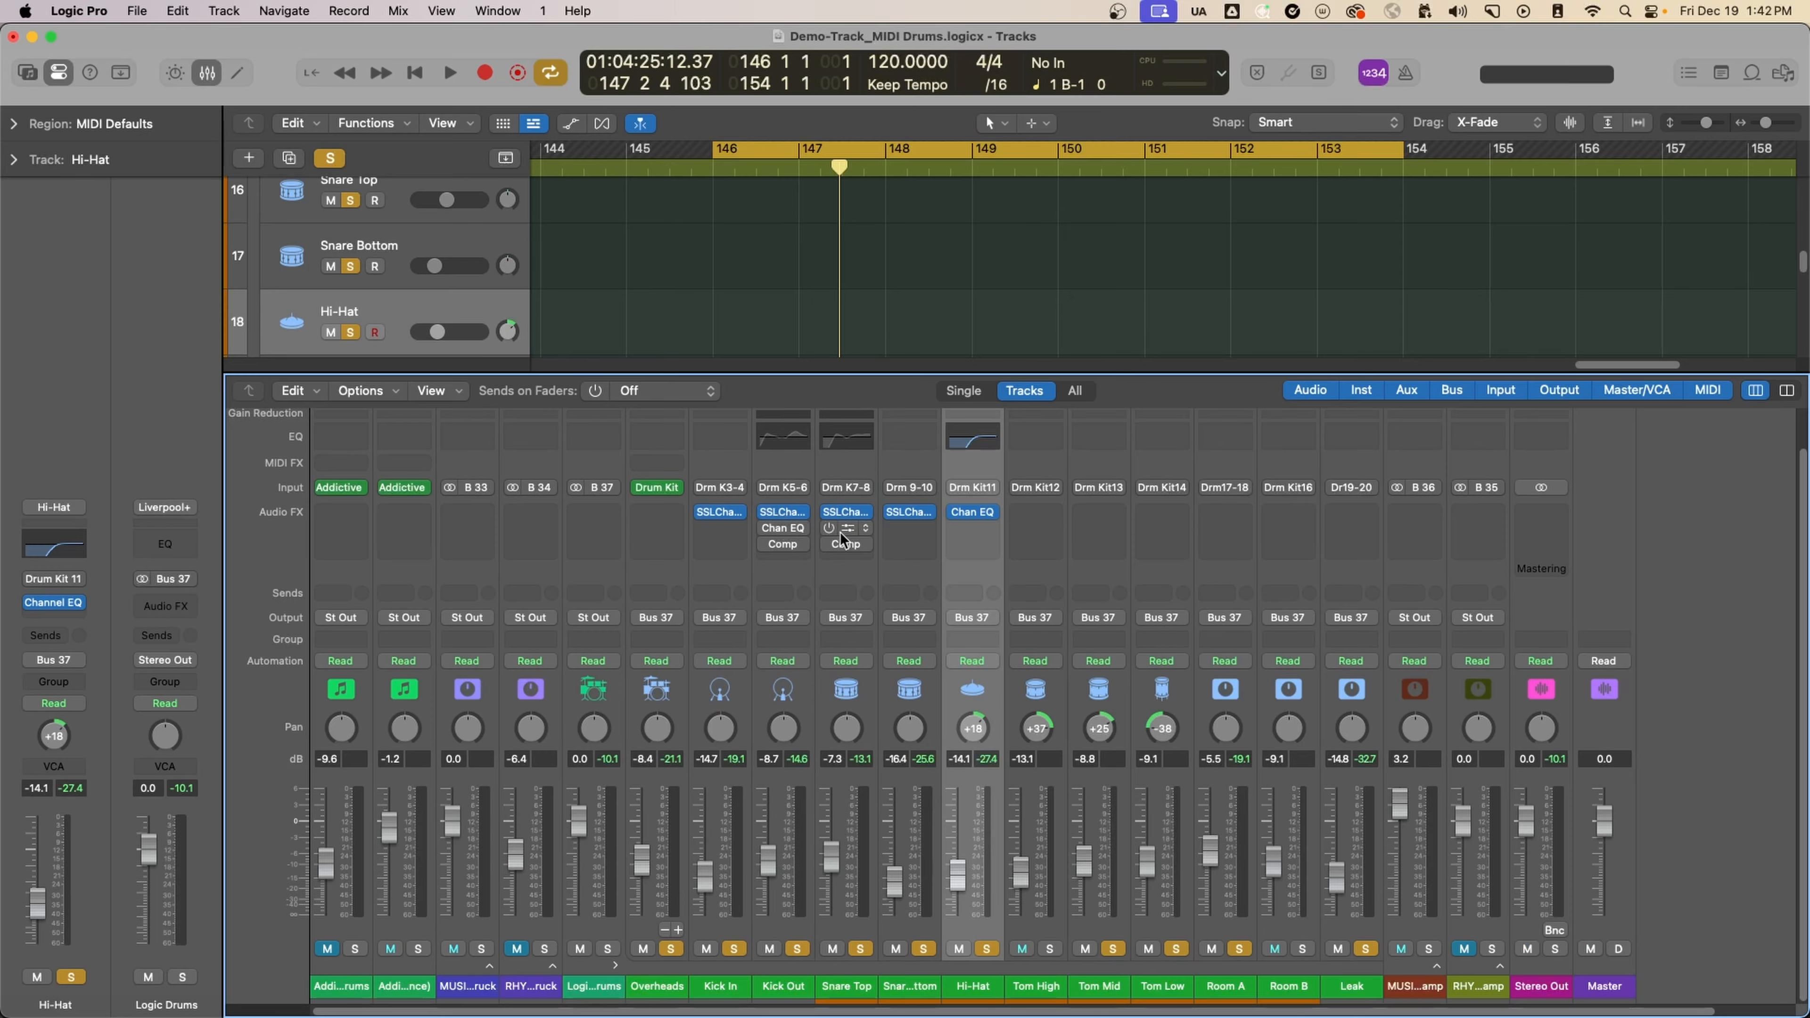
left_click_drag(882, 545, 1098, 515)
left_click_drag(848, 552, 1103, 536)
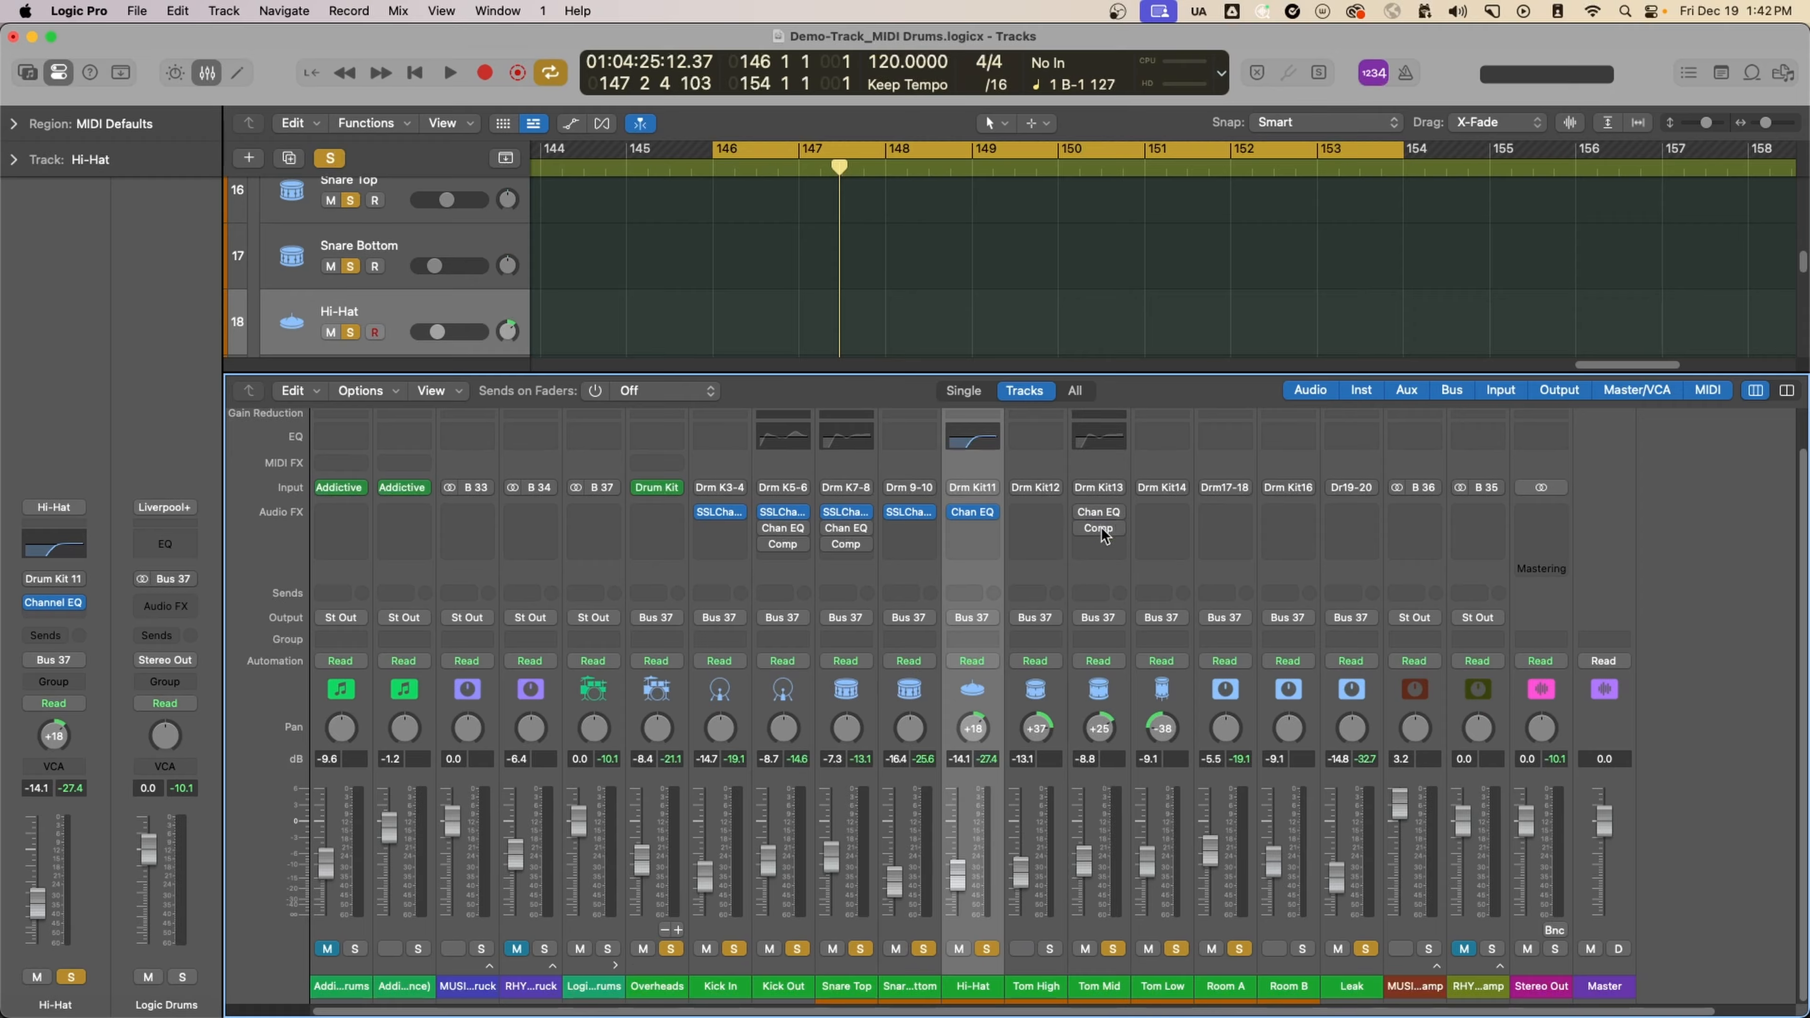
Step: Play bar 149 as a loop and enable the Channel EQ on Tom Mid
left_click_drag(1030, 139, 1047, 141)
key("space")
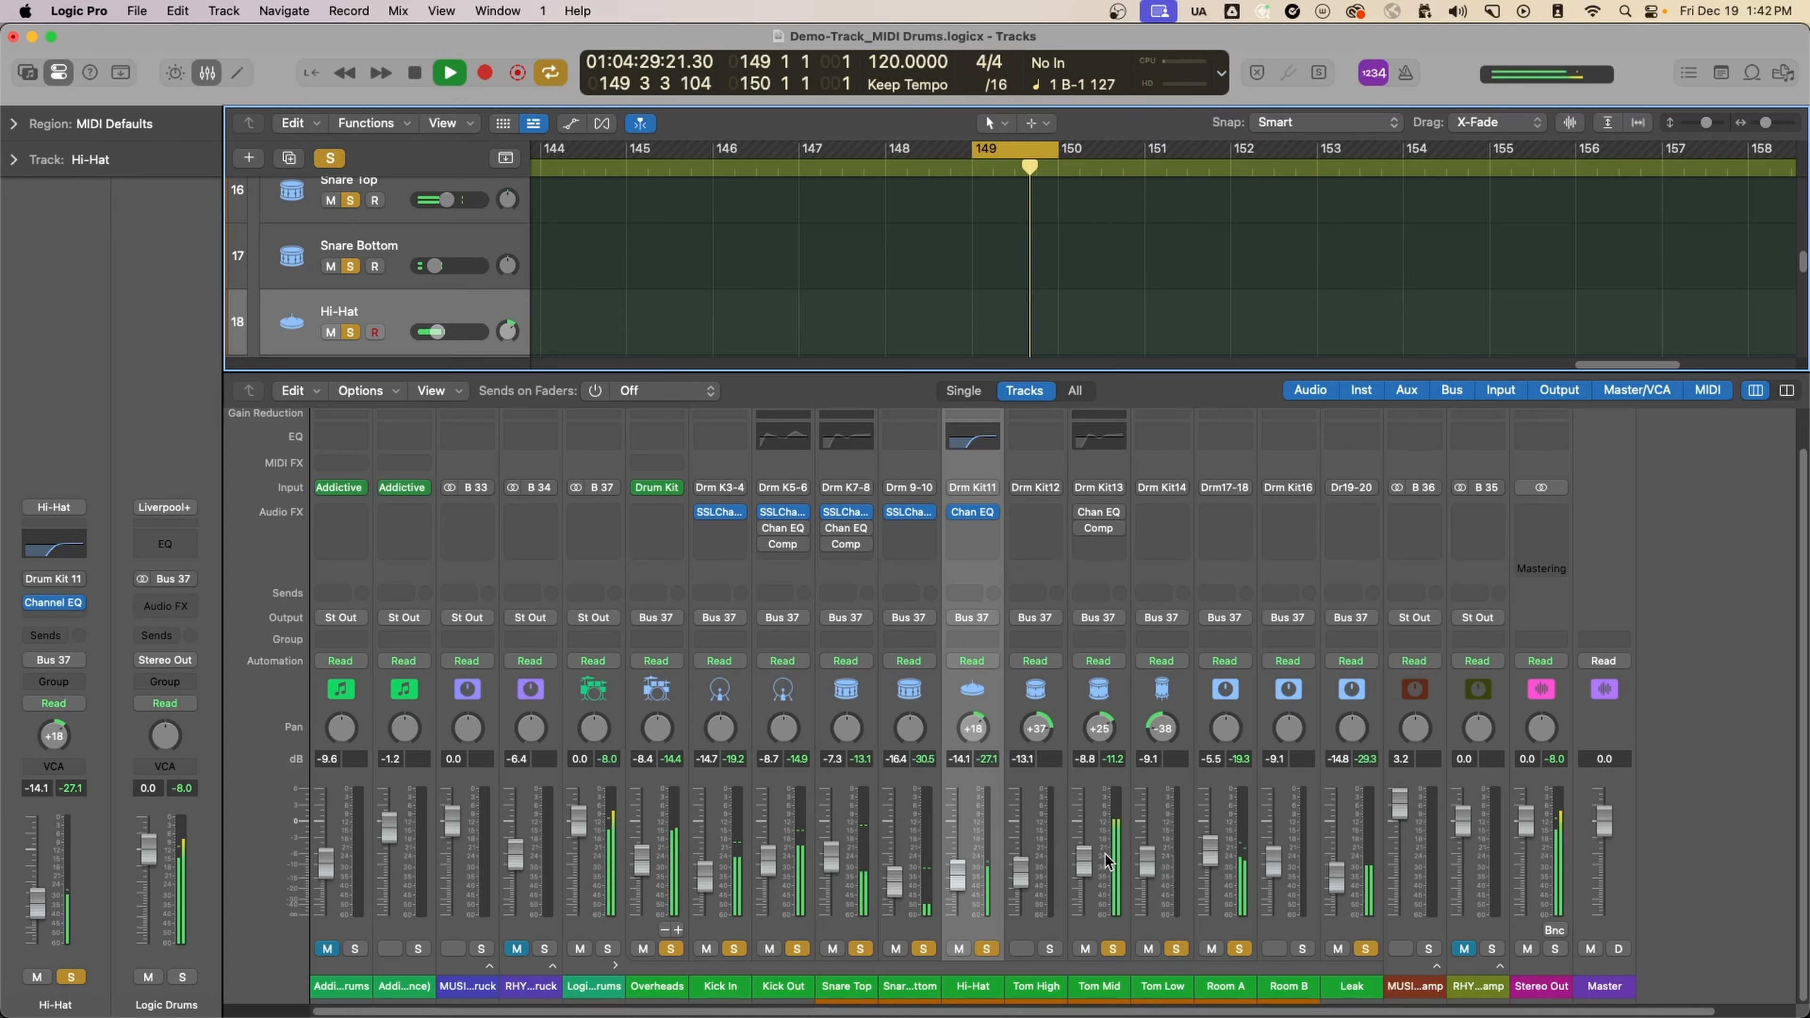
mouse_move(1085, 519)
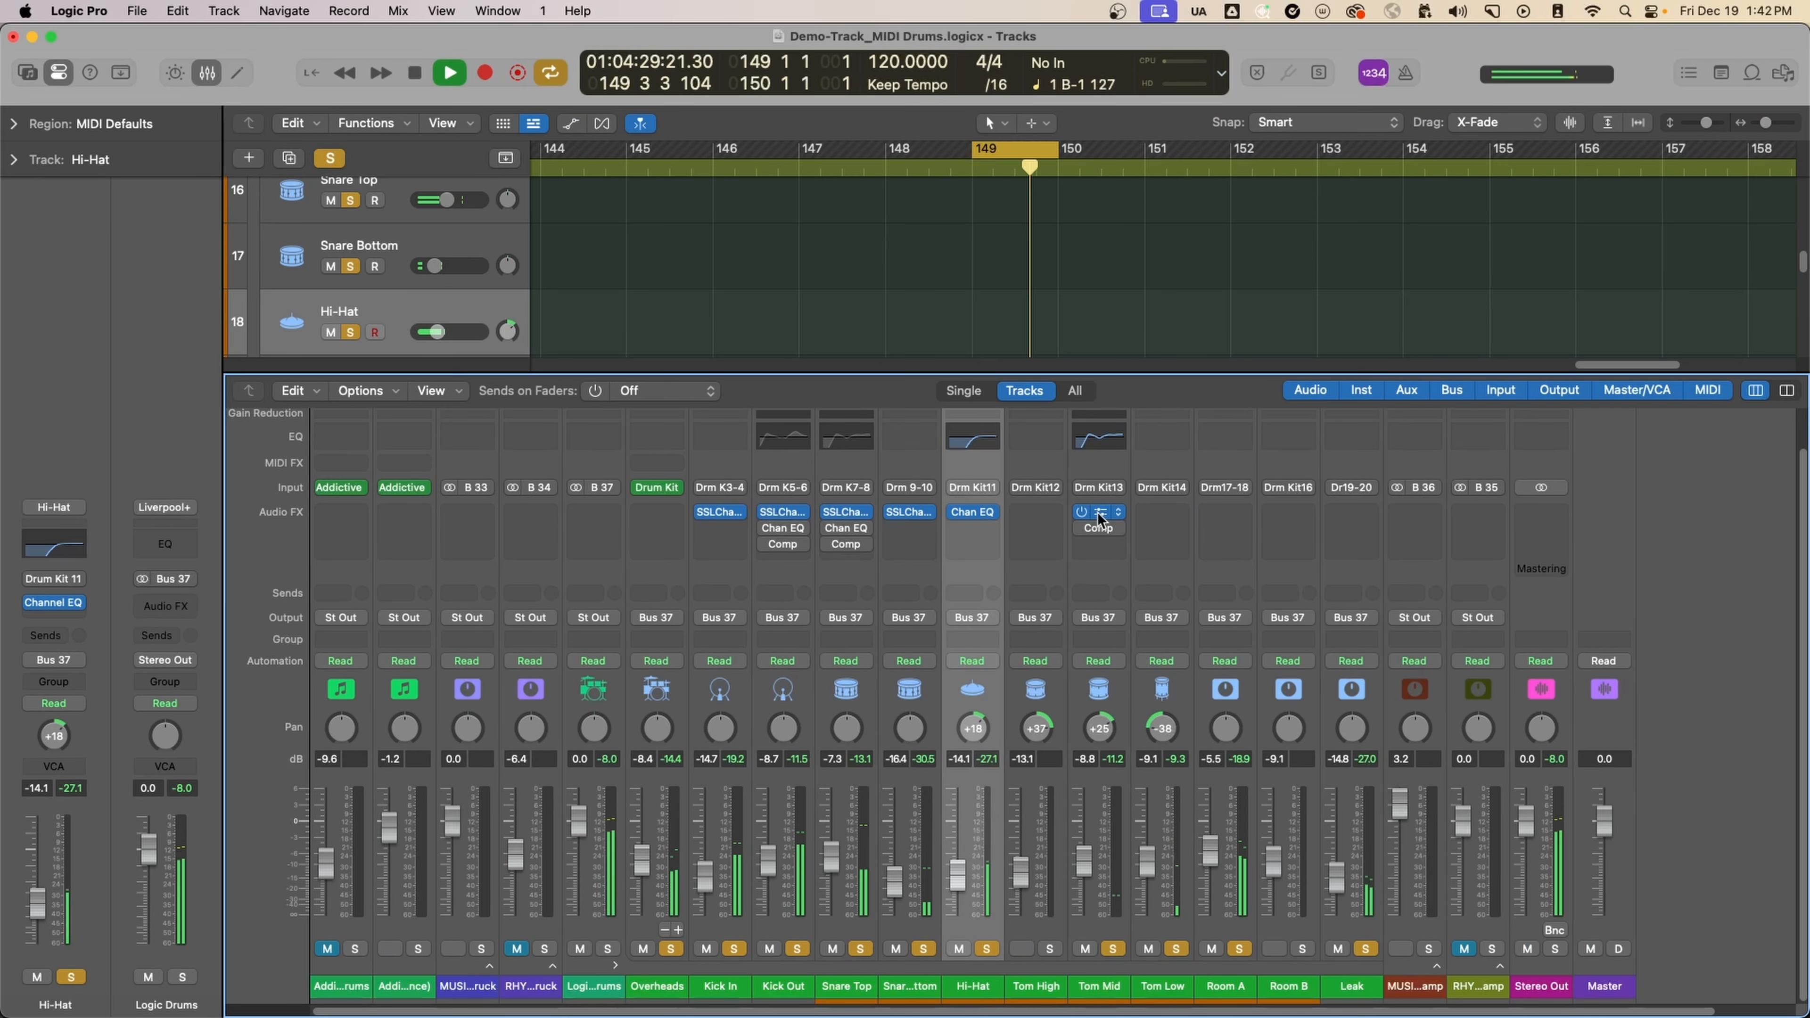
Step: Shape Tom Mid's EQ with a 98.5 Hz low cut, -6.8 dB at 675 Hz, +3.0 dB at 3220 Hz and a +6.7 dB high shelf at 5950 Hz
left_click(1098, 518)
left_click_drag(831, 479, 794, 479)
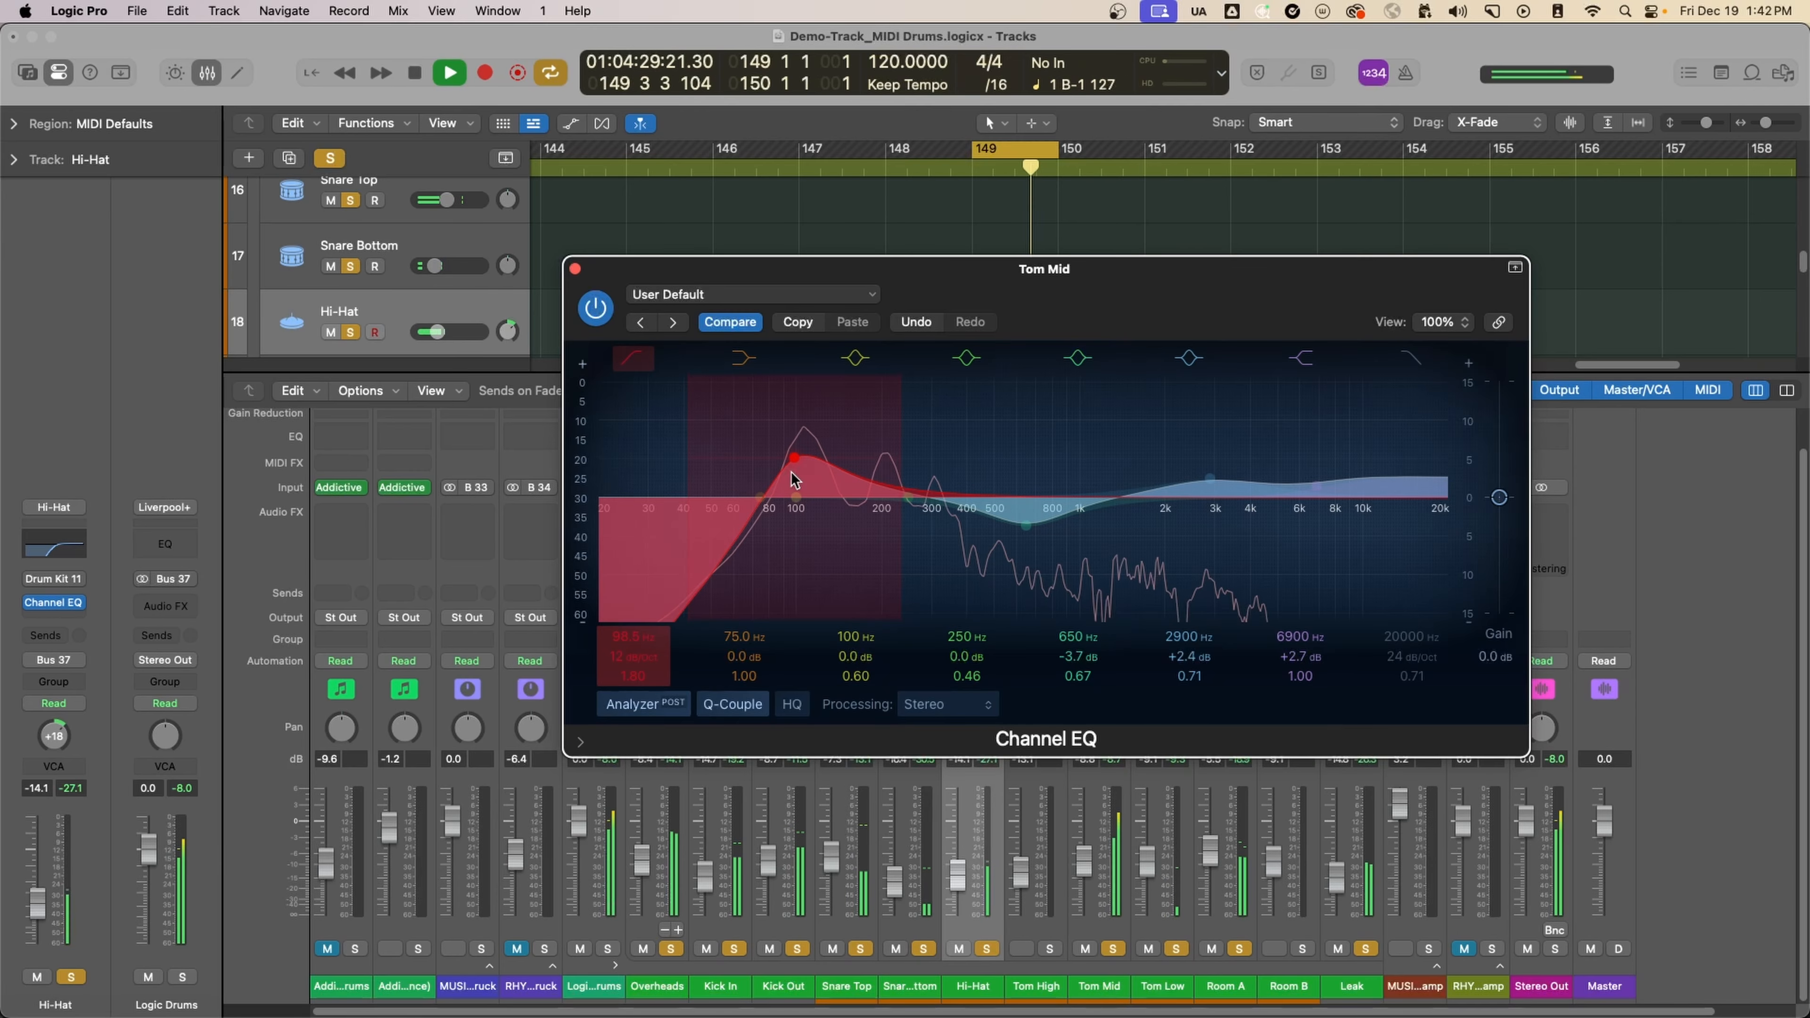
mouse_move(1036, 542)
left_mouse_down()
mouse_move(1014, 416)
mouse_move(1071, 375)
mouse_move(970, 374)
mouse_move(1069, 377)
mouse_move(1030, 549)
left_mouse_up()
left_click_drag(1210, 478, 1362, 463)
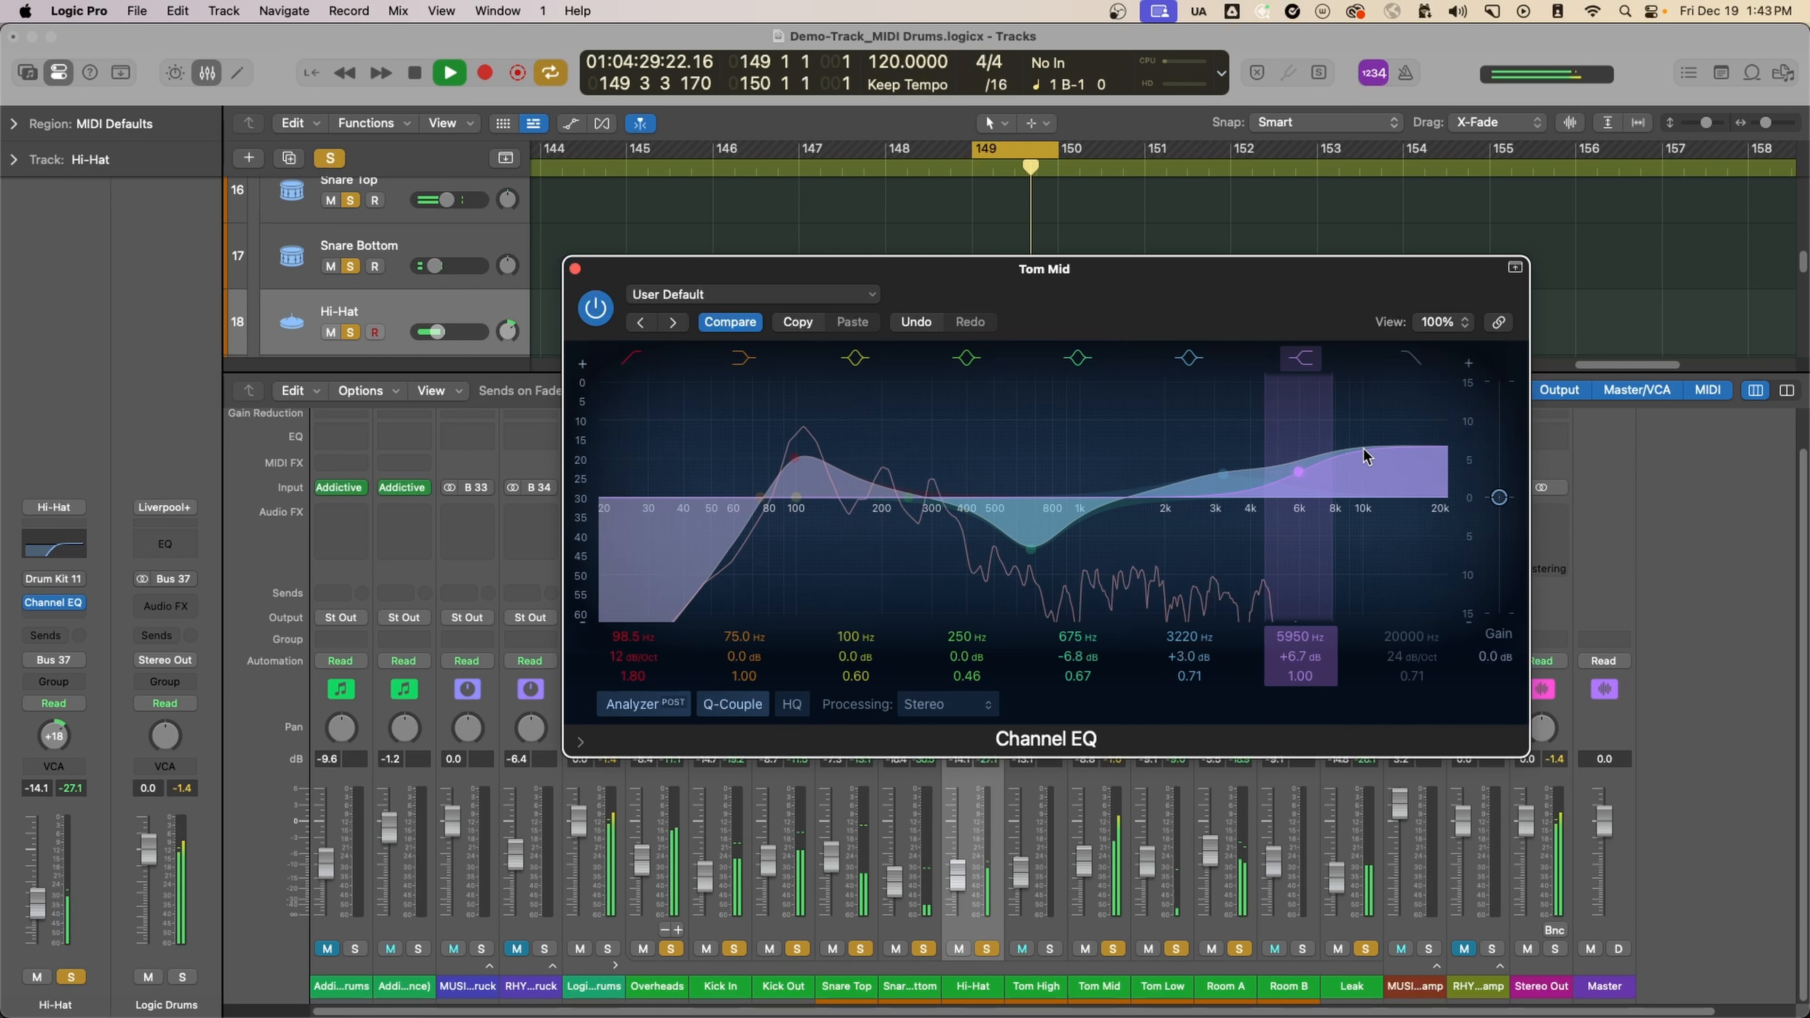
left_click(575, 269)
key("space")
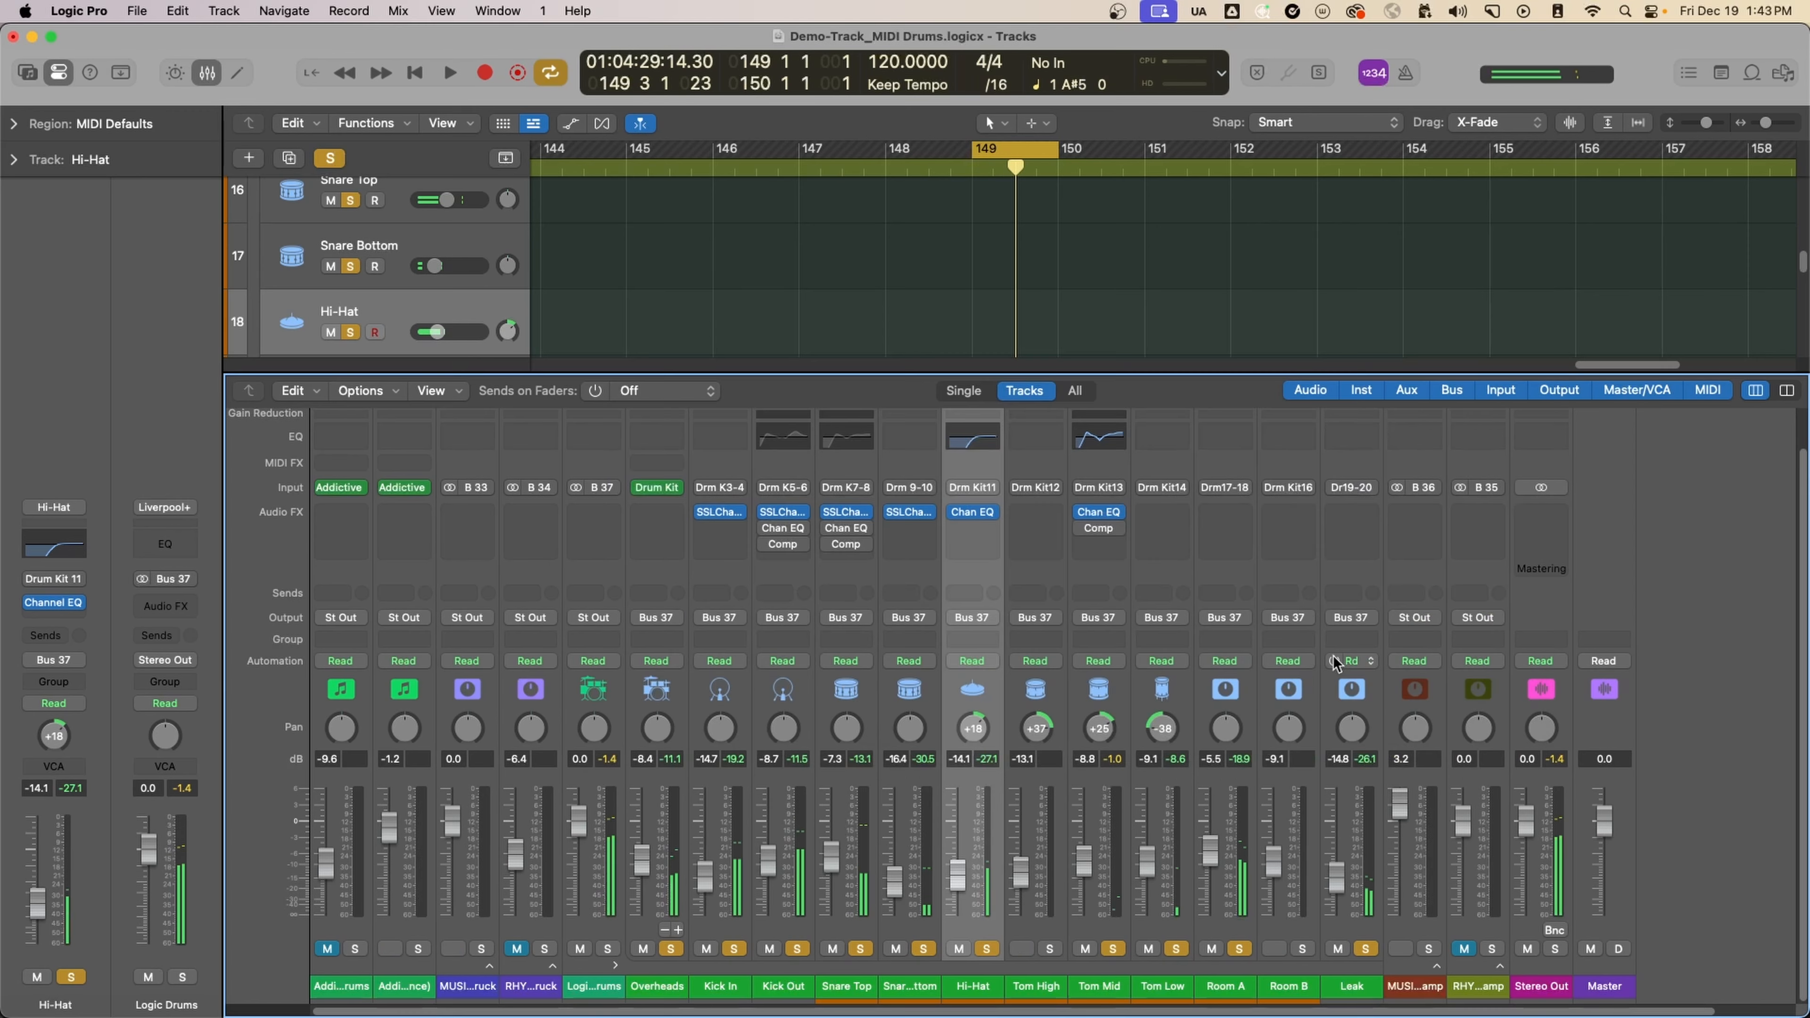
Step: Set the threshold of Tom Mid's Compressor to -15.0 dB while auditioning the loop
left_click(1102, 528)
key("space")
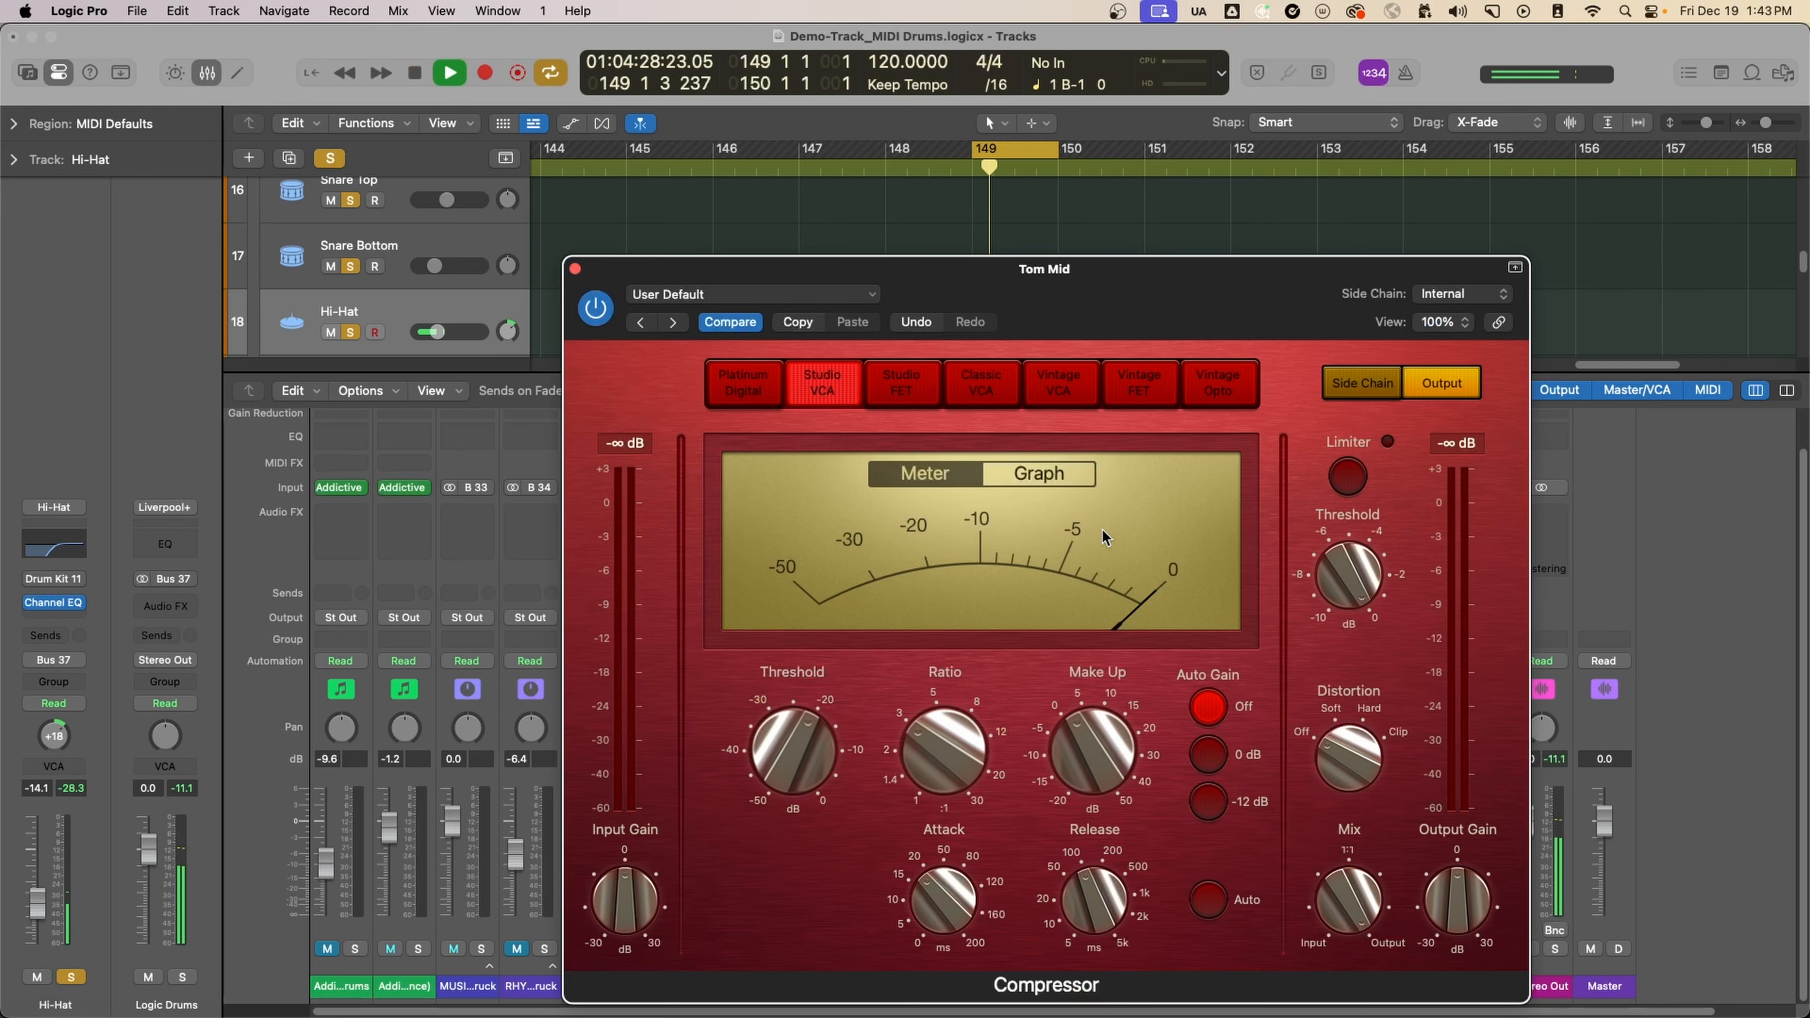
key("space")
mouse_move(797, 757)
key("space")
mouse_move(794, 750)
left_mouse_down()
mouse_move(828, 738)
mouse_move(788, 733)
left_mouse_up()
key("space")
key("space")
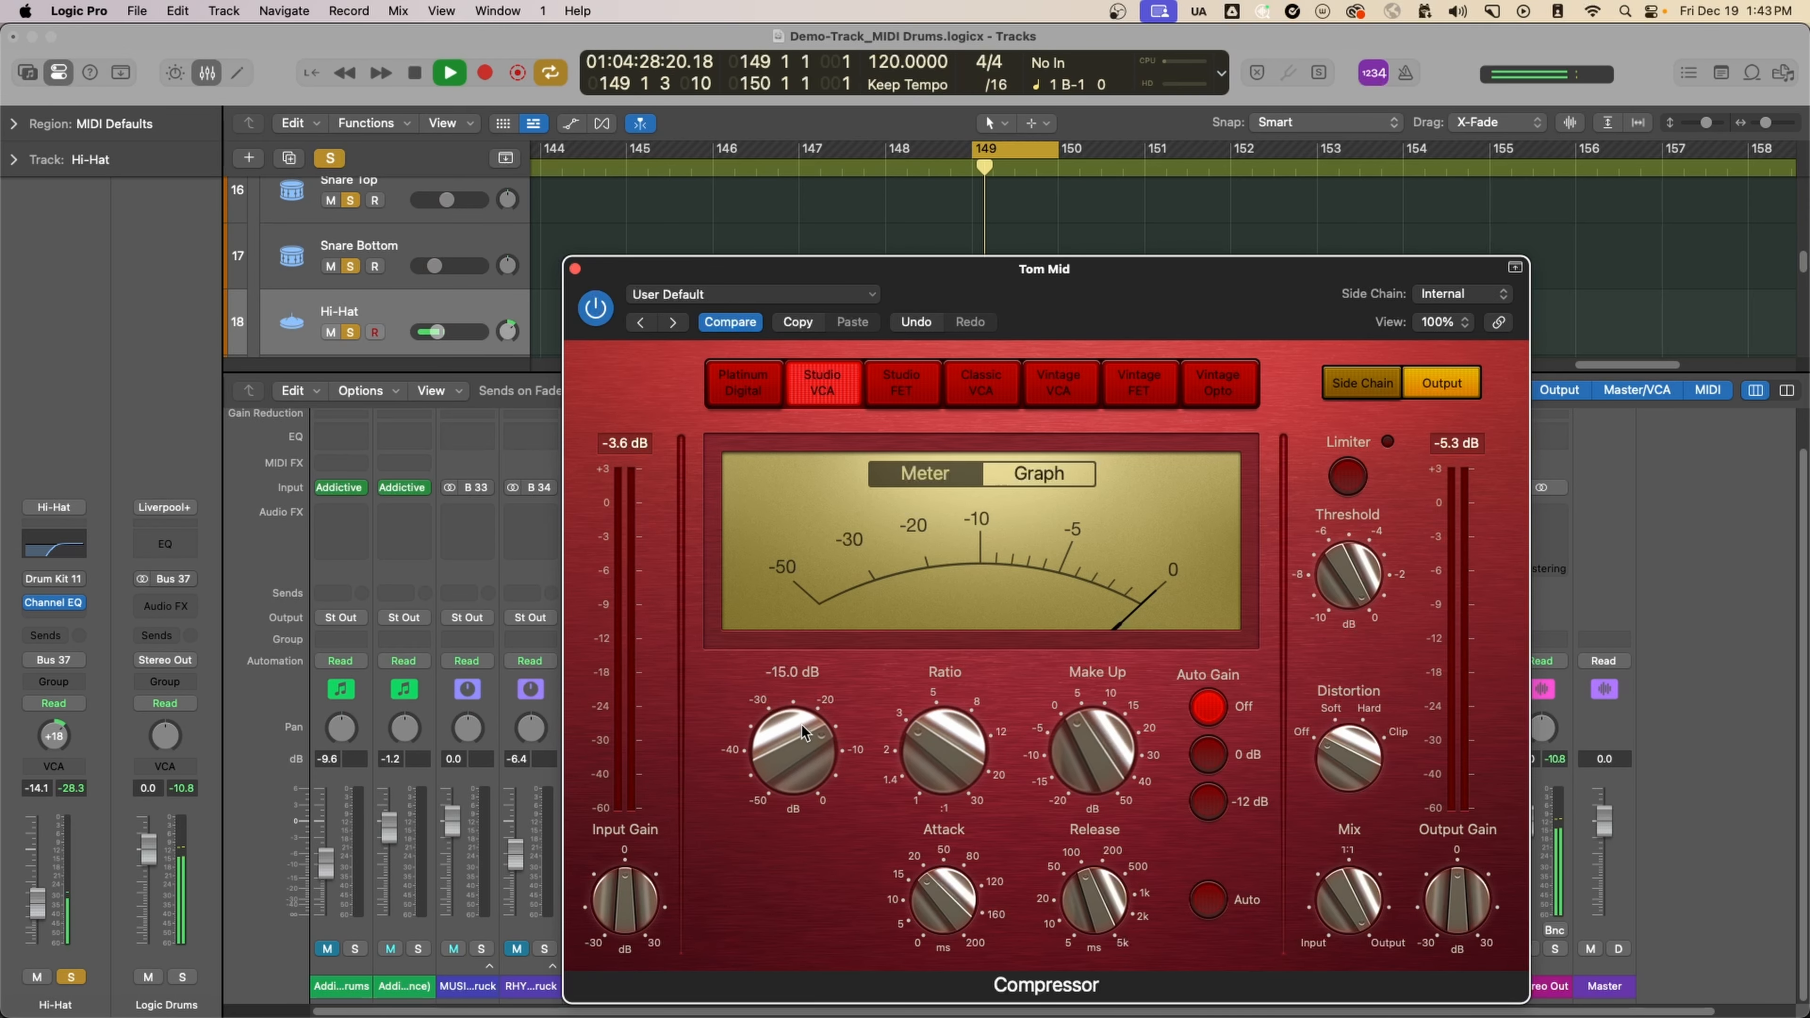
key("space")
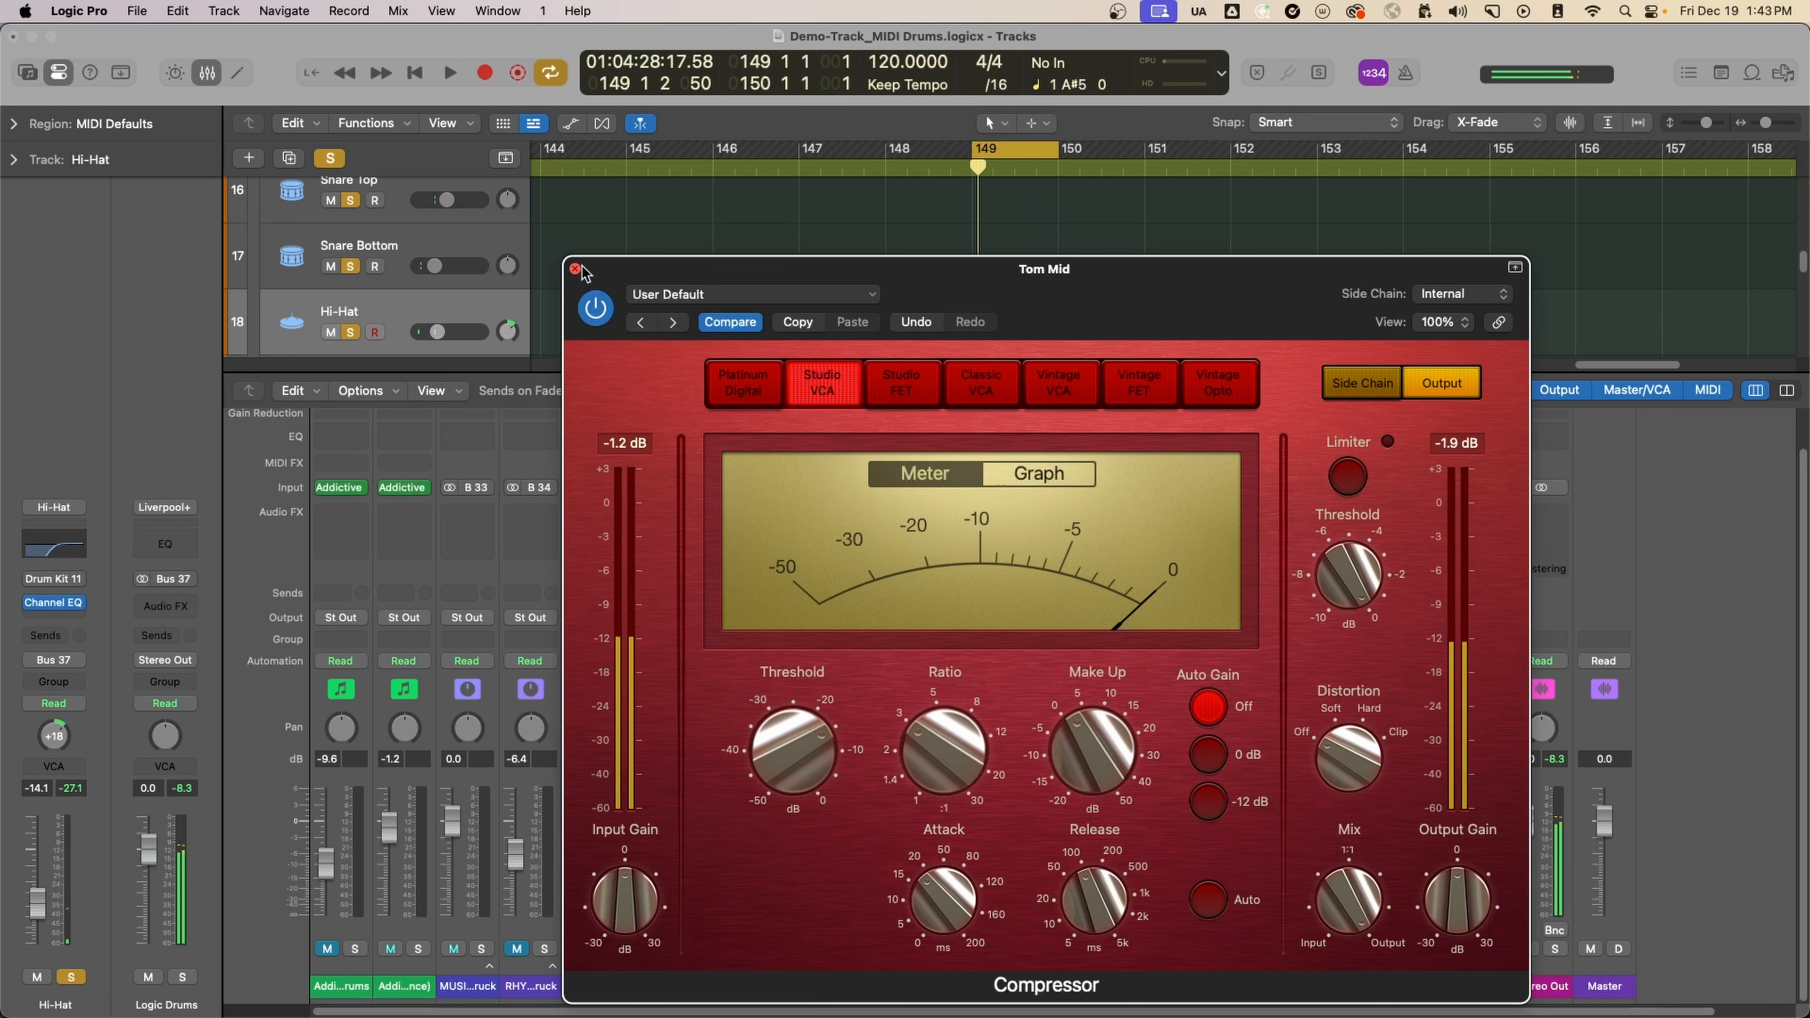
left_click(575, 268)
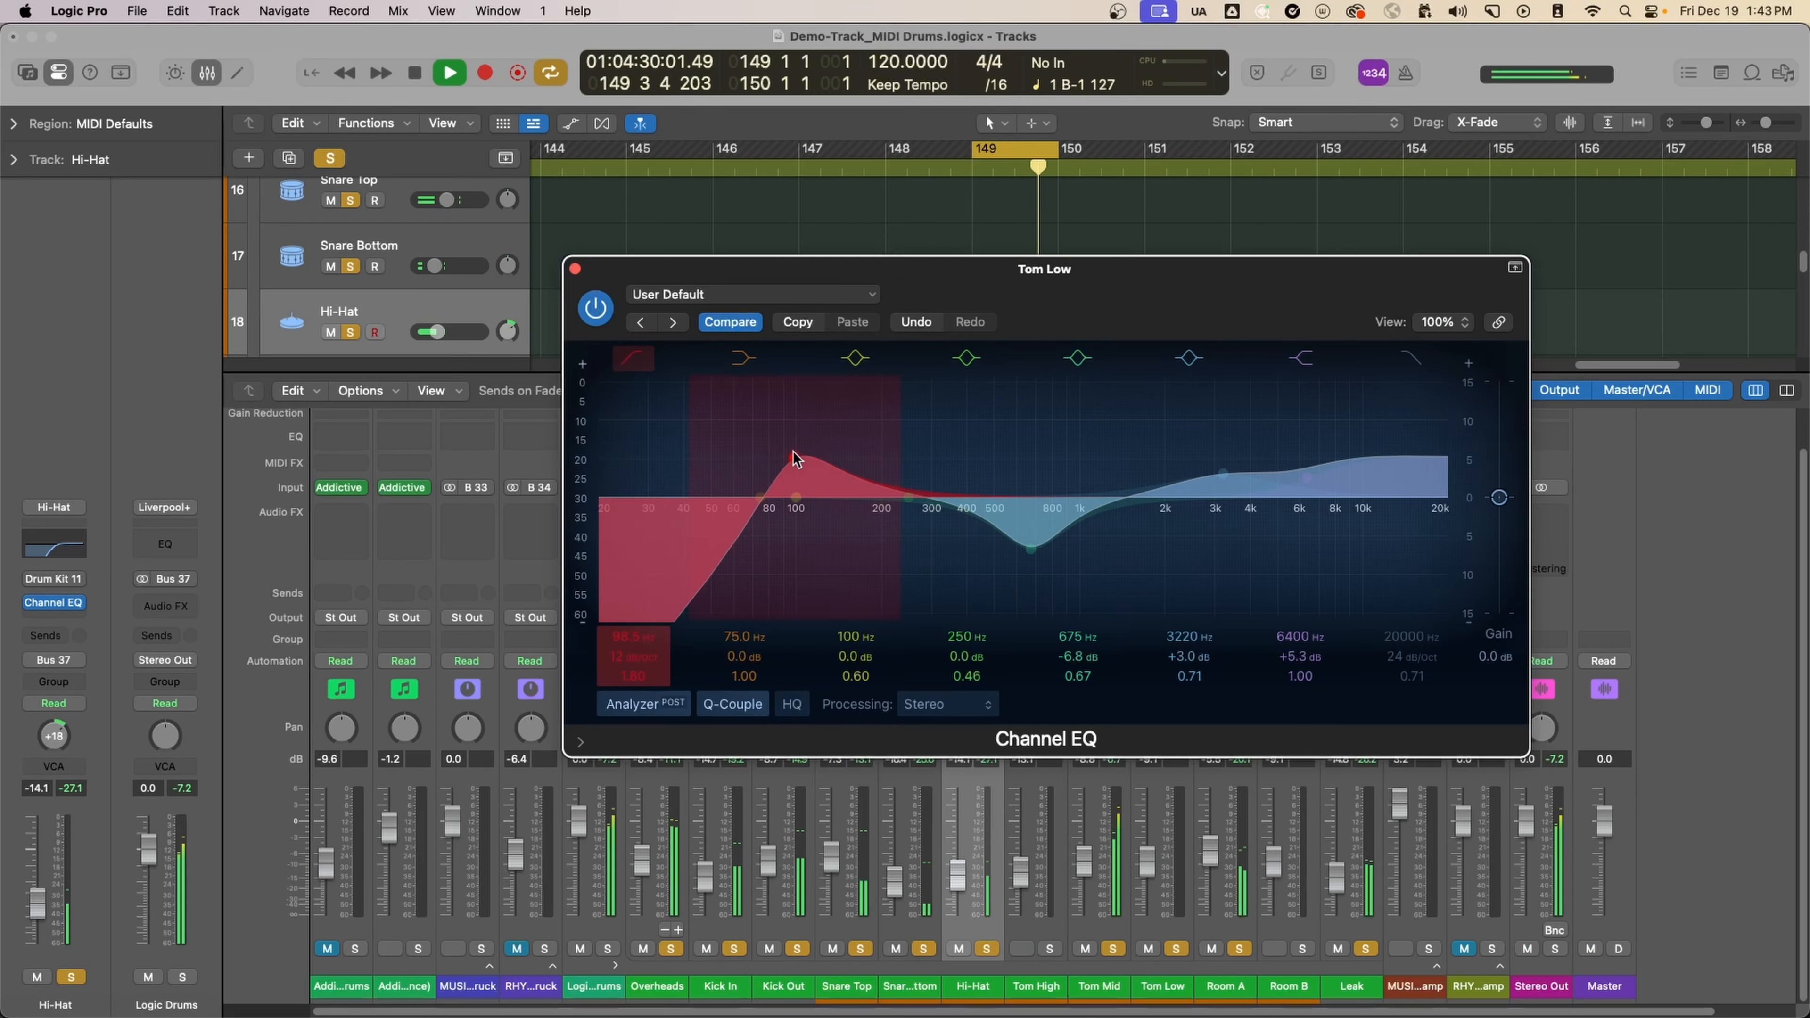
Step: Reshape Tom Low's EQ with a 72 Hz low cut, -9.7 dB at 525 Hz, +3.7 dB at 3080 Hz and a +7.4 dB shelf at 6400 Hz
left_click_drag(796, 460, 753, 458)
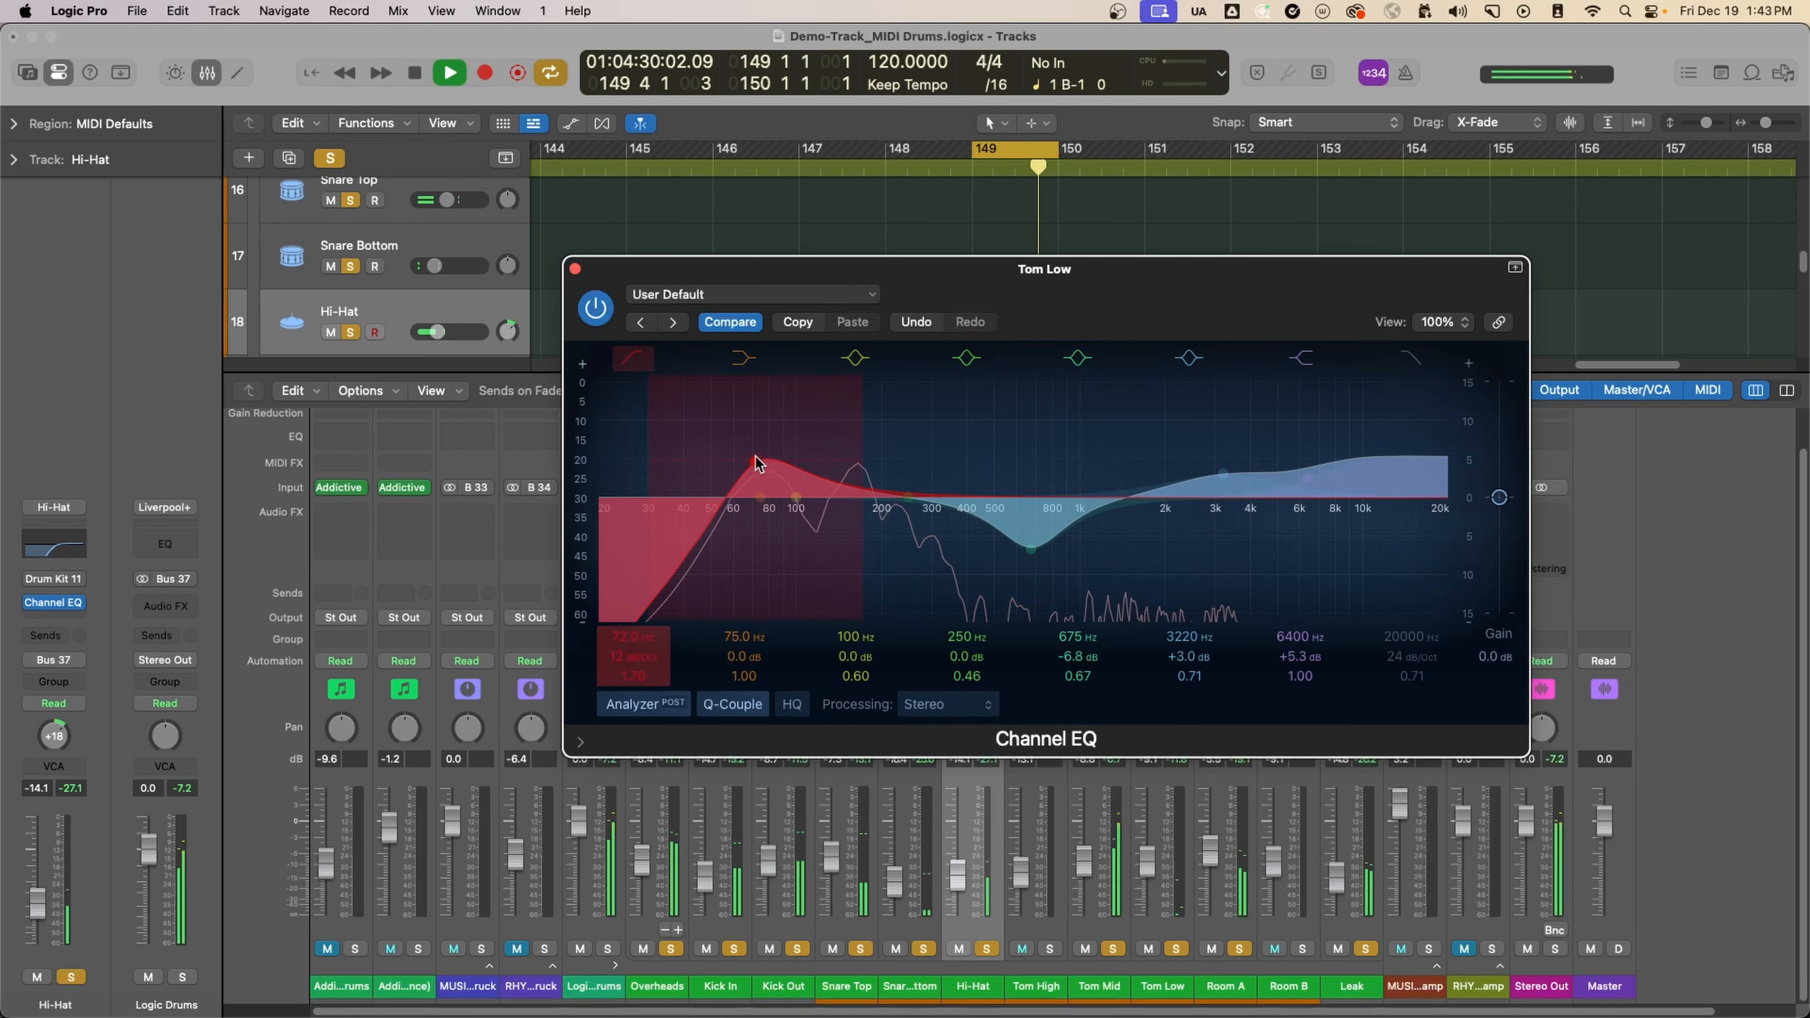
left_click_drag(1010, 519, 1004, 587)
mouse_move(1223, 473)
left_mouse_down()
mouse_move(1204, 396)
mouse_move(1222, 400)
mouse_move(1224, 473)
left_mouse_up()
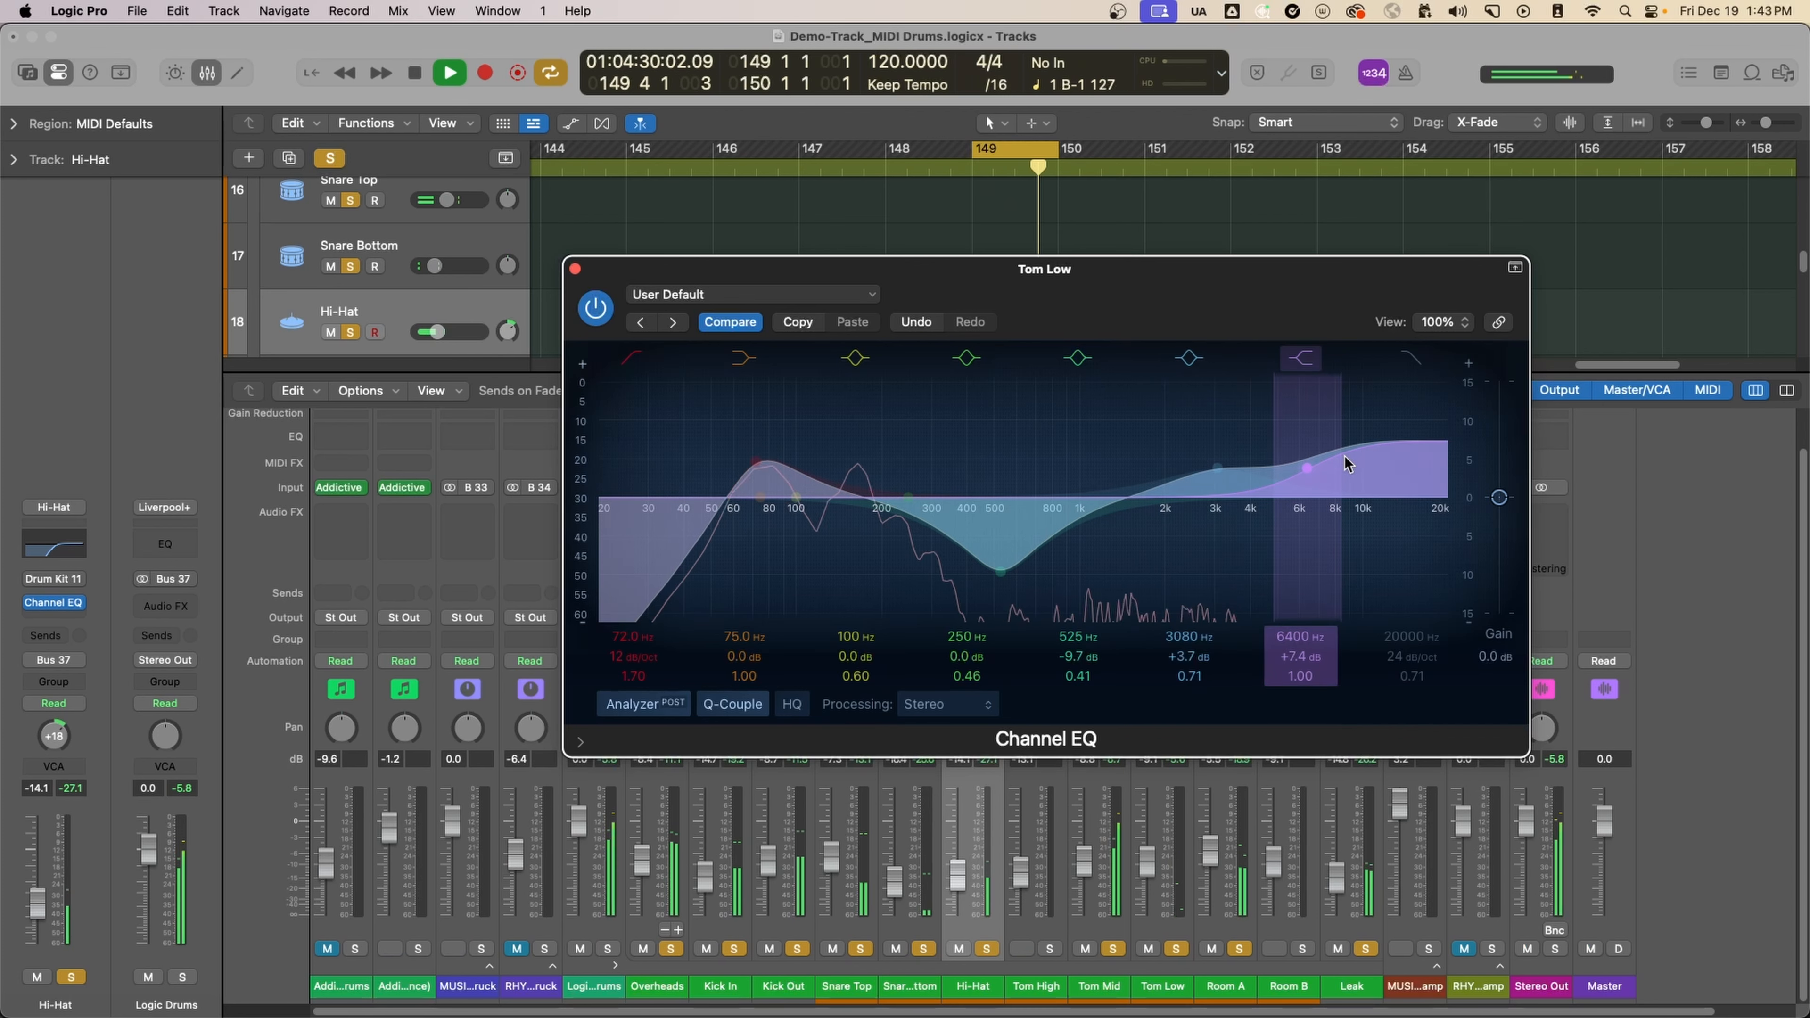
key("space")
key("v")
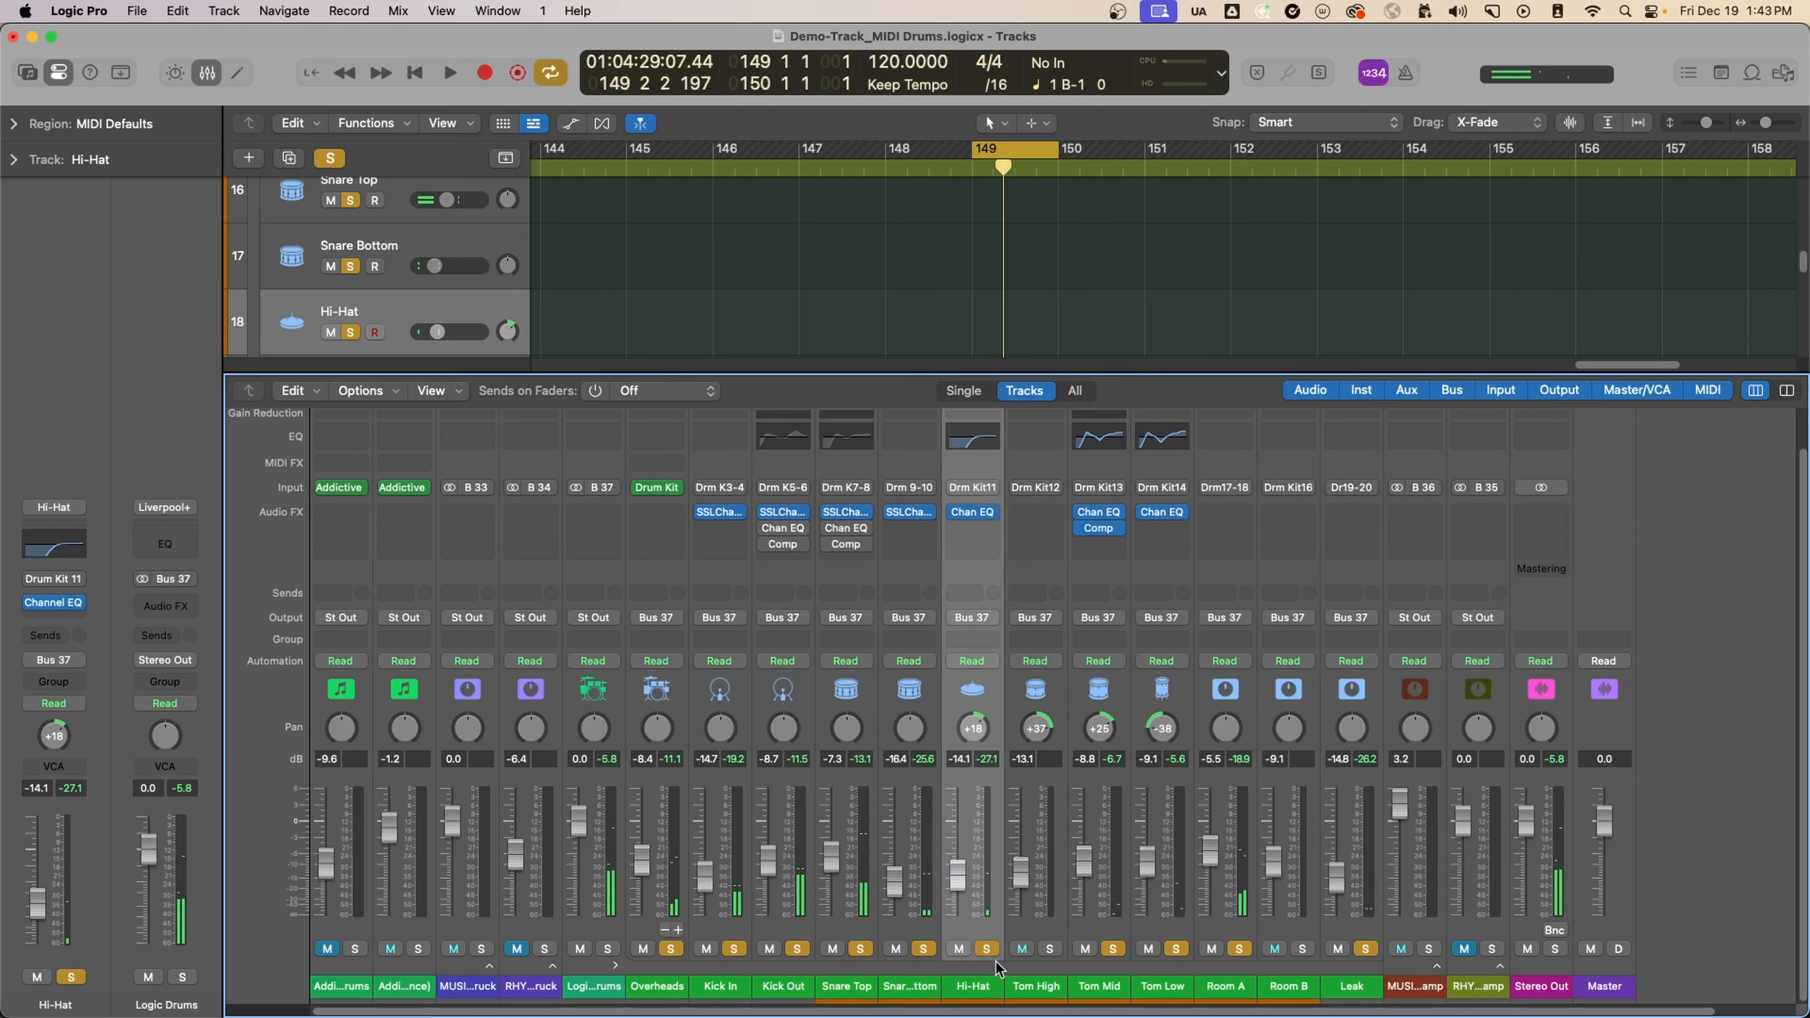
Step: Copy the Compressor from Tom Mid to Tom Low and set its threshold to -17.0 dB during loop playback
left_click_drag(1098, 527, 1174, 542)
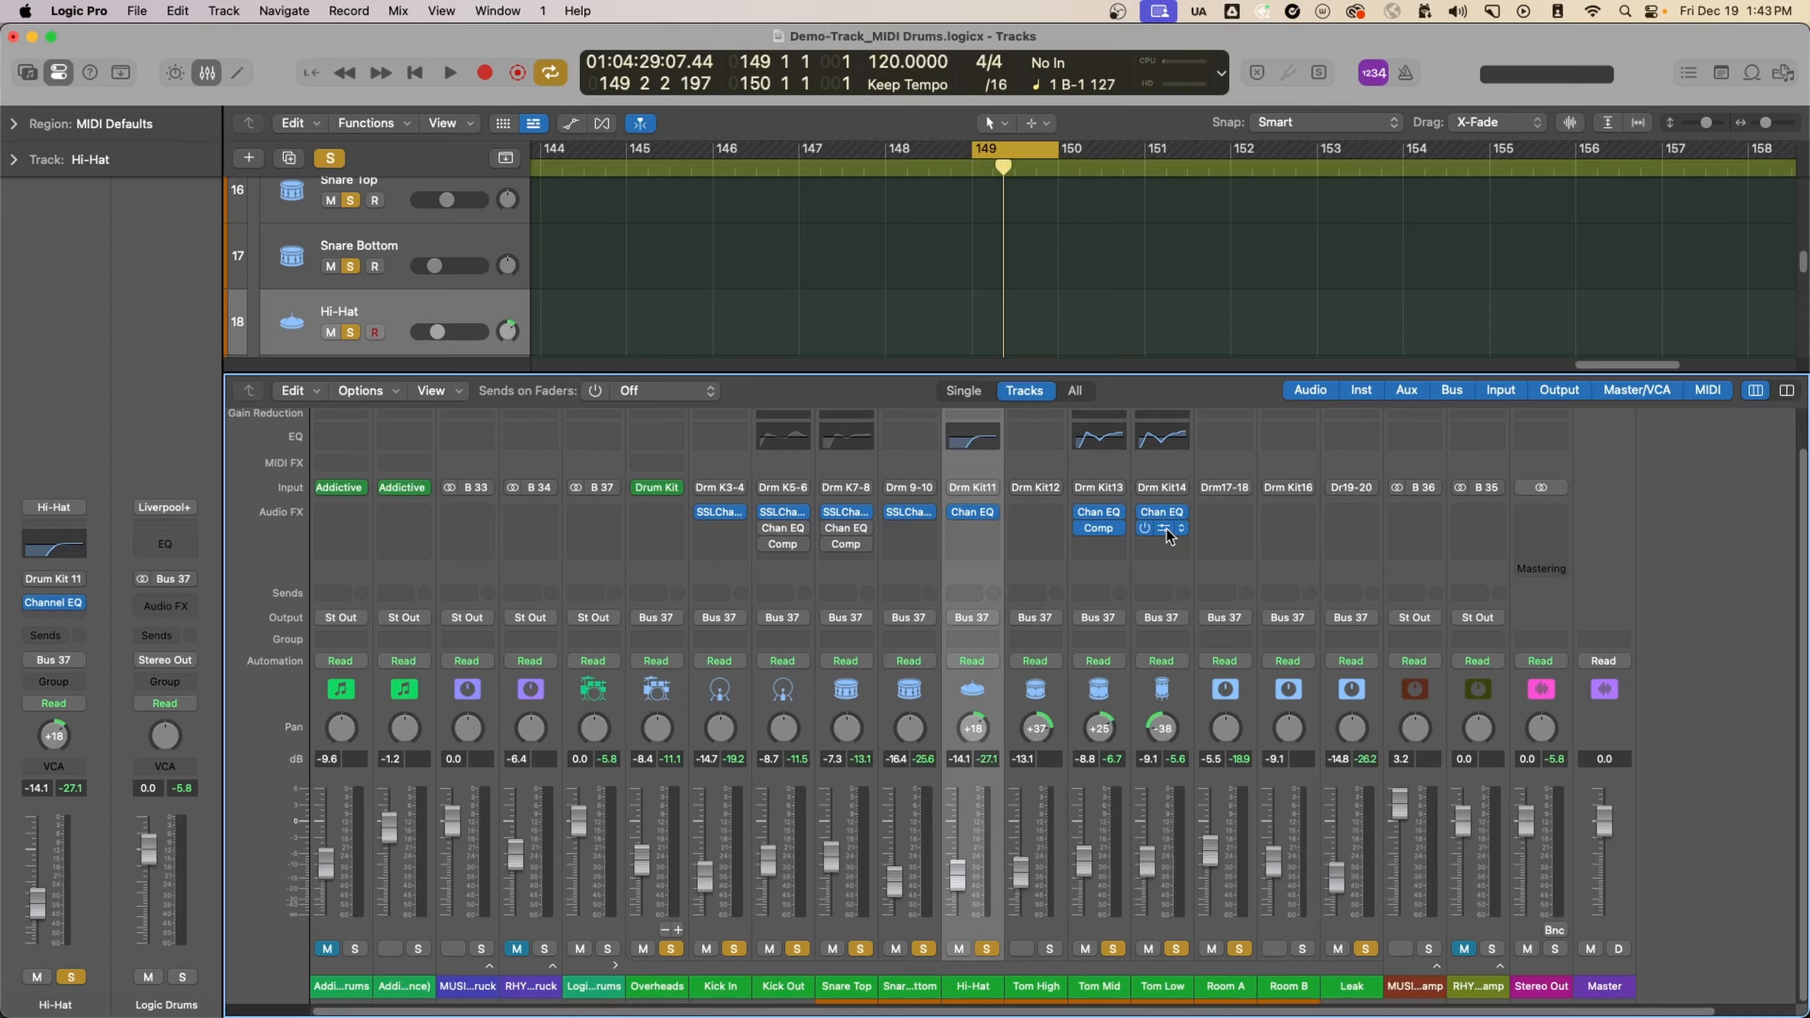
left_click(1166, 529)
key("space")
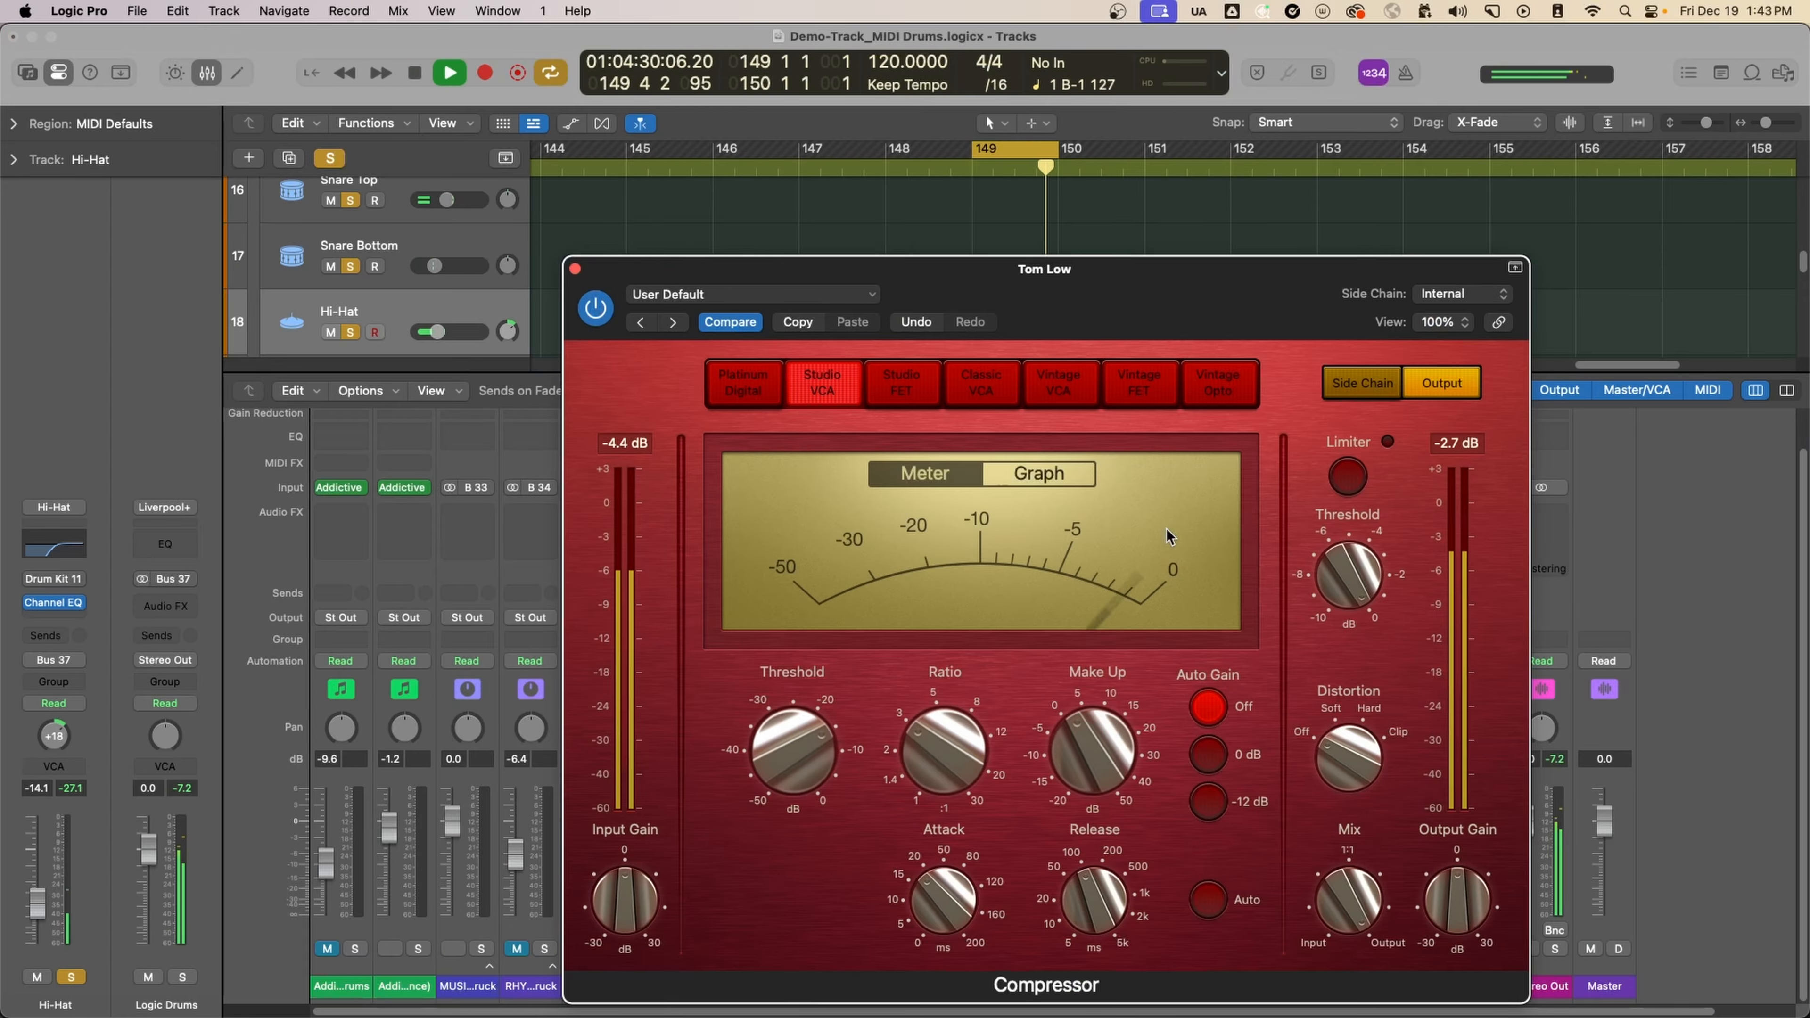
mouse_move(824, 752)
left_click_drag(824, 753, 824, 759)
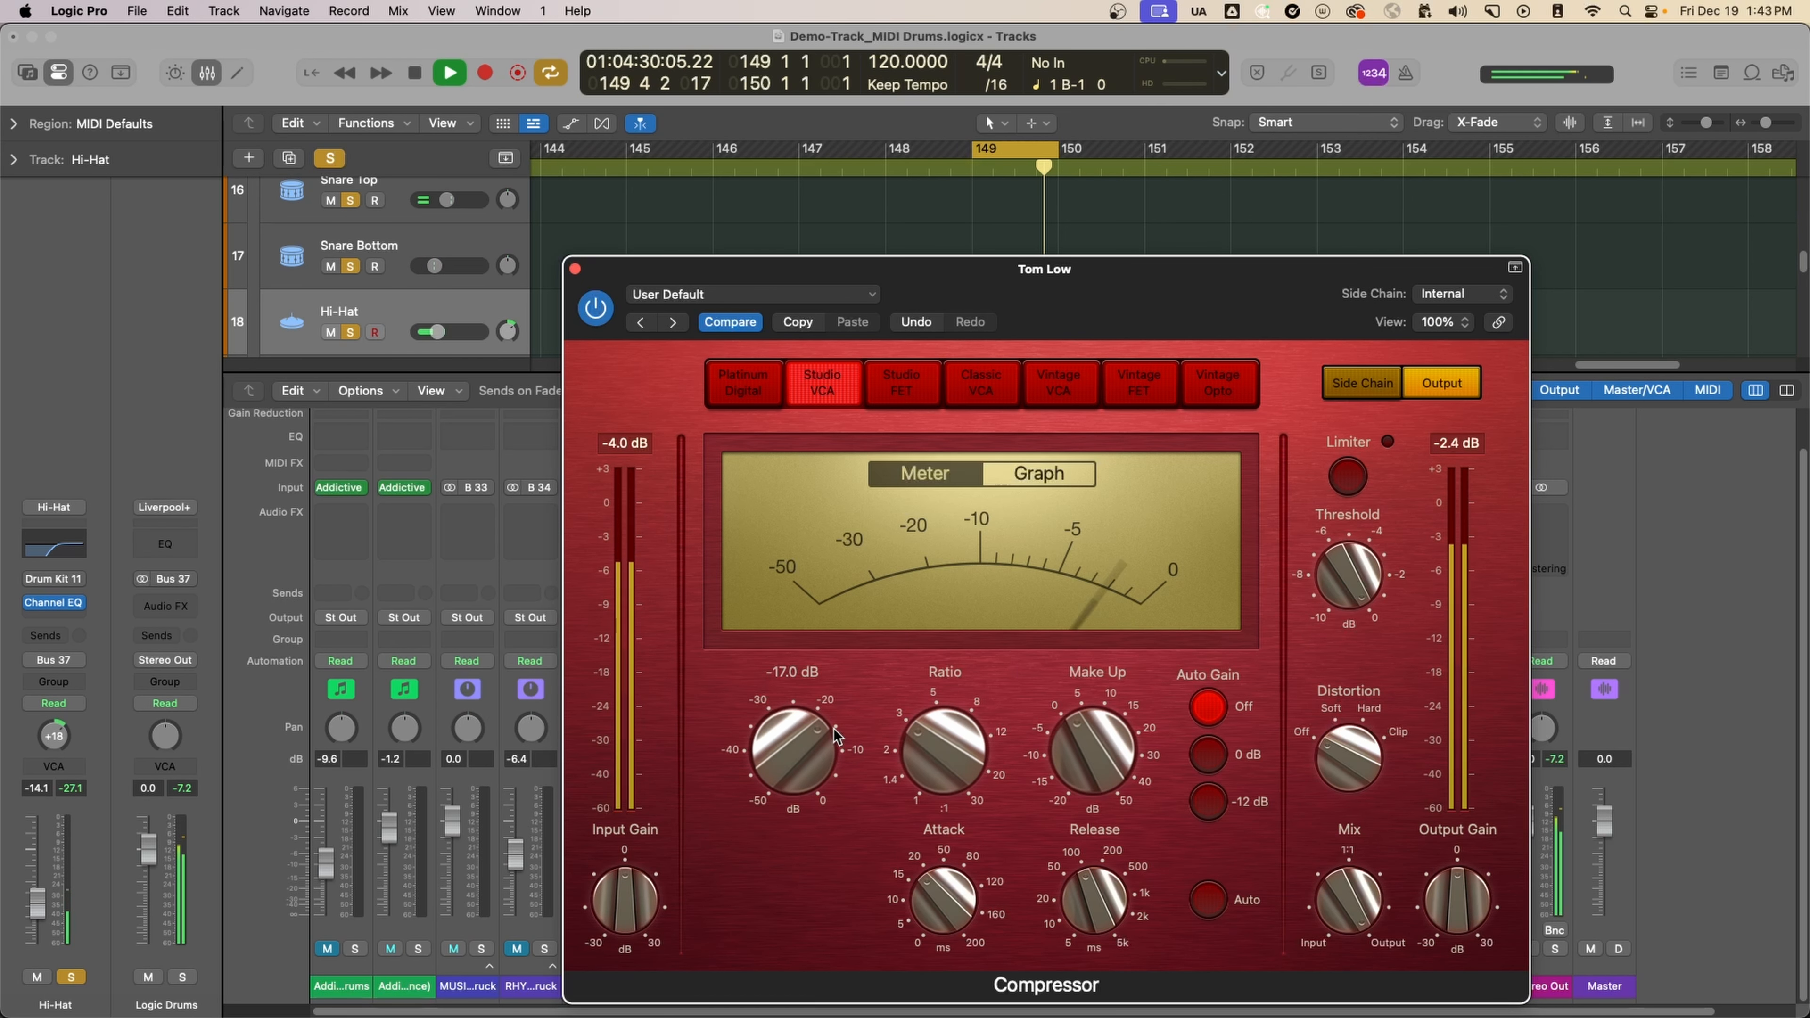